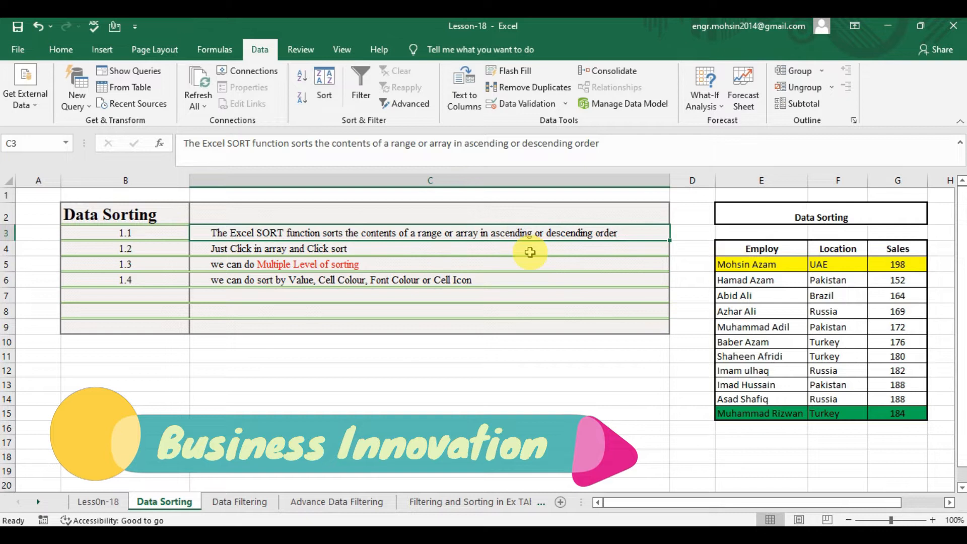
# - Review the sorting notes in column C and the Employ, Location and Sales columns of the data table
pyautogui.click(341, 249)
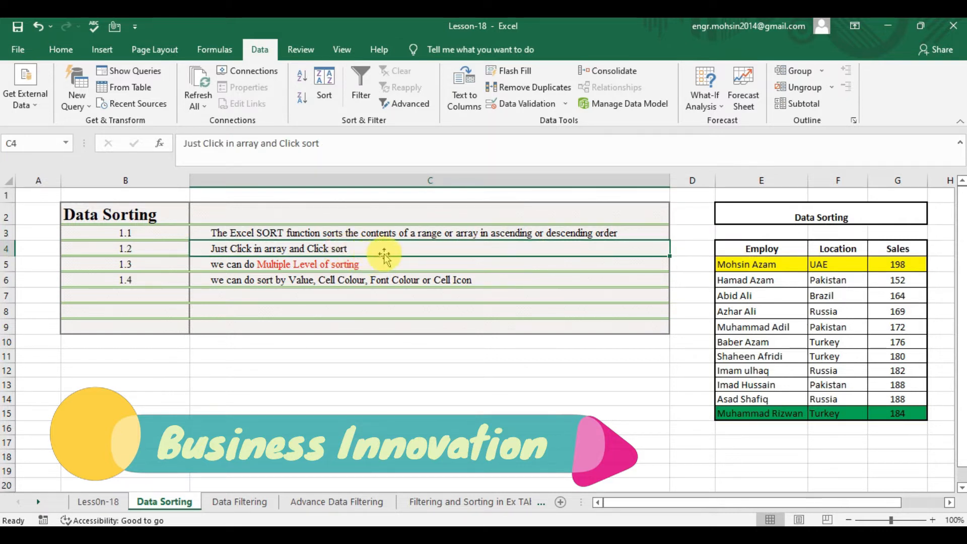
pyautogui.click(739, 280)
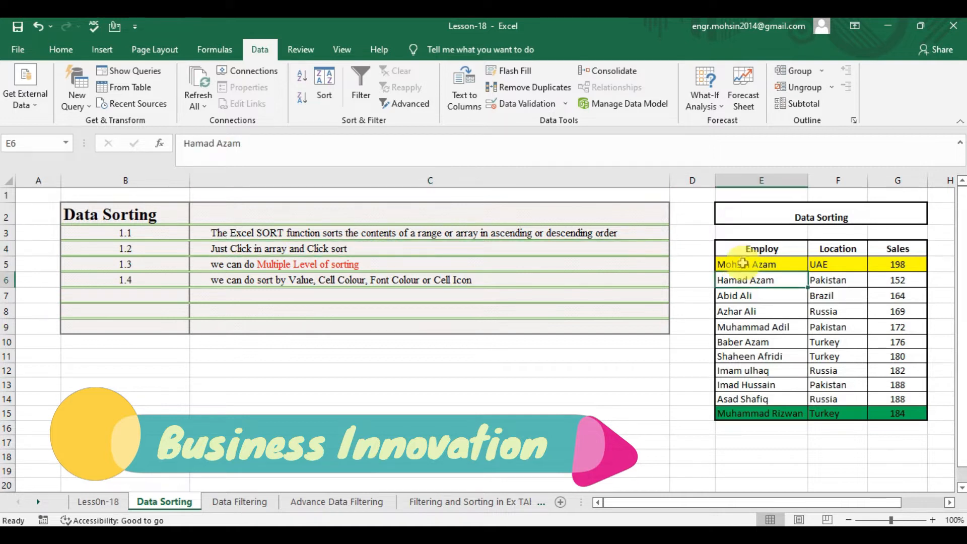
pyautogui.press('Up')
pyautogui.press('Up')
pyautogui.press('Down')
pyautogui.press('Down')
pyautogui.press('Up')
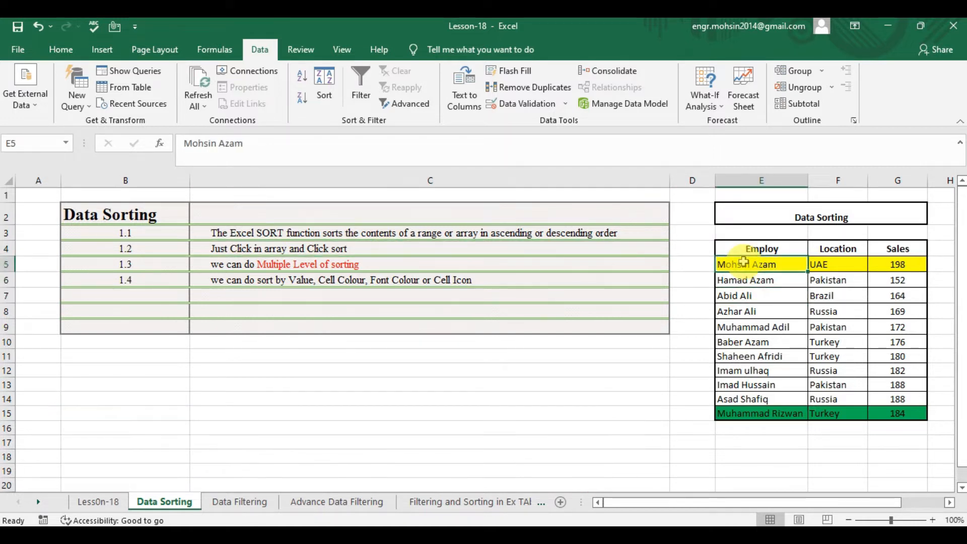
pyautogui.press('Right')
pyautogui.press('Left')
pyautogui.press('Up')
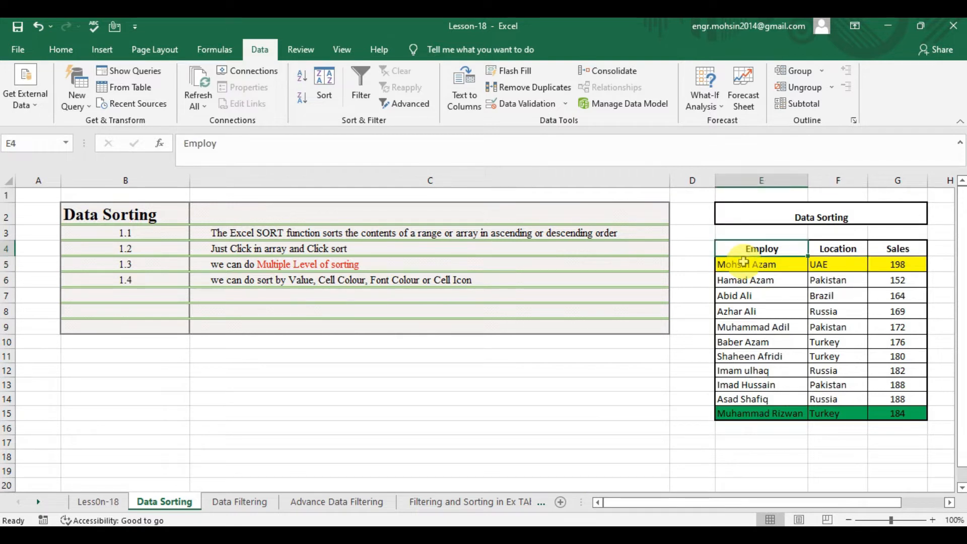
pyautogui.press('Right')
pyautogui.press('Right')
pyautogui.press('Down')
pyautogui.press('Down')
pyautogui.press('Down')
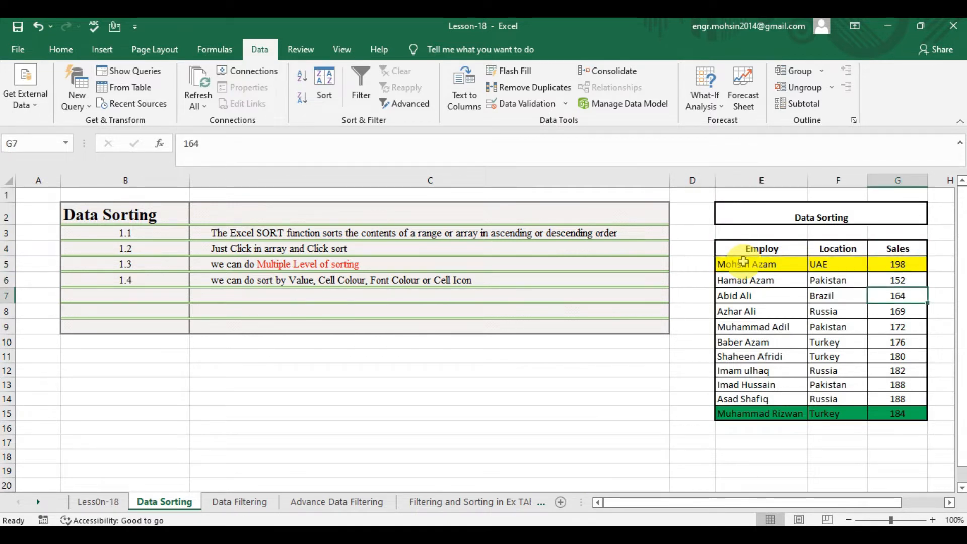
pyautogui.press('Left')
pyautogui.press('Left')
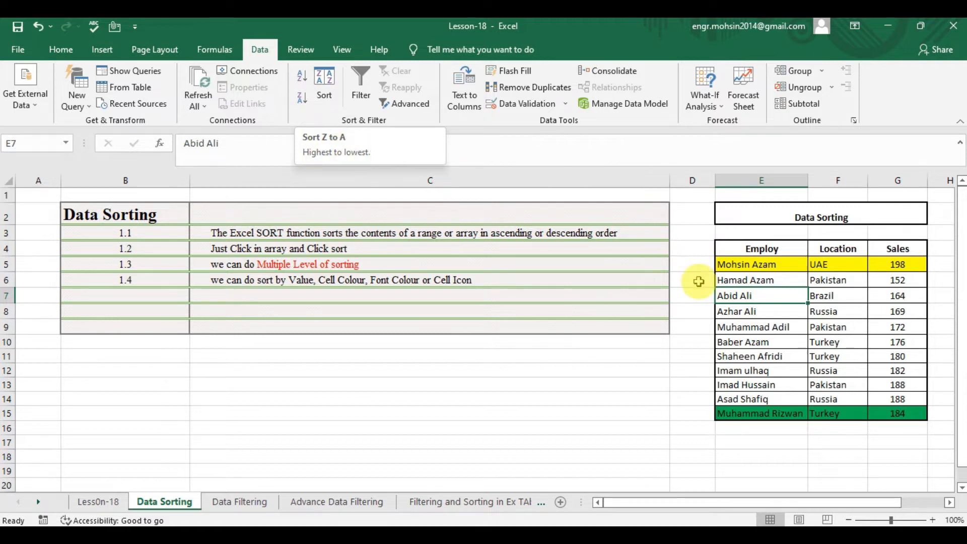
# - Sort the data table by the Employ column from A to Z
pyautogui.click(729, 280)
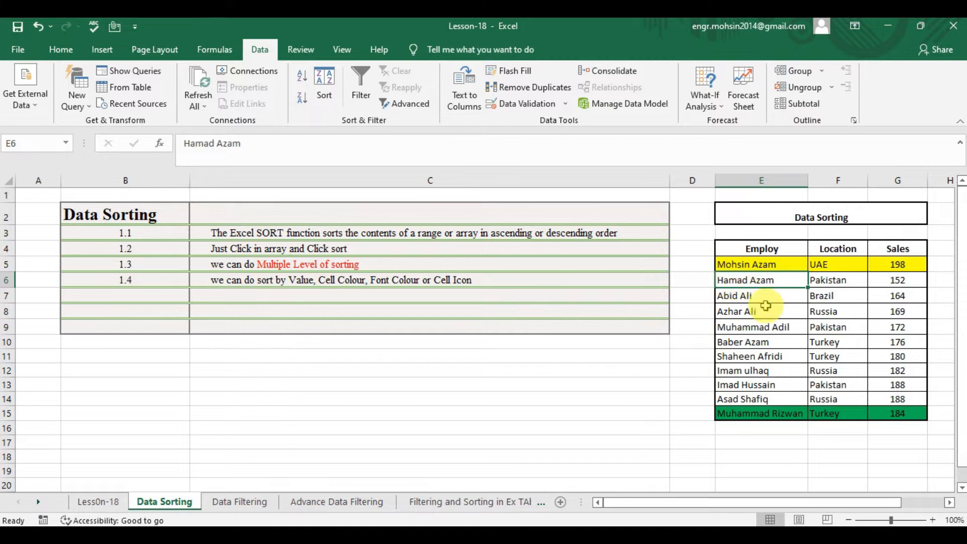
pyautogui.click(302, 77)
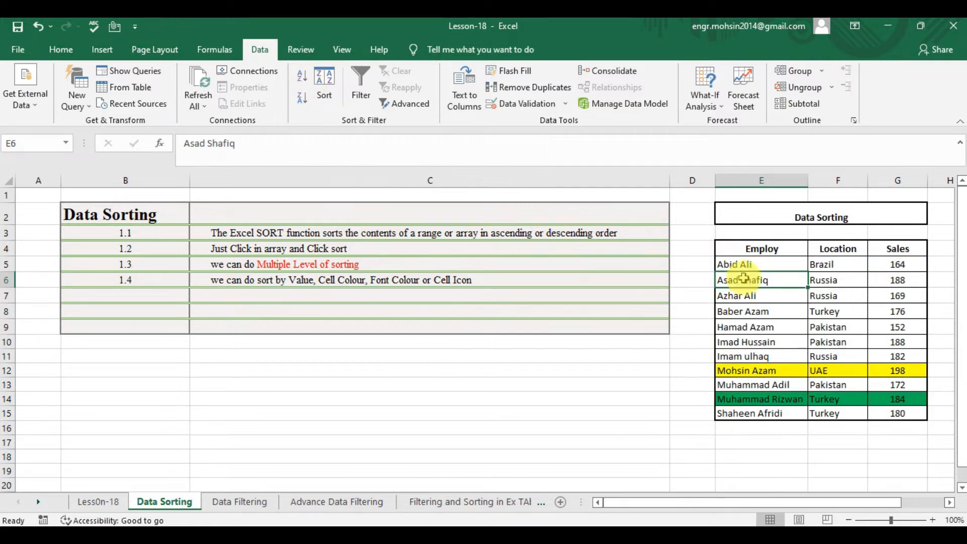
# - Check the alphabetical order of the names down the sorted Employ column
pyautogui.click(753, 267)
pyautogui.press('Down')
pyautogui.press('Down')
pyautogui.press('Down')
pyautogui.press('Up')
pyautogui.press('Up')
pyautogui.press('Down')
pyautogui.press('Up')
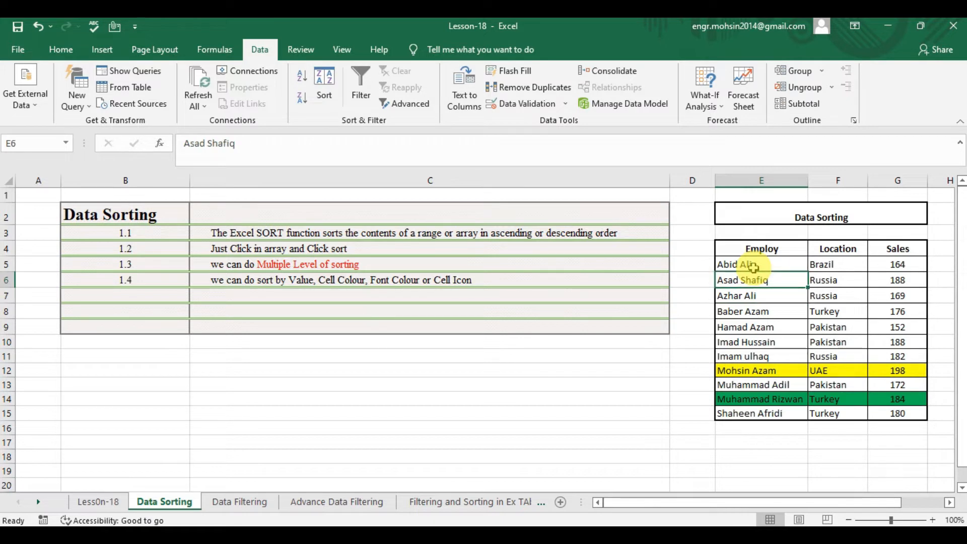
pyautogui.press('Up')
pyautogui.press('Down')
pyautogui.press('Down')
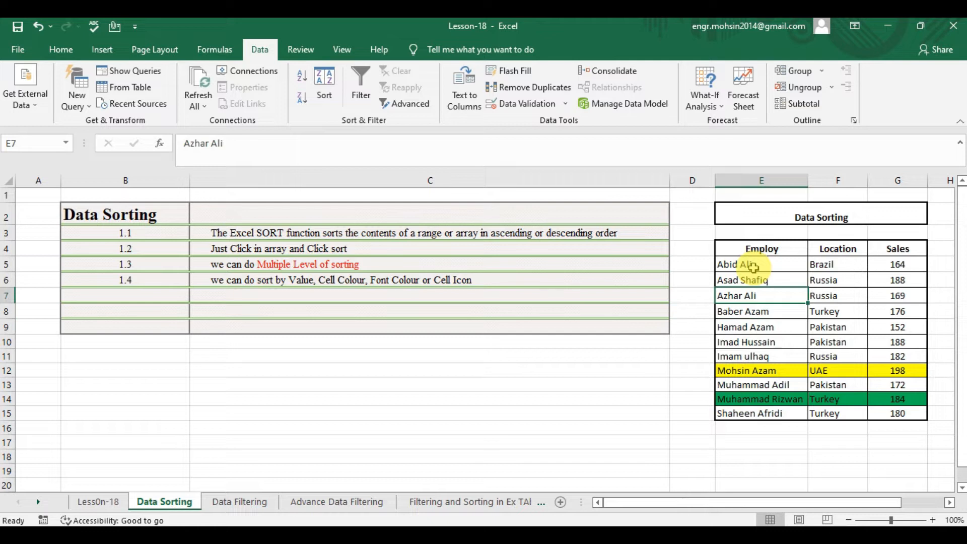
pyautogui.press('Down')
pyautogui.press('Down')
pyautogui.press('Down')
pyautogui.press('Down')
pyautogui.press('Down')
pyautogui.press('Down')
pyautogui.press('Down')
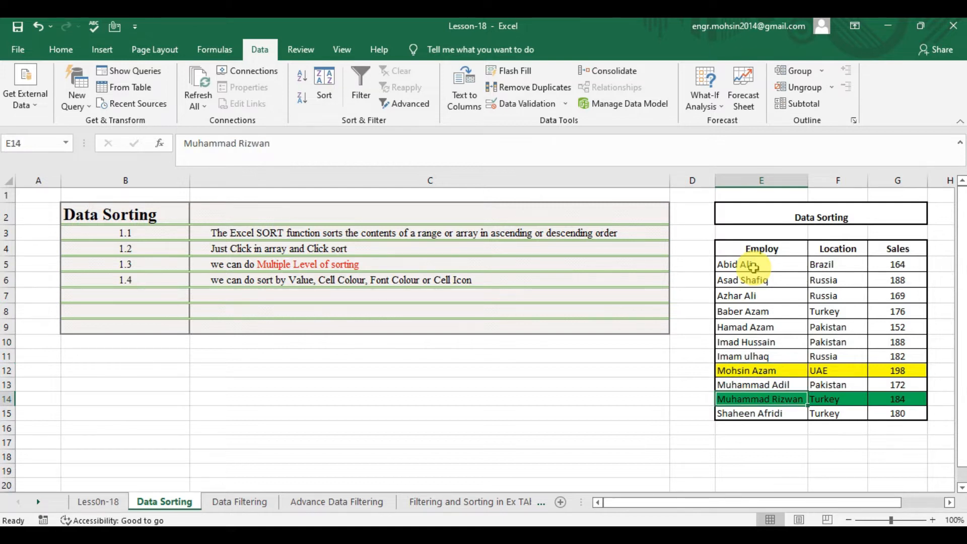
# - Sort the data table by the Location column from A to Z and check the first entries
pyautogui.click(834, 275)
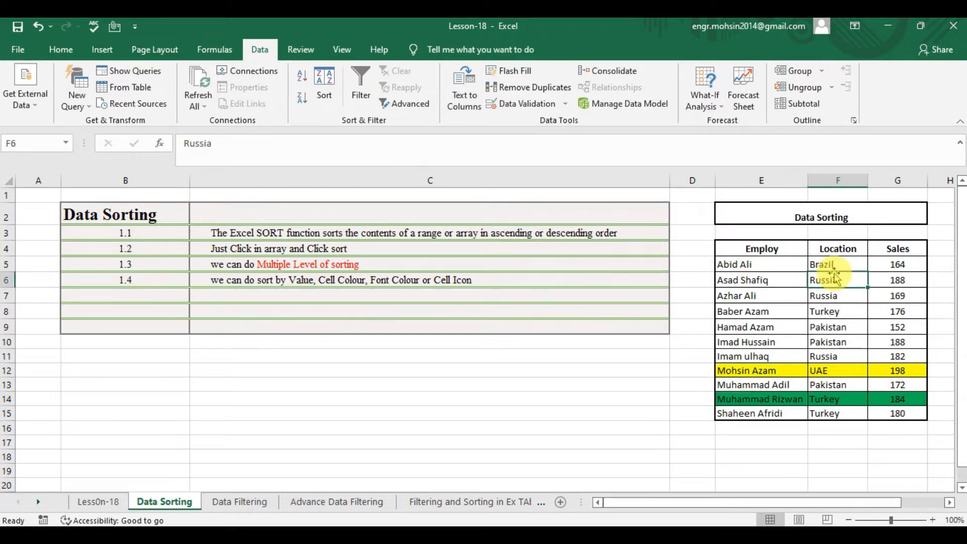
pyautogui.click(304, 86)
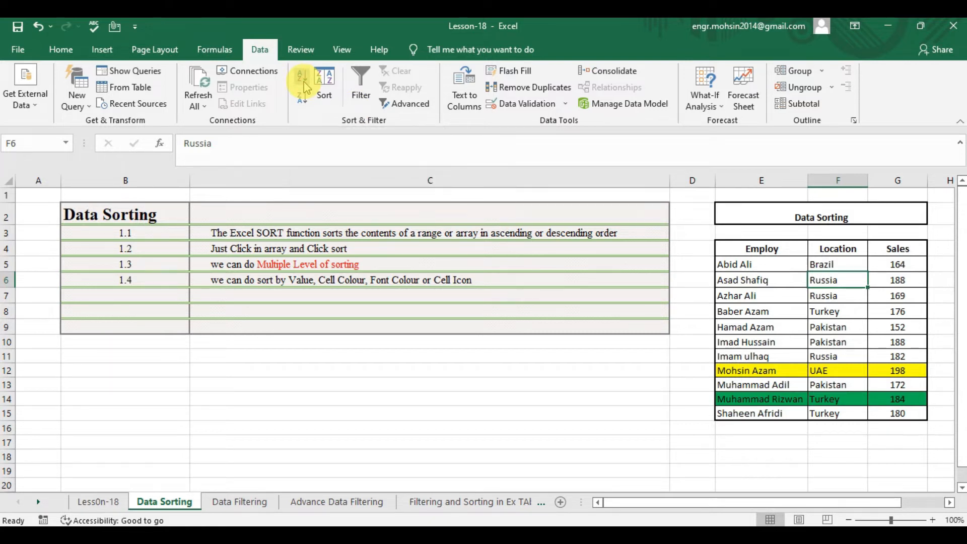
pyautogui.click(825, 299)
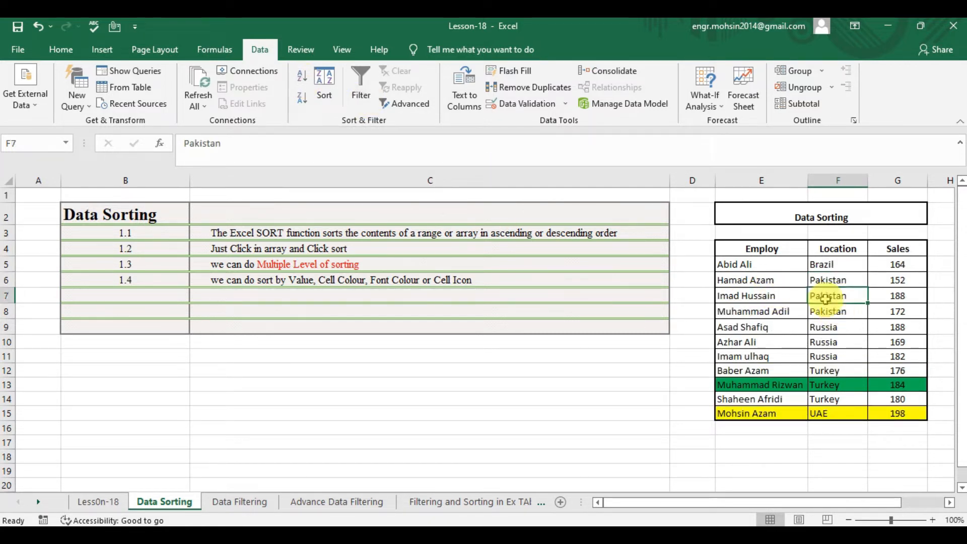
pyautogui.press('Up')
pyautogui.press('Up')
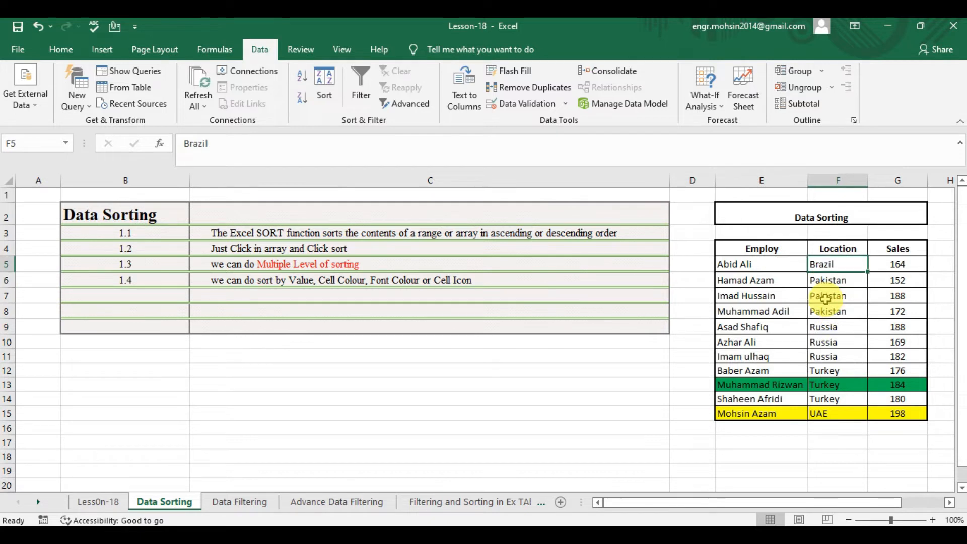
pyautogui.press('Down')
pyautogui.press('Down')
pyautogui.press('Up')
pyautogui.press('Up')
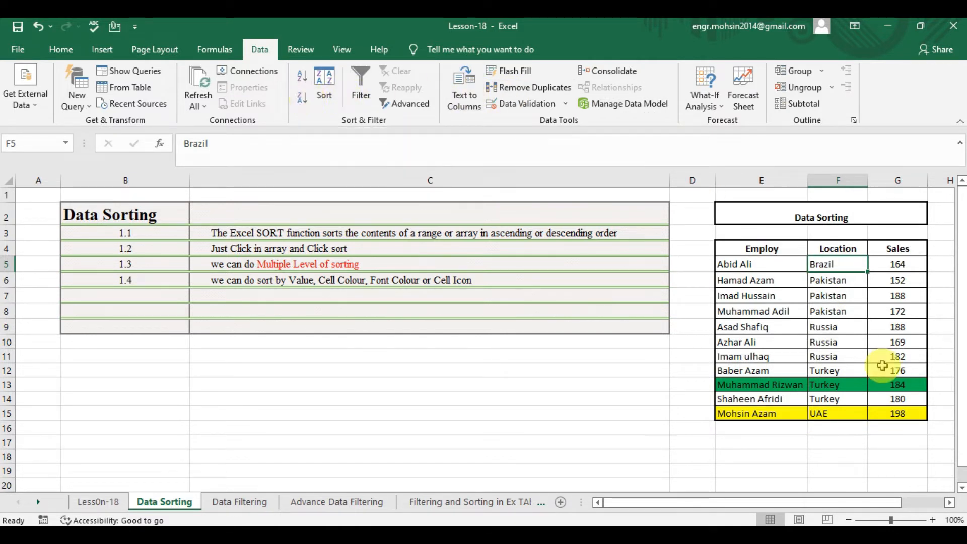
# - Sort the data table by the Location column in descending order, Z to A
pyautogui.click(834, 329)
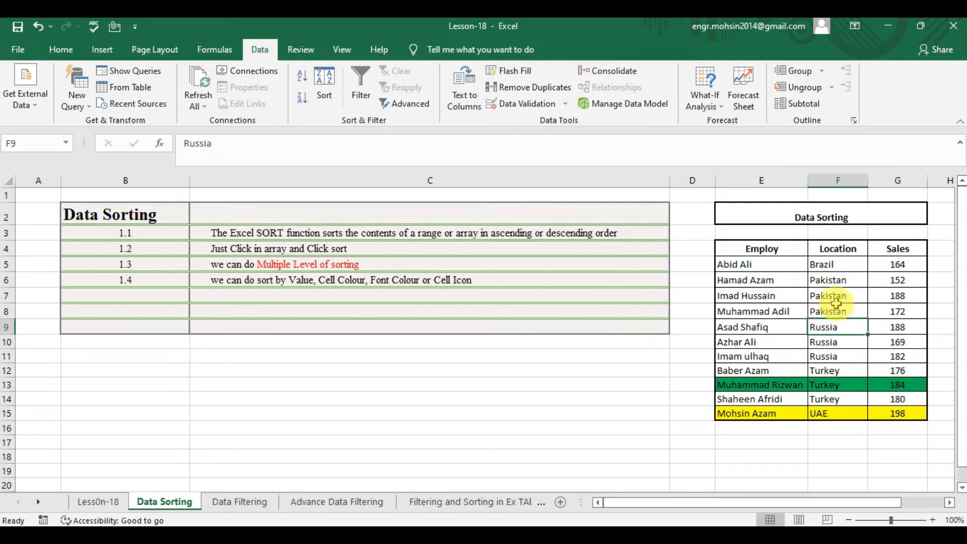
pyautogui.click(302, 97)
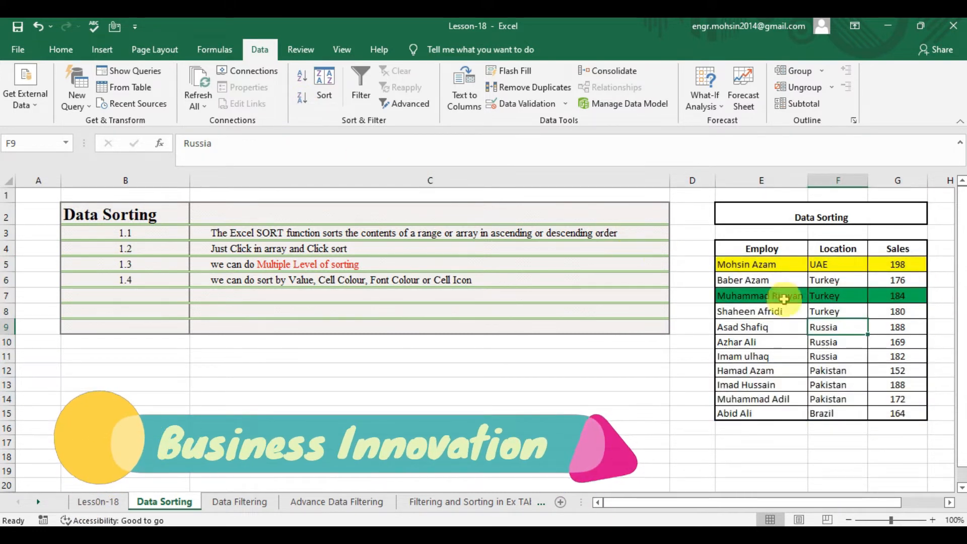
# - Sort the data table by the Sales column from smallest to largest
pyautogui.click(904, 262)
pyautogui.click(897, 283)
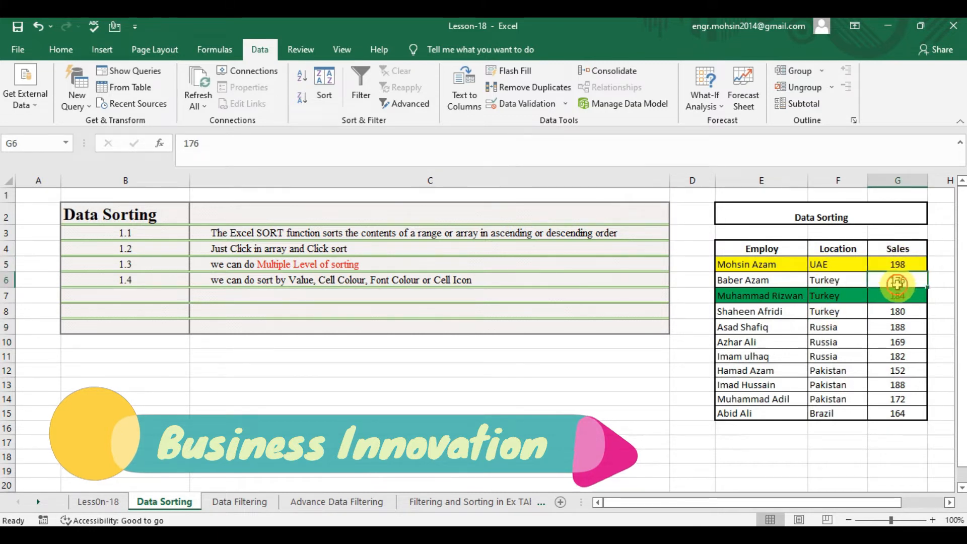
pyautogui.click(302, 80)
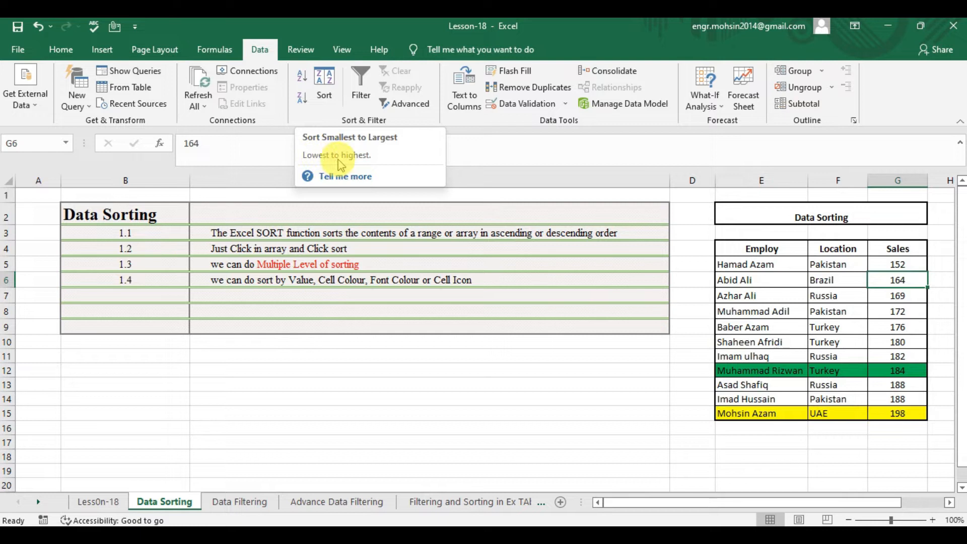
# - Sort the data table by the Sales column from largest to smallest
pyautogui.click(850, 279)
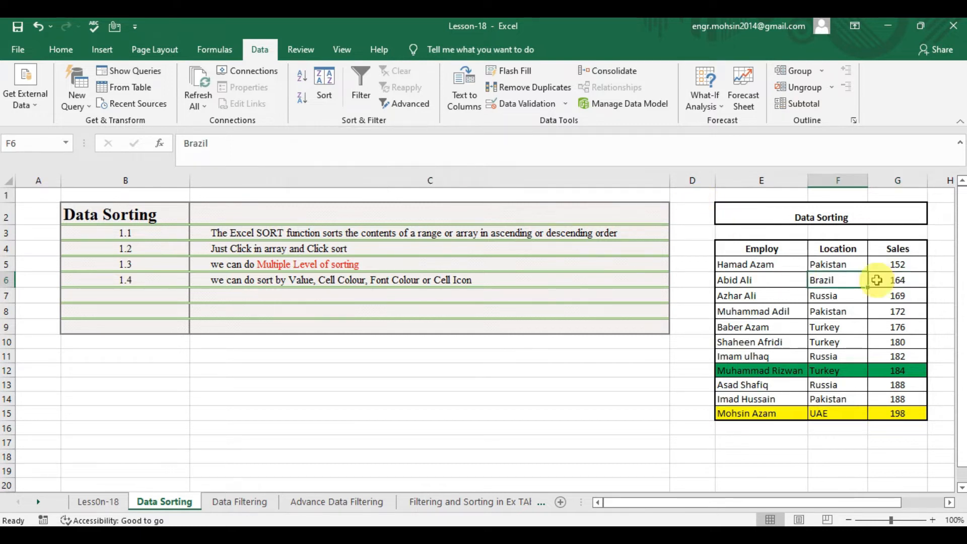
pyautogui.click(882, 280)
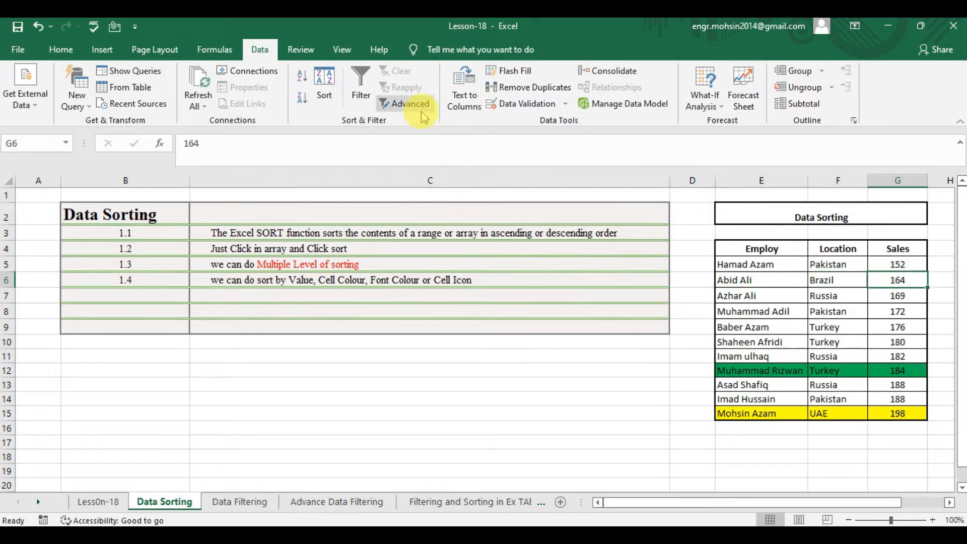
pyautogui.click(308, 104)
# - Check the descending order of the values down the Sales column
pyautogui.click(901, 262)
pyautogui.press('Down')
pyautogui.press('Down')
pyautogui.press('Down')
pyautogui.press('Down')
pyautogui.press('Down')
pyautogui.press('Down')
pyautogui.press('Down')
pyautogui.press('Down')
pyautogui.press('Down')
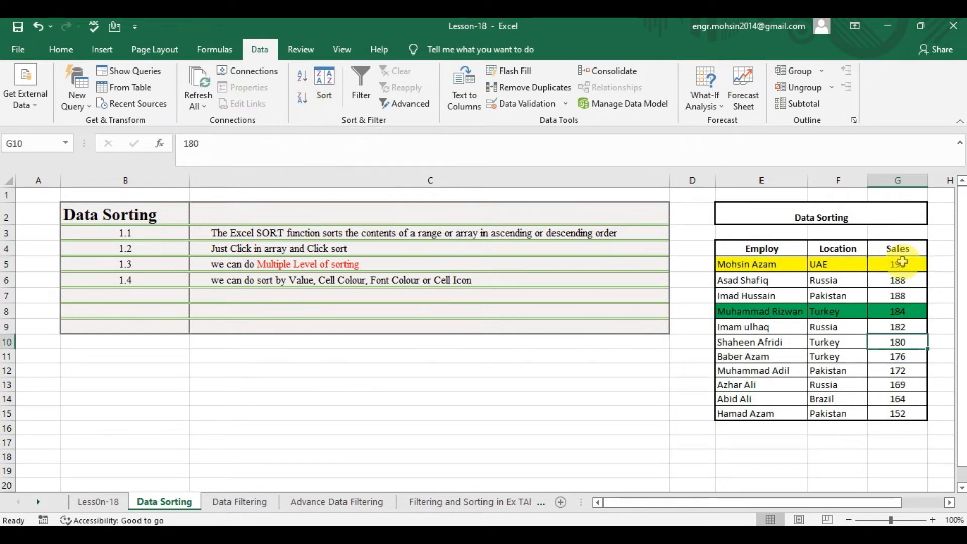
pyautogui.press('Down')
# - Open the custom Sort settings for the data table and switch the option for data headers off and back on
pyautogui.click(771, 280)
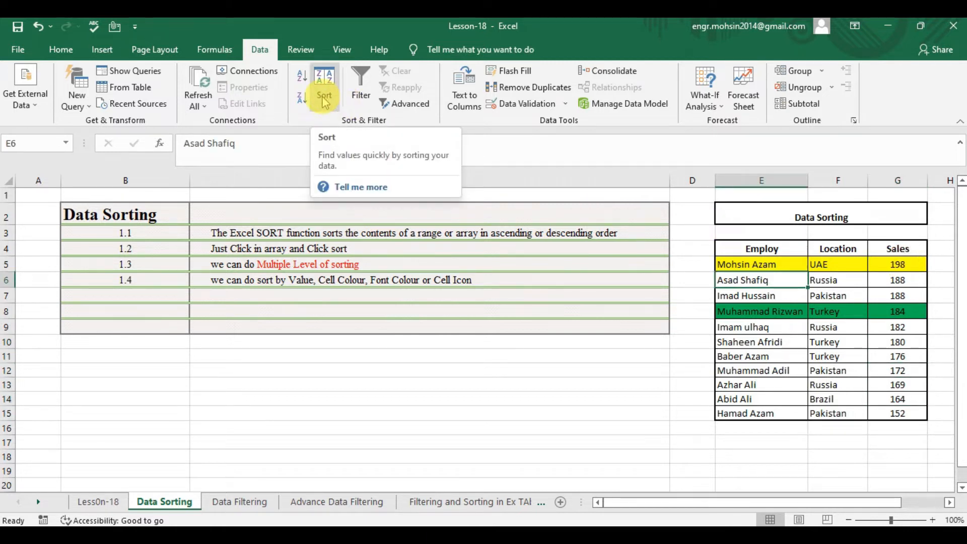
pyautogui.click(752, 298)
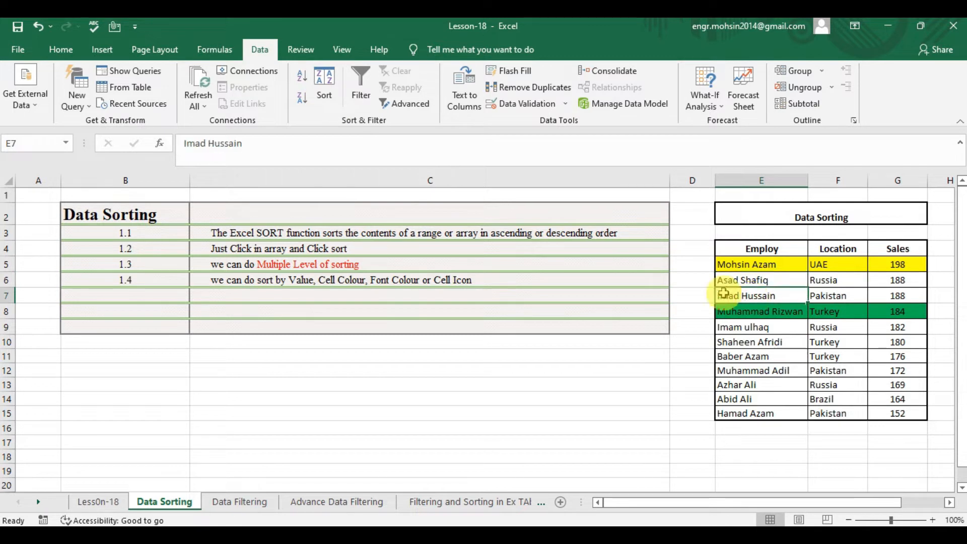
pyautogui.click(323, 83)
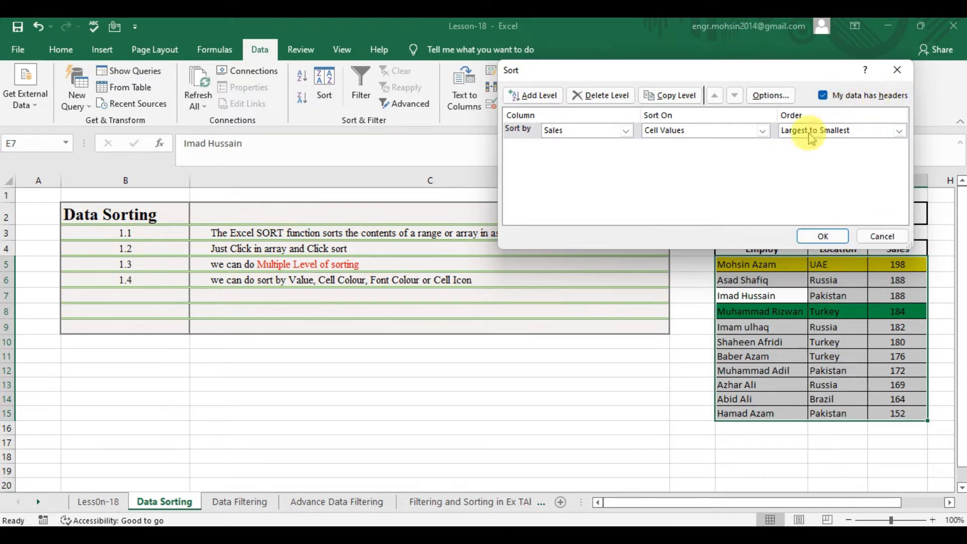
pyautogui.click(823, 95)
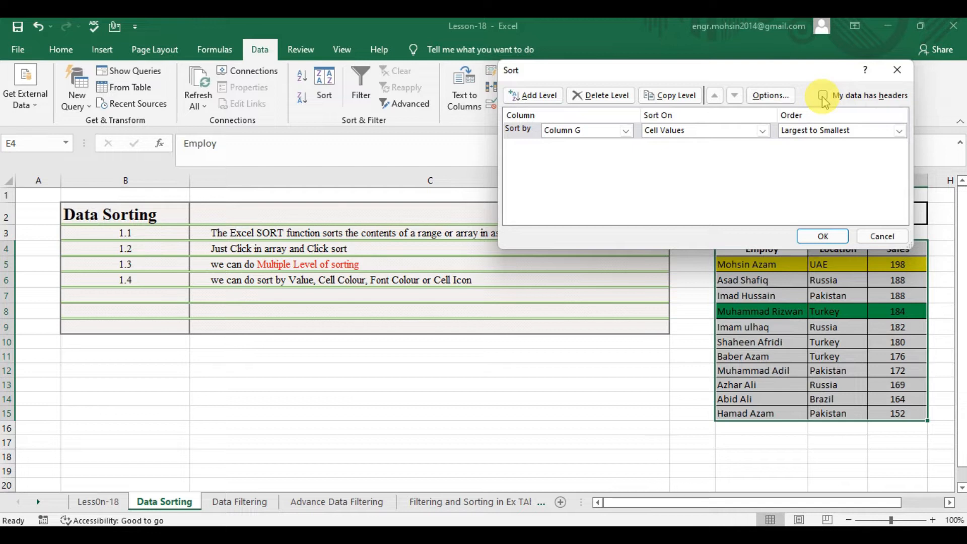
pyautogui.click(823, 96)
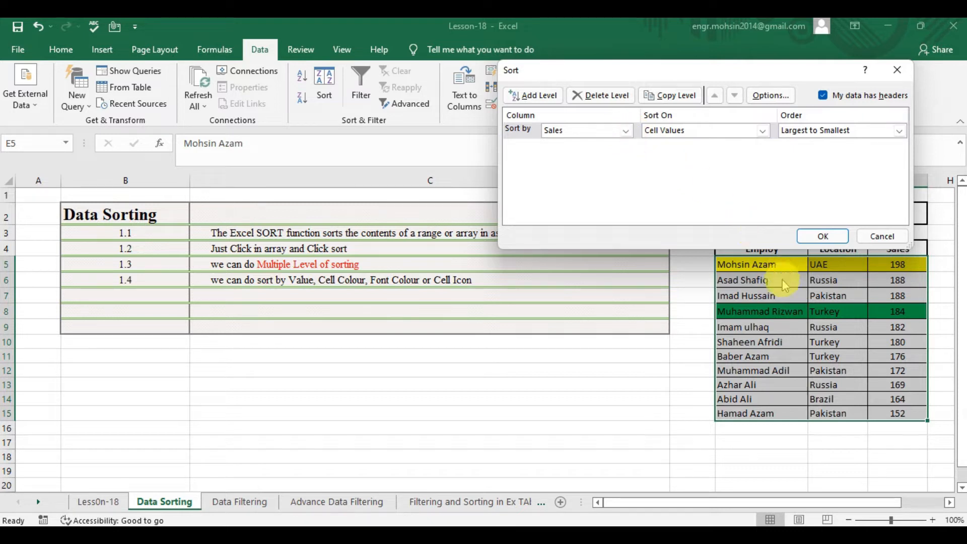
# - Choose the Employ column as the sort key and look through the Sort On choices and the custom lists for the order
pyautogui.click(626, 132)
pyautogui.click(592, 145)
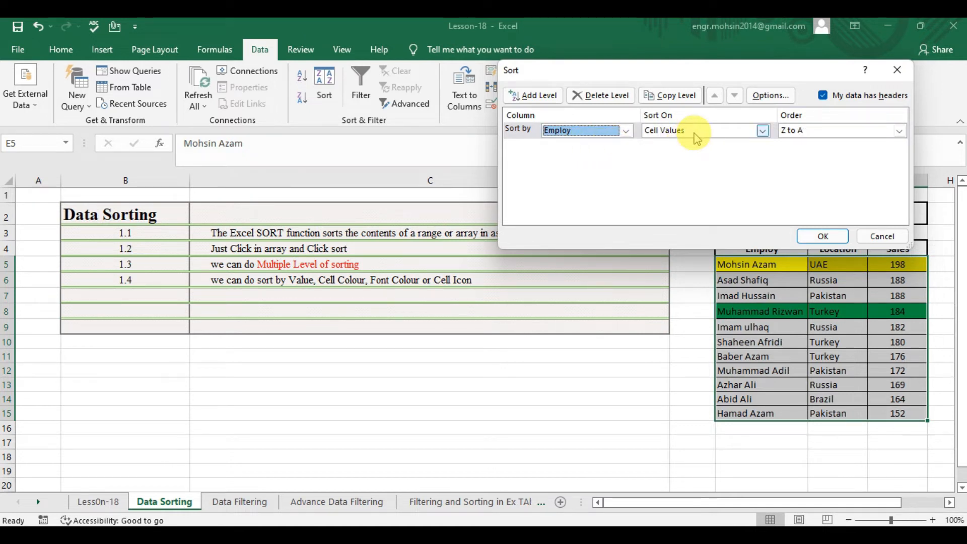
pyautogui.click(763, 132)
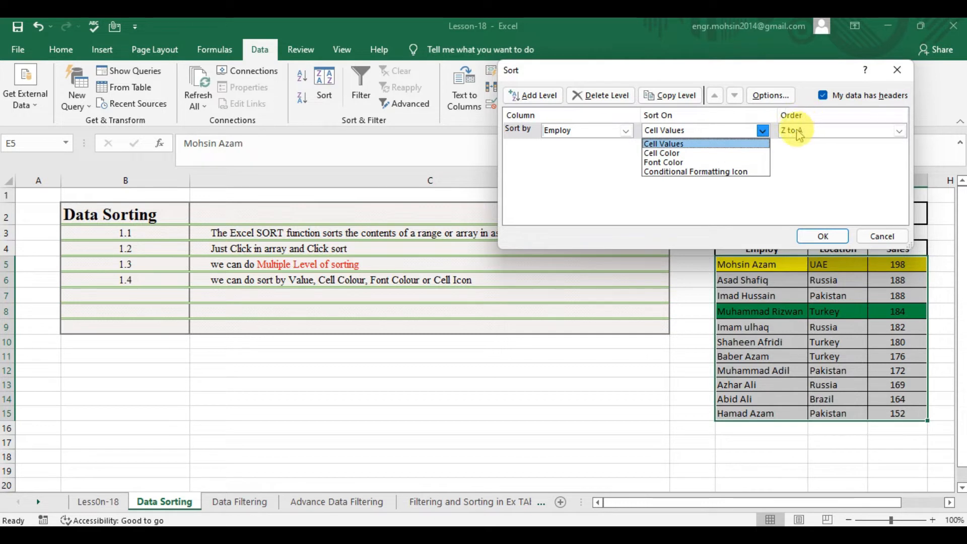
pyautogui.click(902, 134)
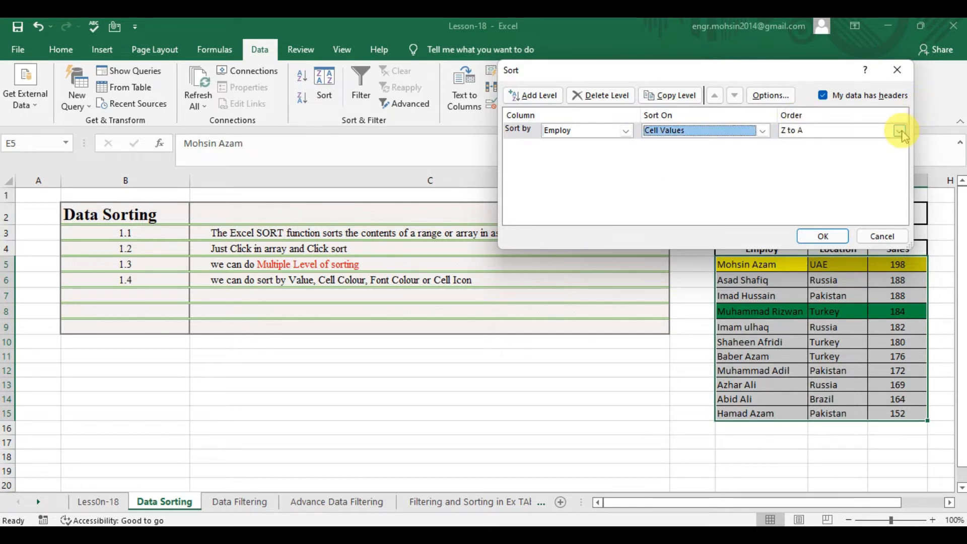
pyautogui.click(901, 132)
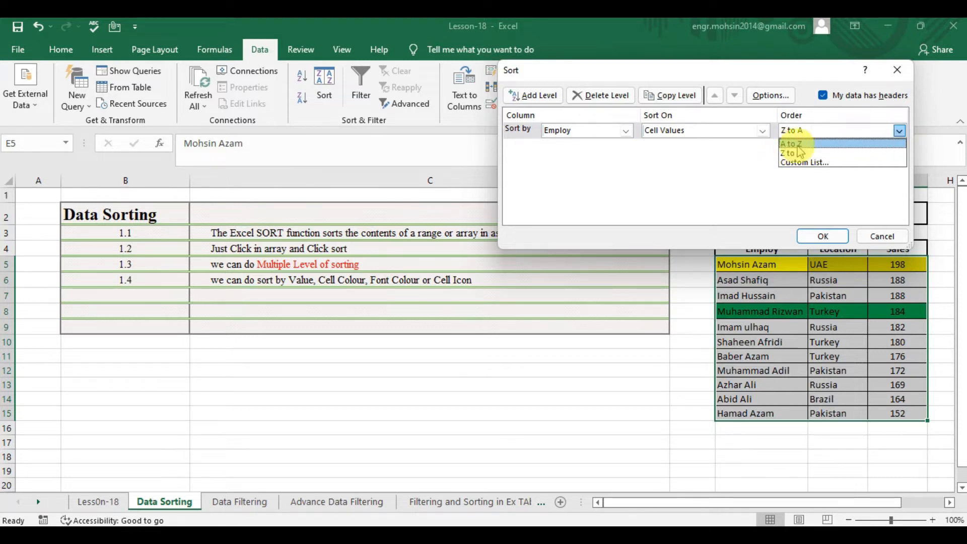
pyautogui.click(817, 163)
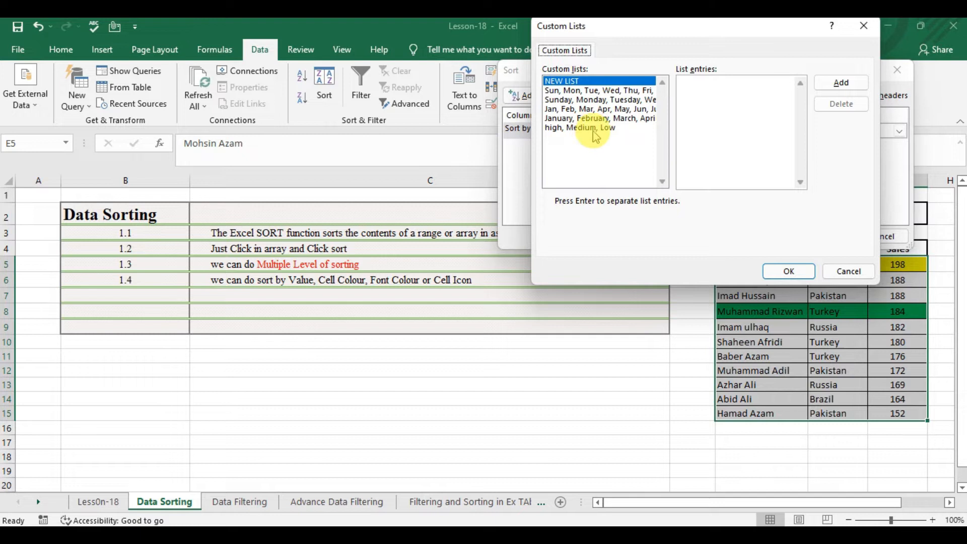
pyautogui.press('Escape')
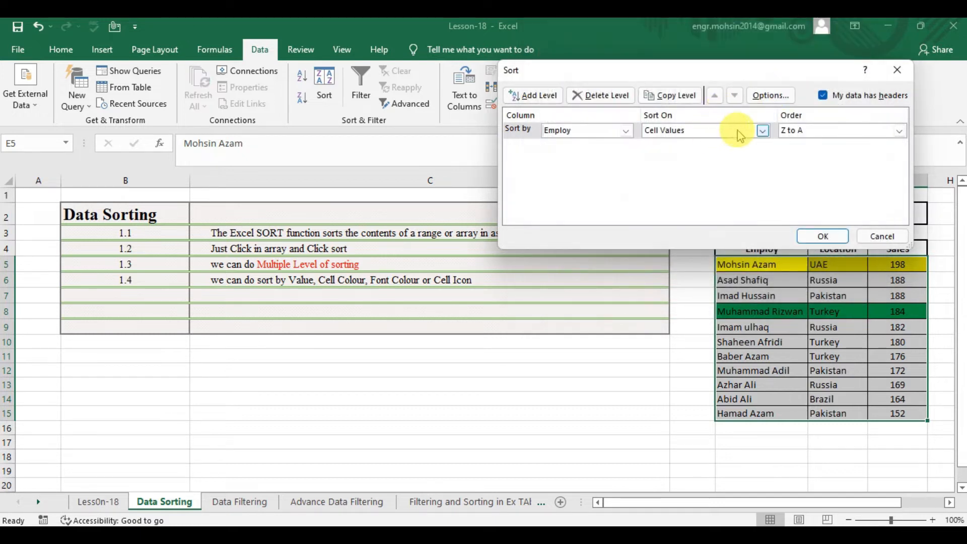
# - Sort the data table by the cell values of the Employ column from A to Z
pyautogui.click(763, 131)
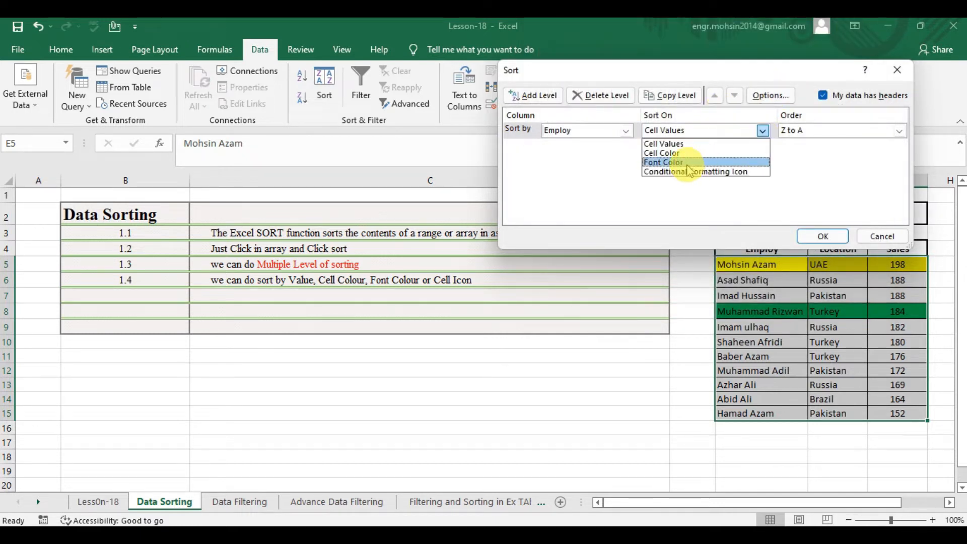
pyautogui.click(678, 144)
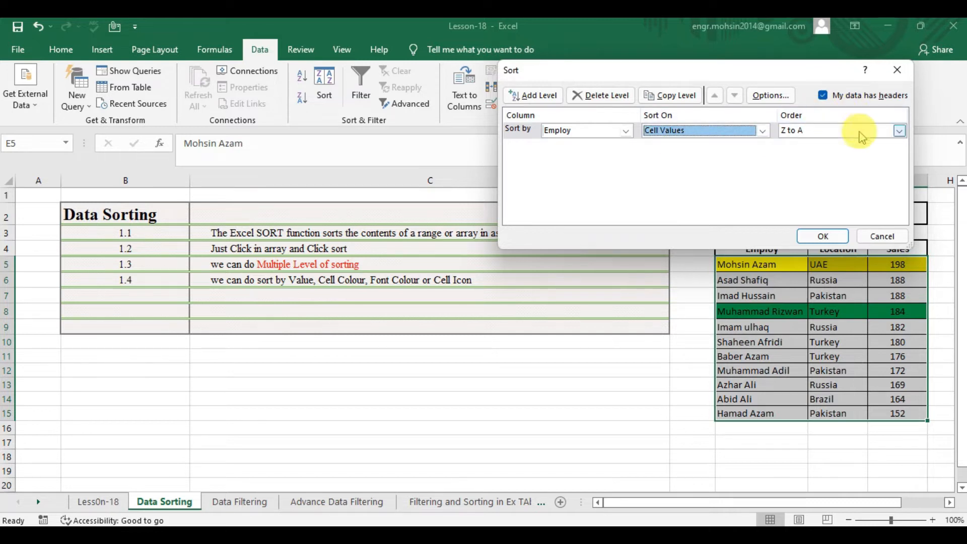
pyautogui.click(900, 131)
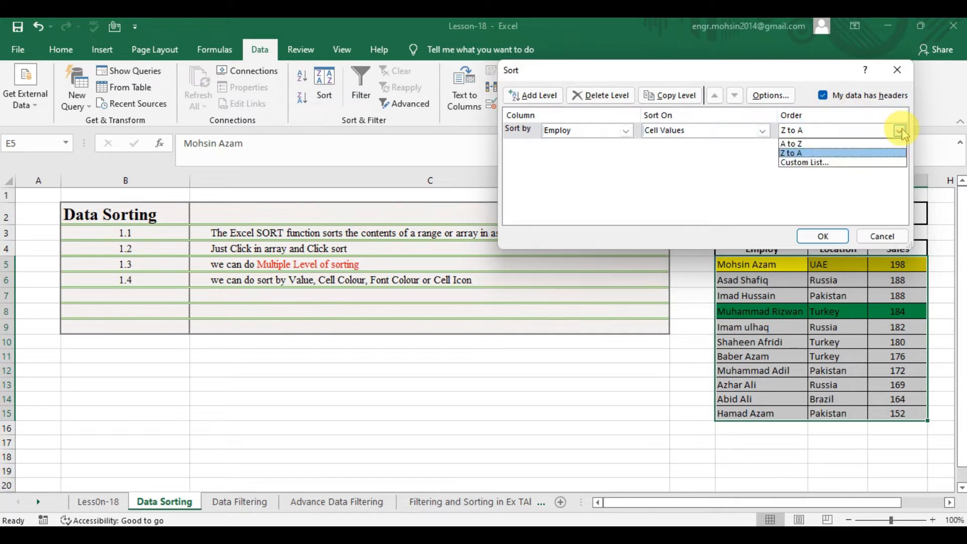
pyautogui.click(831, 146)
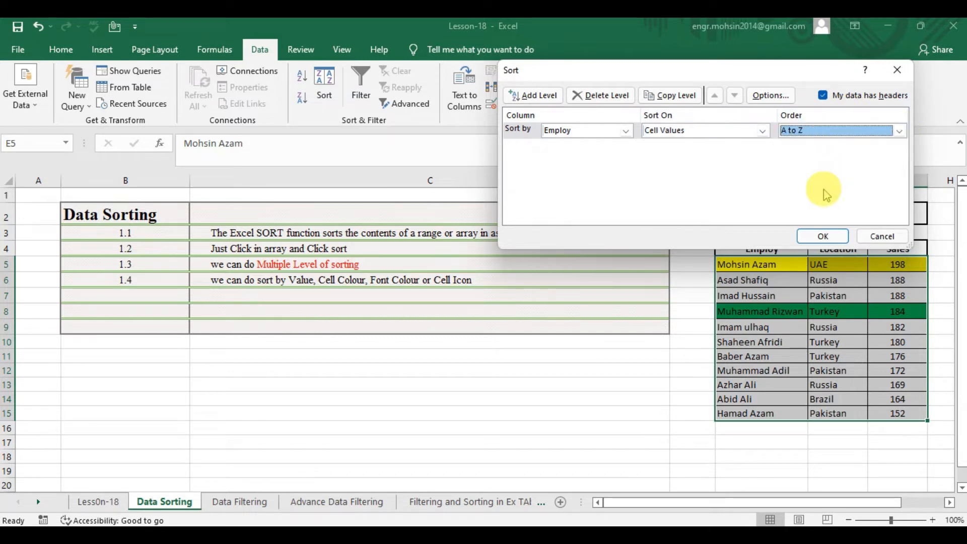
pyautogui.click(823, 236)
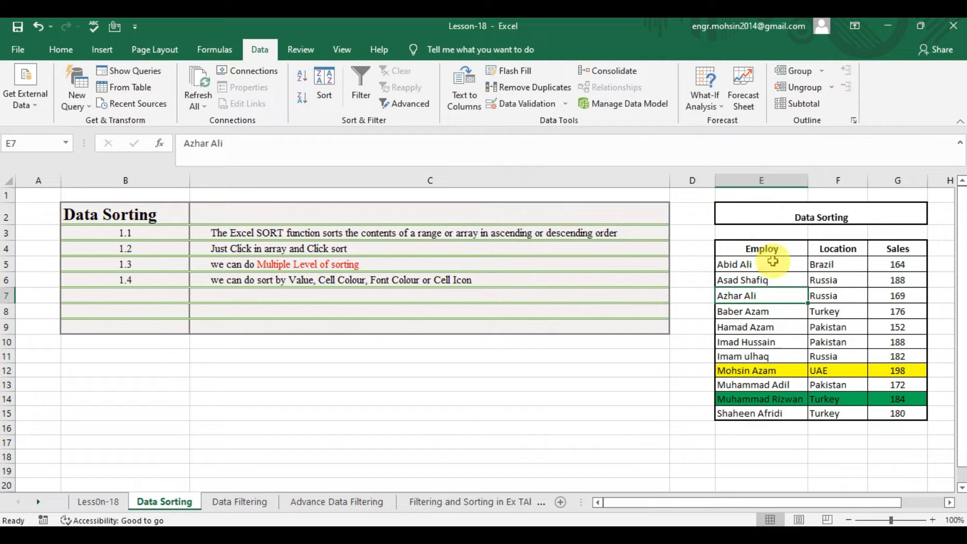
# - Add a second sort level on the Sales column by cell values, Largest to Smallest, and apply the two-level sort
pyautogui.click(335, 85)
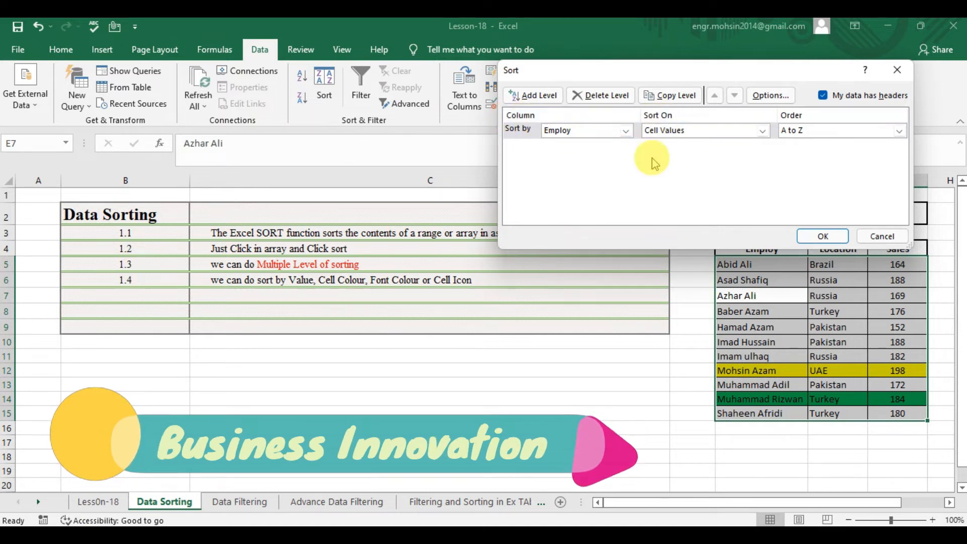
pyautogui.click(540, 100)
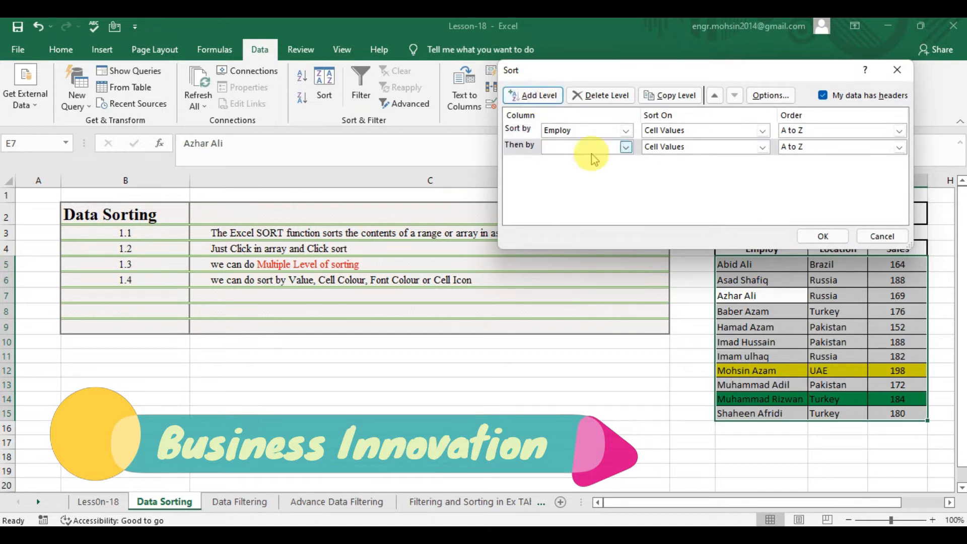
pyautogui.click(626, 147)
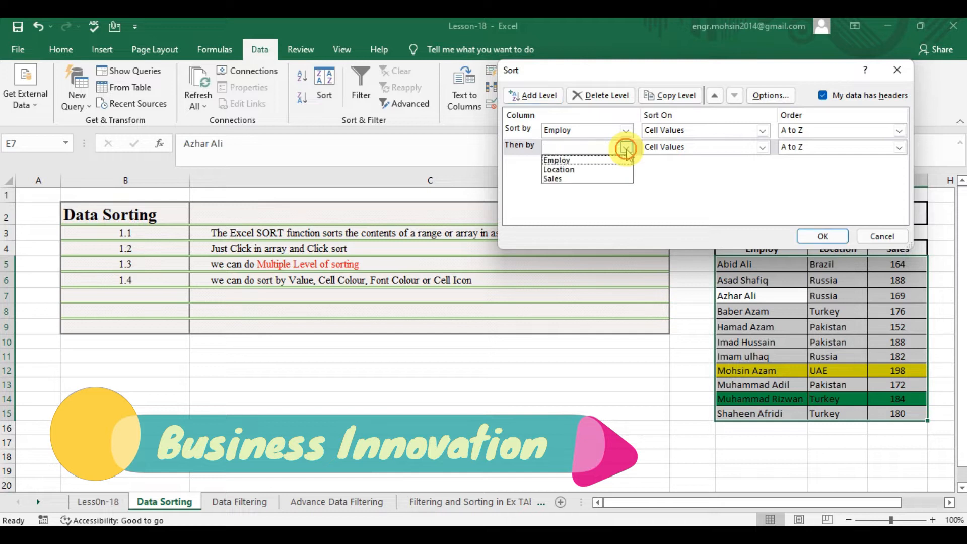
pyautogui.click(571, 179)
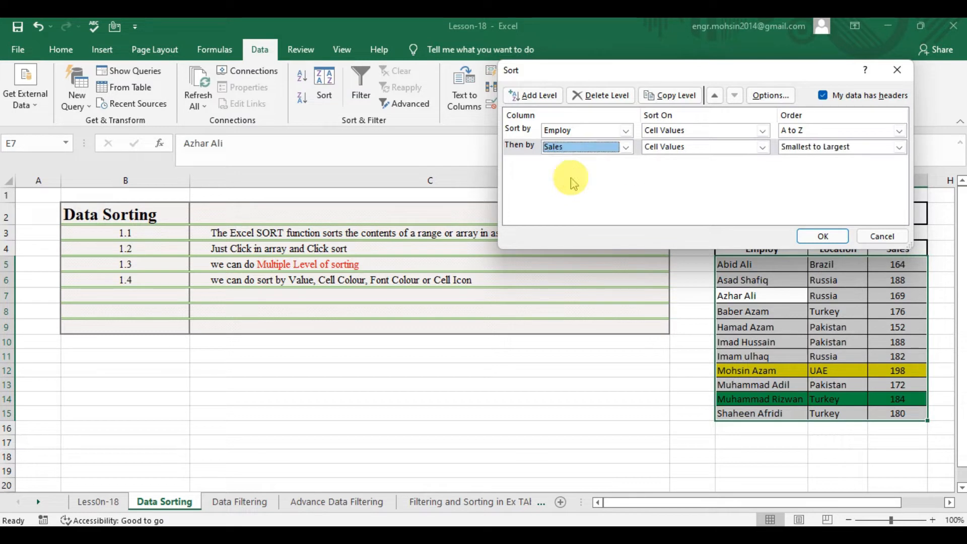
pyautogui.click(720, 149)
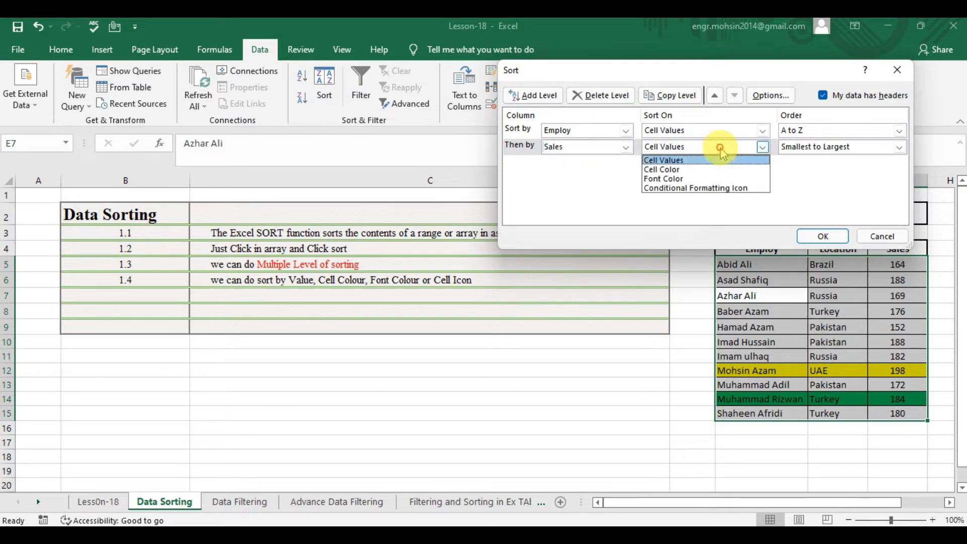
pyautogui.click(697, 161)
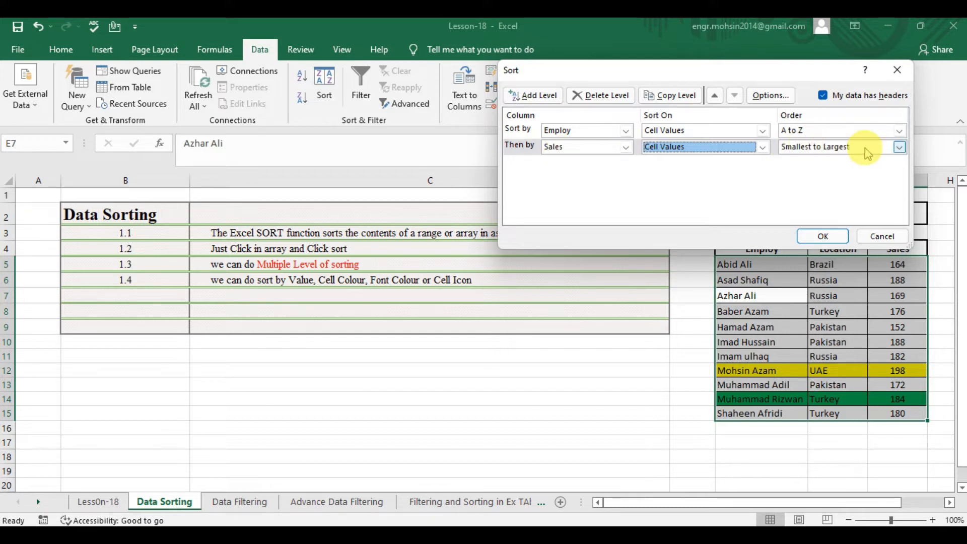
pyautogui.click(900, 148)
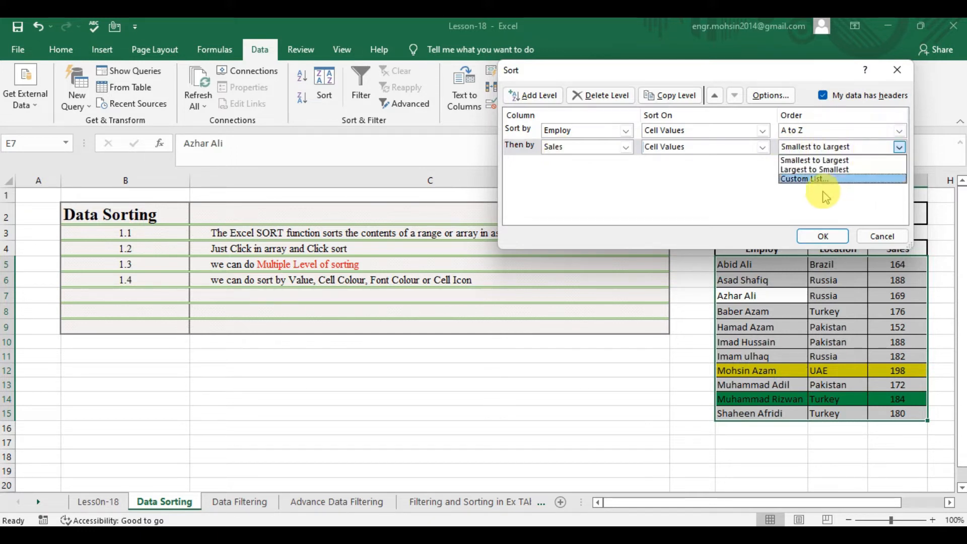
pyautogui.click(818, 169)
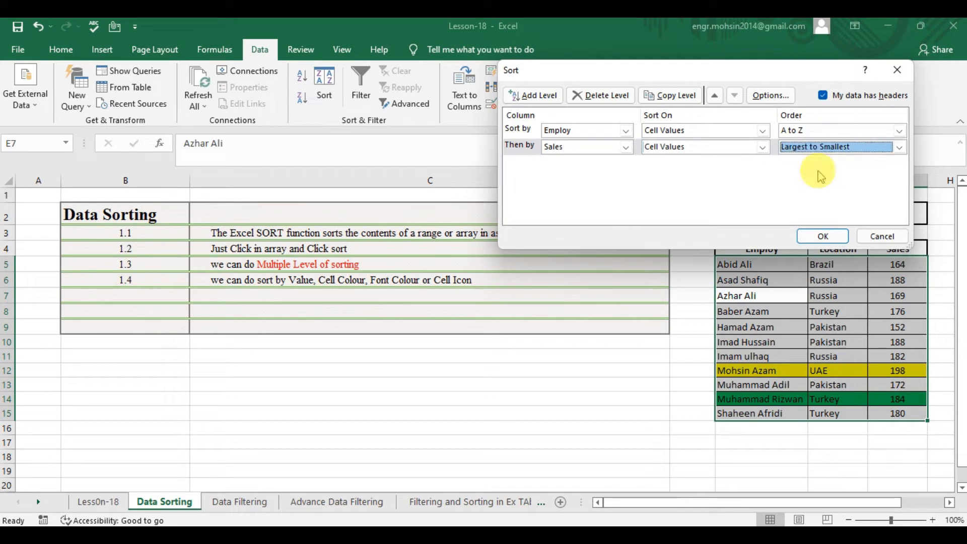
pyautogui.click(823, 237)
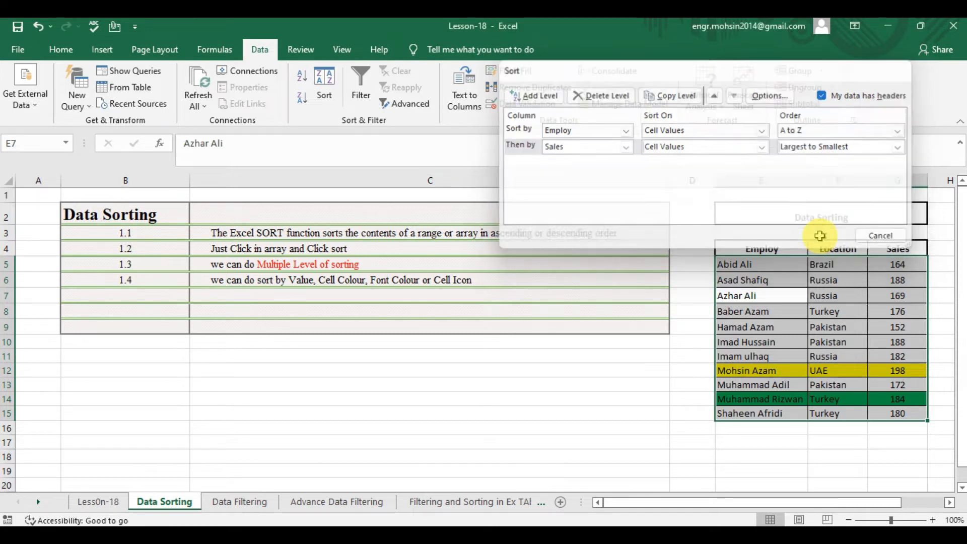
# - Reopen the table's custom Sort settings and set the Sales level to sort on Cell Color, with green On Bottom
pyautogui.click(770, 265)
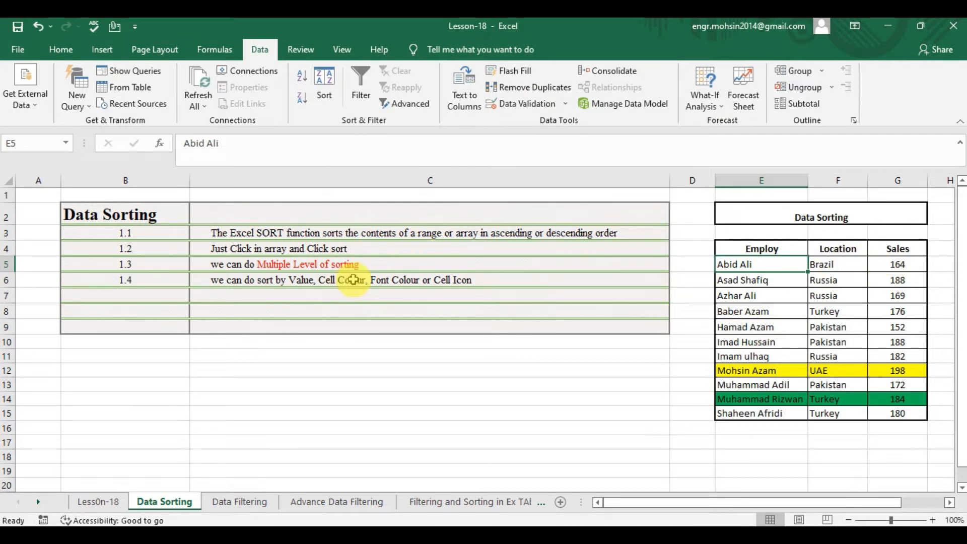
pyautogui.click(774, 278)
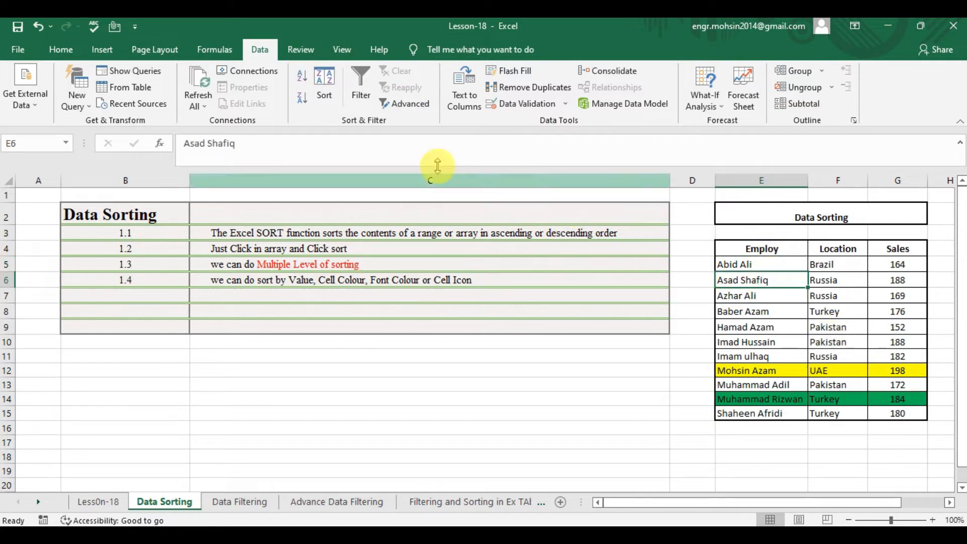
pyautogui.click(327, 103)
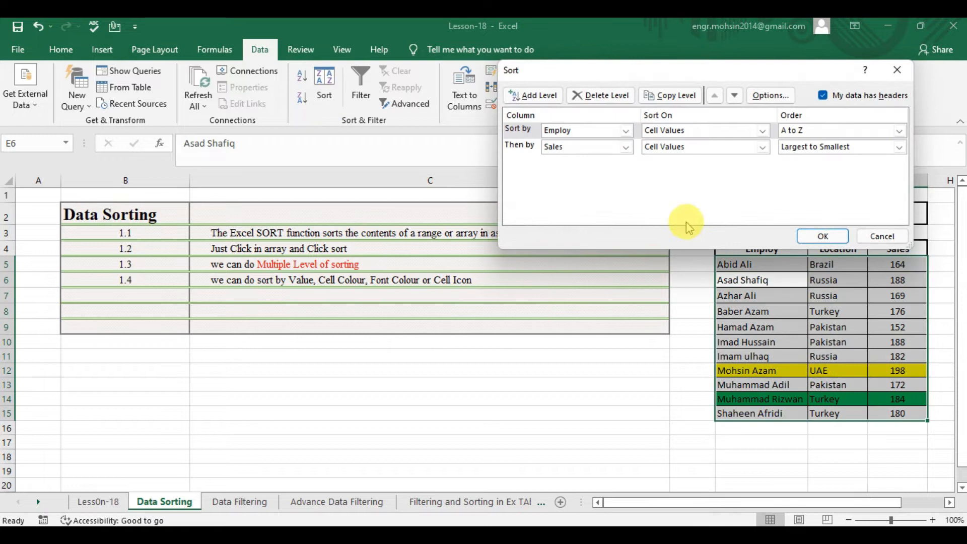
pyautogui.click(697, 132)
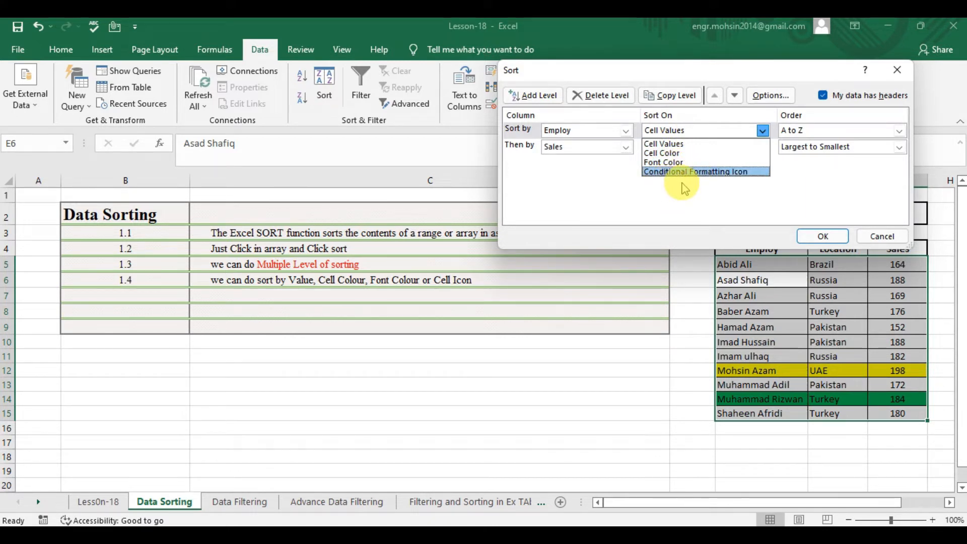
pyautogui.click(760, 210)
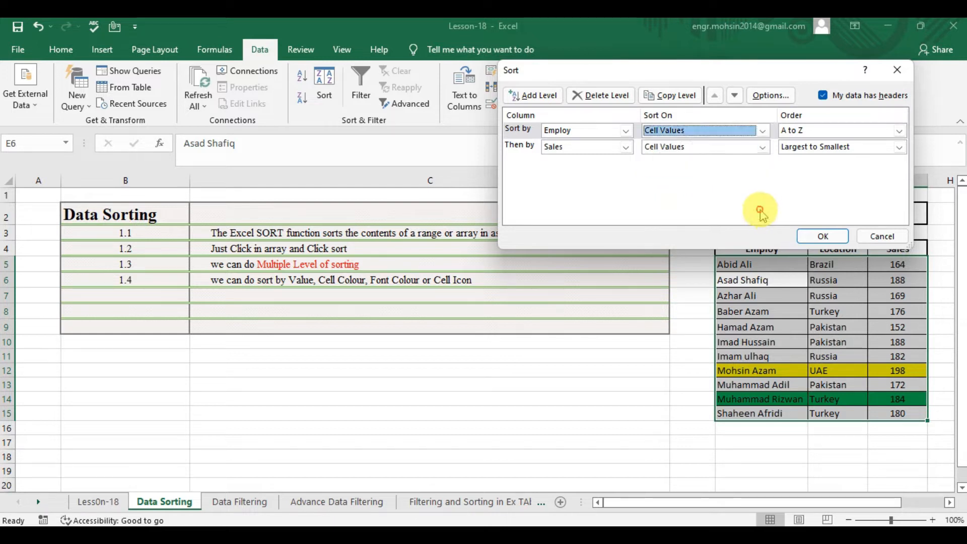
pyautogui.click(670, 147)
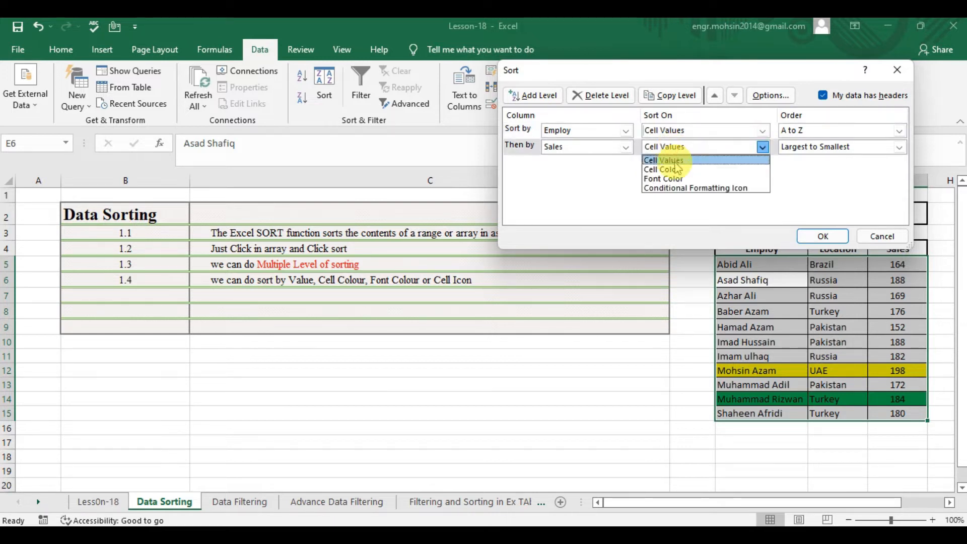
pyautogui.click(674, 170)
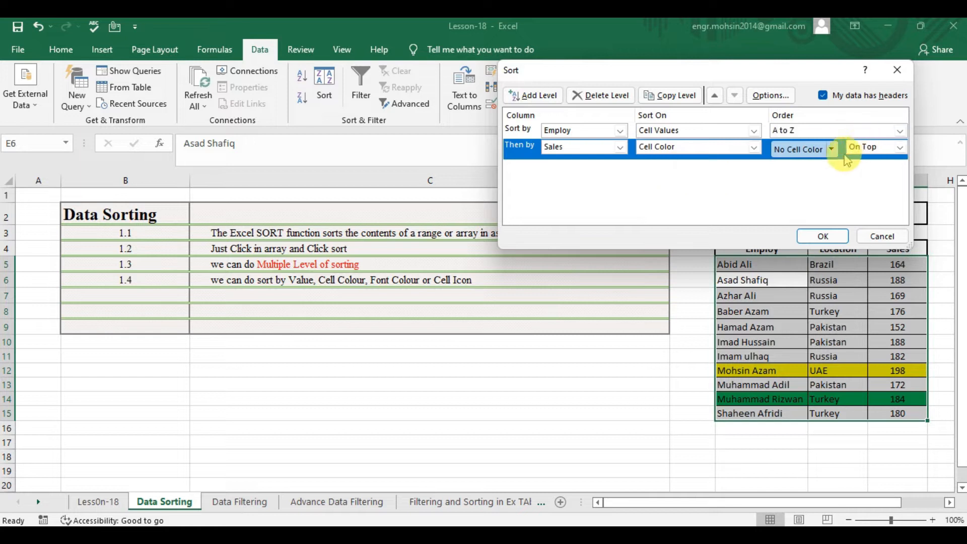
pyautogui.click(831, 149)
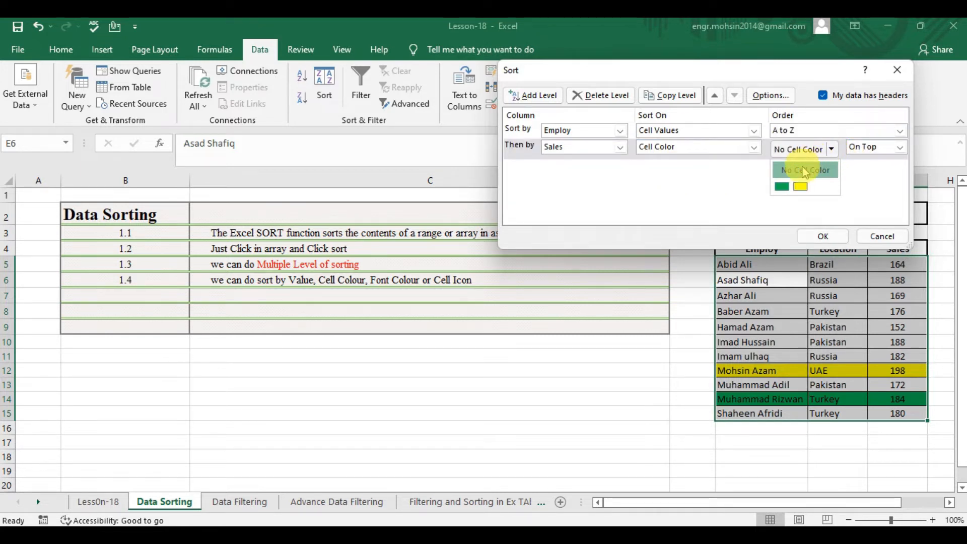
pyautogui.click(782, 187)
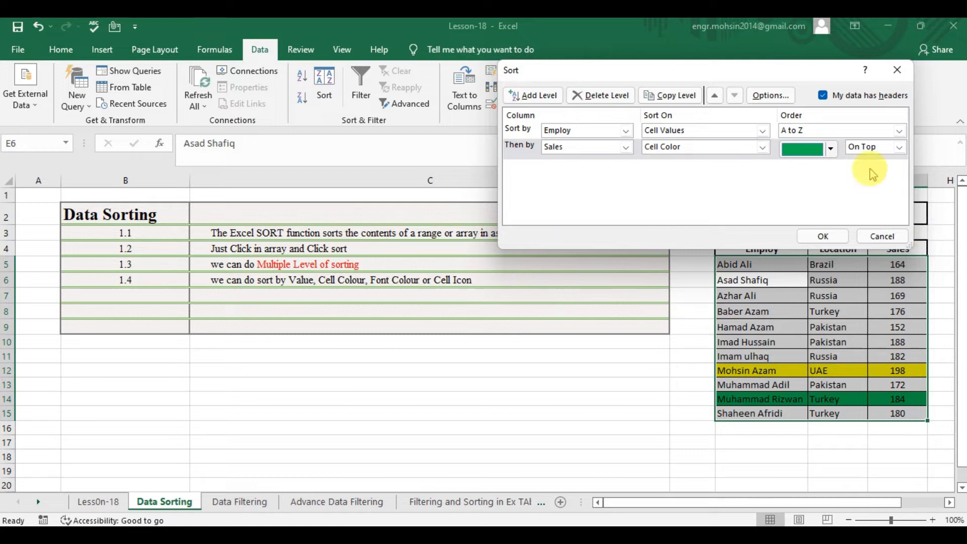
pyautogui.click(899, 149)
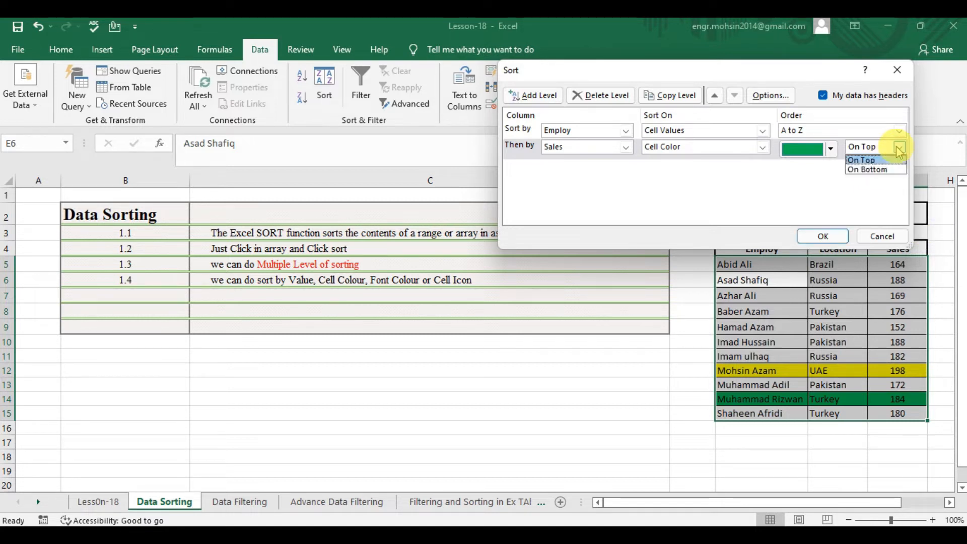
pyautogui.click(882, 171)
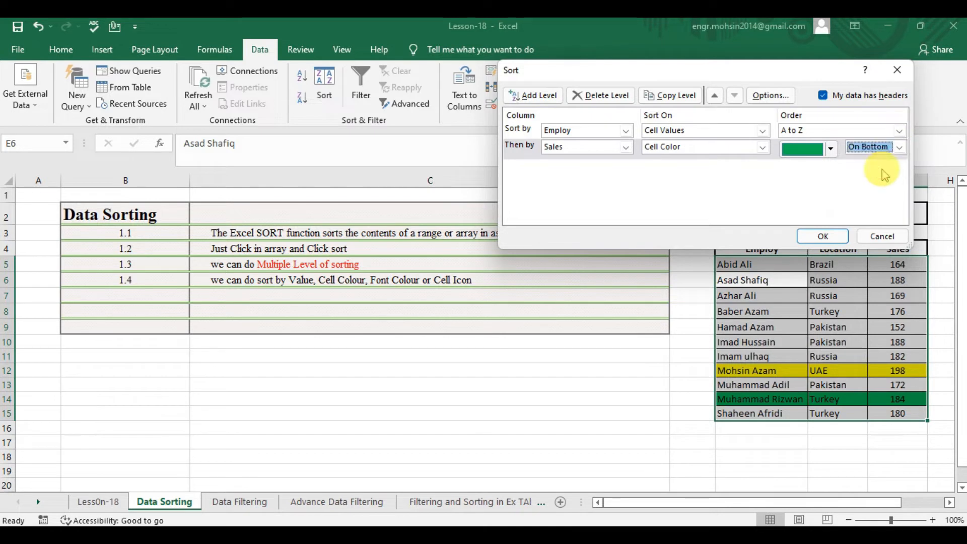
# - Add a third sort level on the Sales column by Cell Color, with yellow On Top
pyautogui.click(546, 100)
pyautogui.click(595, 167)
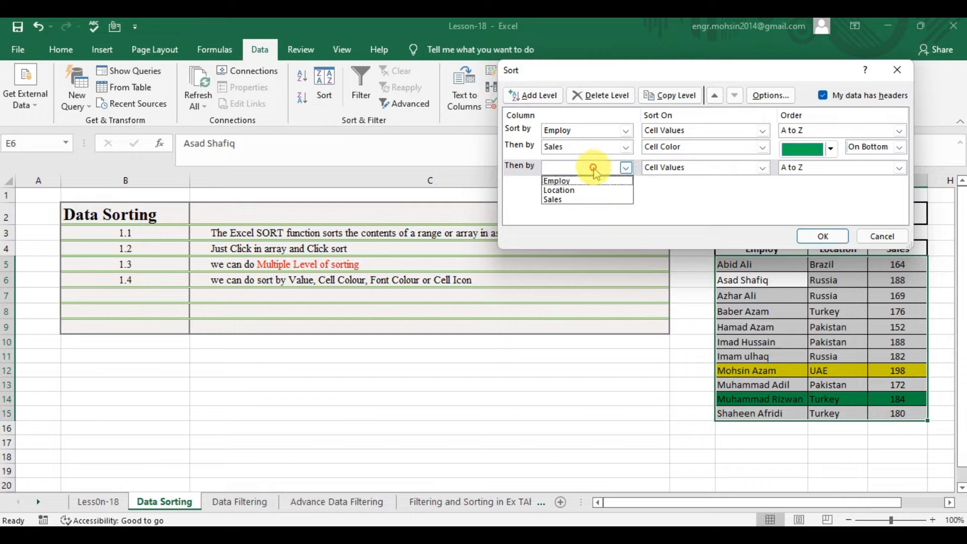
pyautogui.click(573, 199)
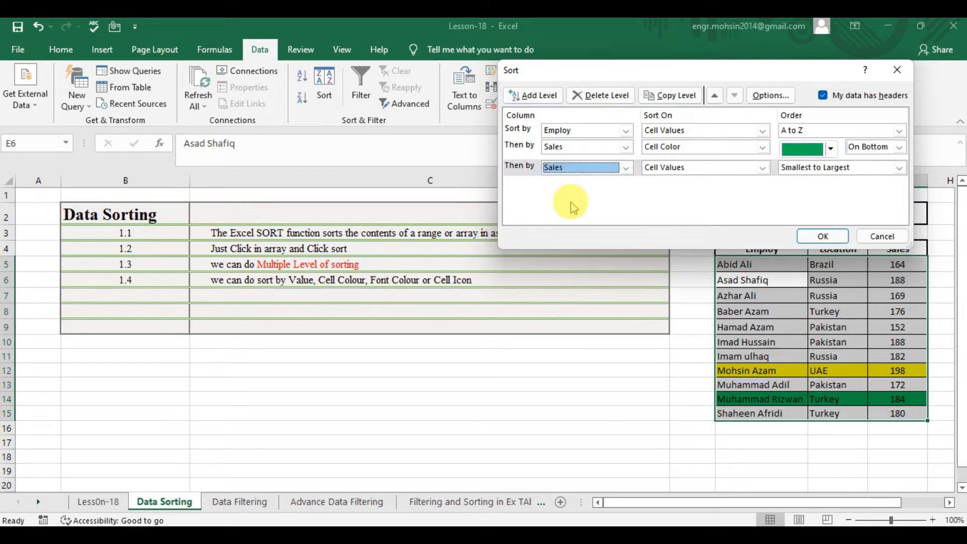
pyautogui.click(703, 172)
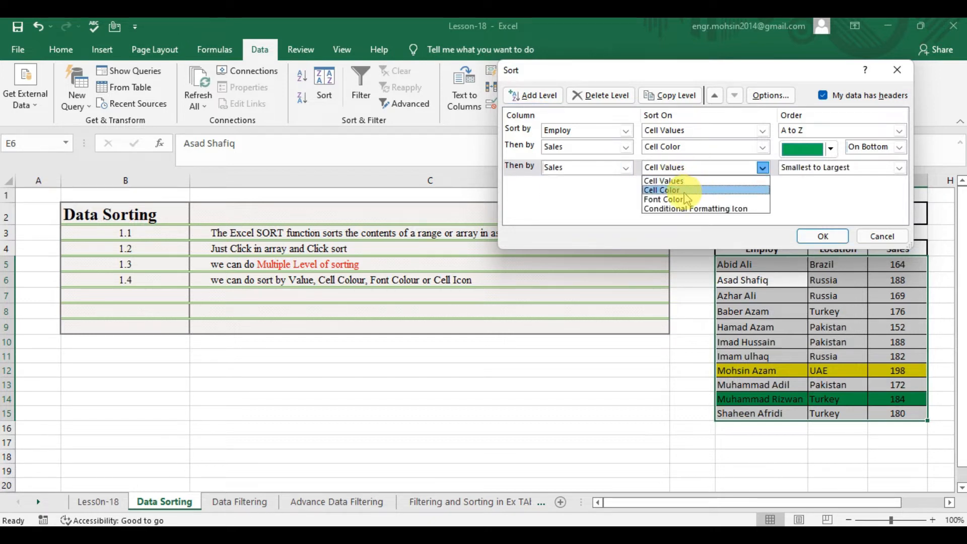
pyautogui.click(686, 190)
pyautogui.click(818, 176)
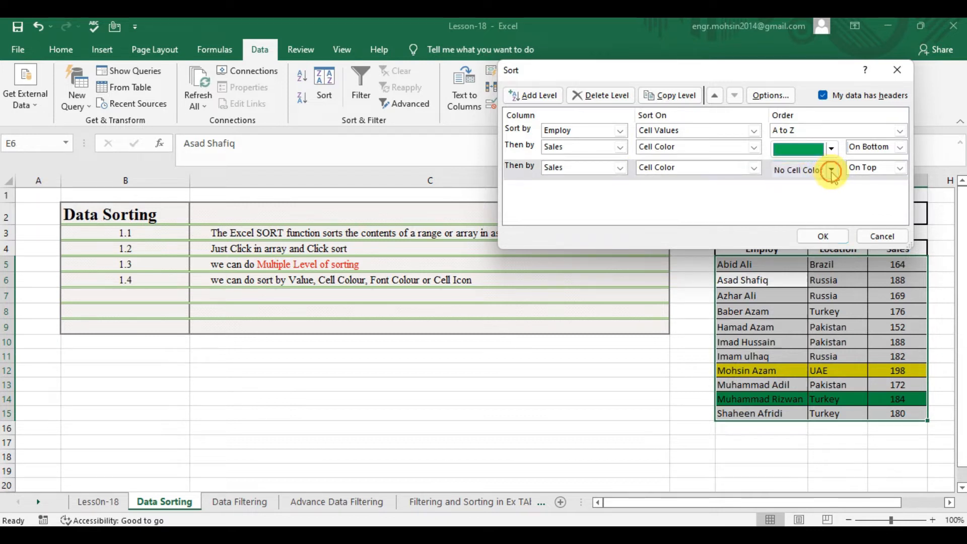
pyautogui.click(832, 172)
pyautogui.click(802, 207)
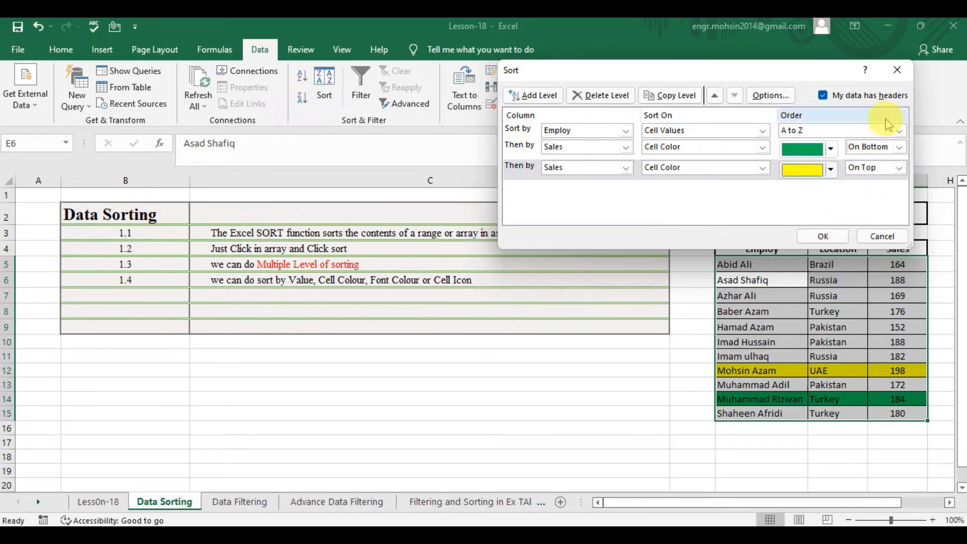
# - Change the order of the Employ sort level to Z to A and apply the three-level sort
pyautogui.click(900, 131)
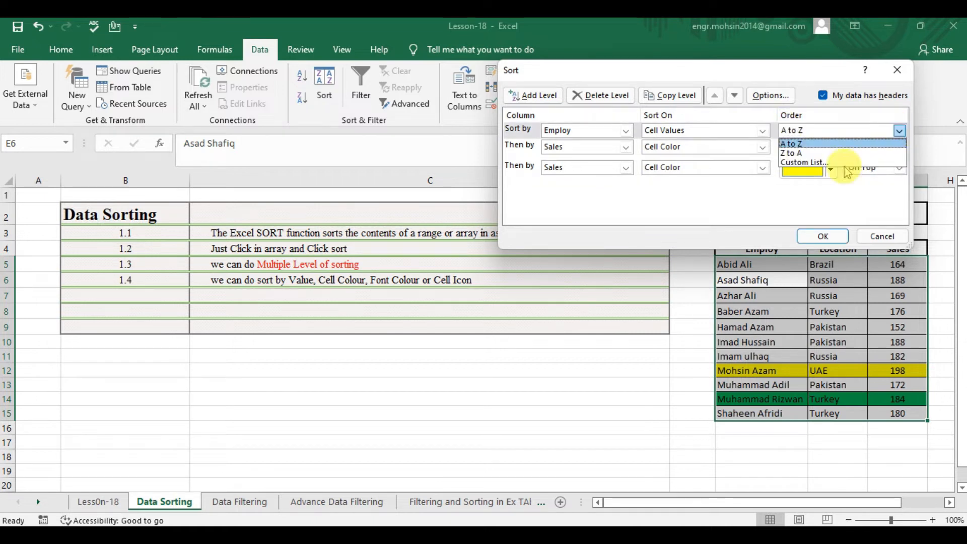
pyautogui.click(811, 154)
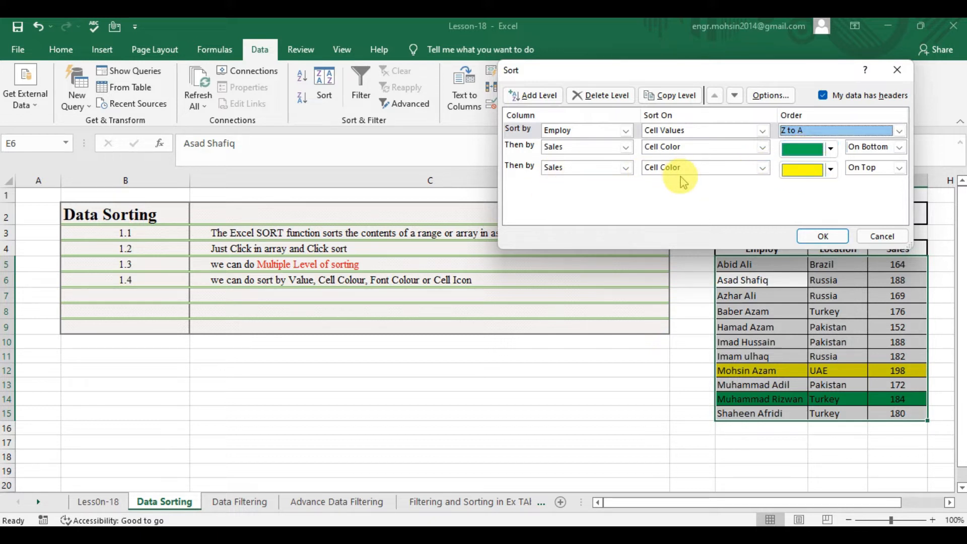
pyautogui.click(813, 240)
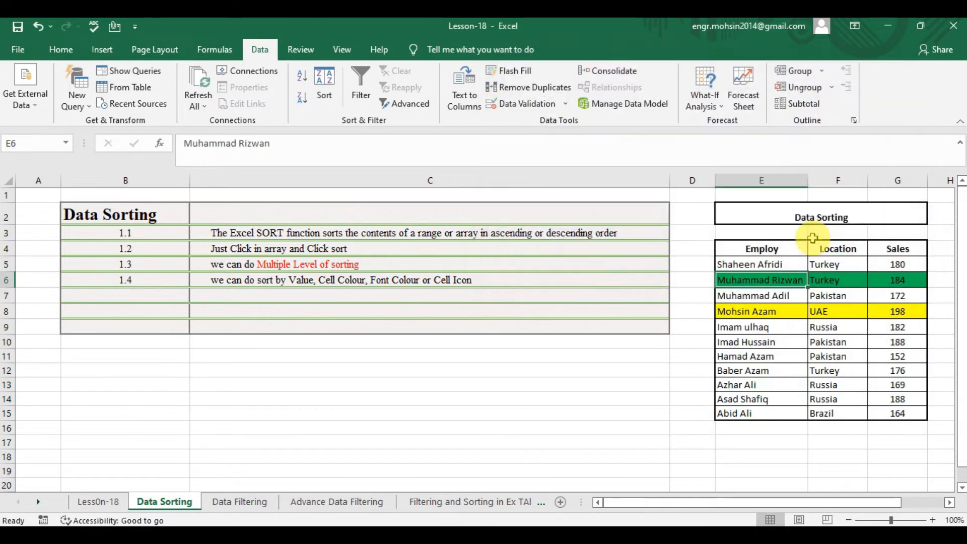
# - Go through the sorted rows of the Employ and Location columns to examine the resulting order and the colored rows
pyautogui.click(749, 264)
pyautogui.press('Down')
pyautogui.press('Down')
pyautogui.press('Down')
pyautogui.press('Down')
pyautogui.press('Down')
pyautogui.press('Down')
pyautogui.press('Down')
pyautogui.press('Down')
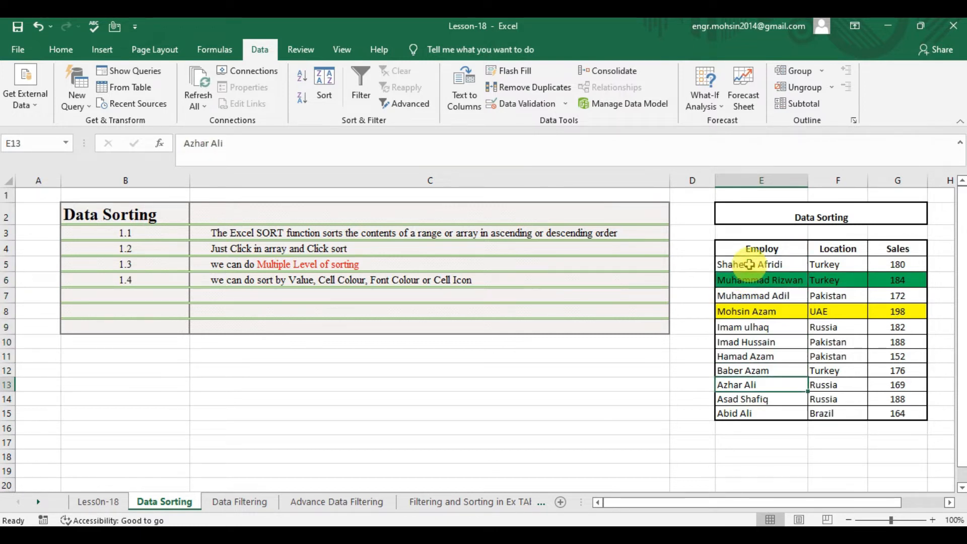
pyautogui.press('Right')
pyautogui.press('Up')
pyautogui.press('Up')
pyautogui.press('Up')
pyautogui.press('Up')
pyautogui.press('Up')
pyautogui.press('Up')
pyautogui.press('Up')
pyautogui.press('Up')
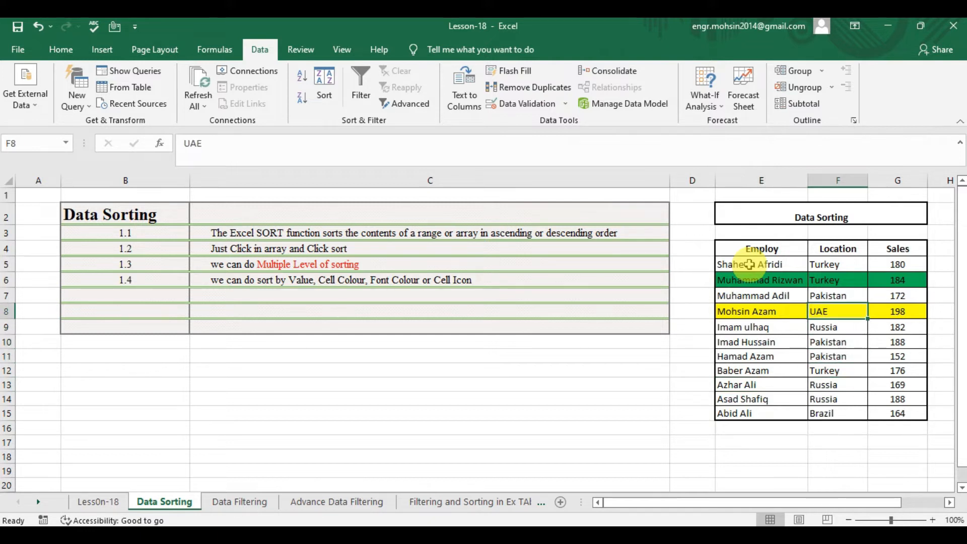
pyautogui.press('Down')
pyautogui.press('Down')
pyautogui.press('Down')
pyautogui.press('Down')
pyautogui.press('Down')
pyautogui.press('Down')
pyautogui.press('Down')
pyautogui.press('Down')
pyautogui.press('Down')
pyautogui.press('Down')
pyautogui.press('Up')
pyautogui.press('Up')
pyautogui.press('Up')
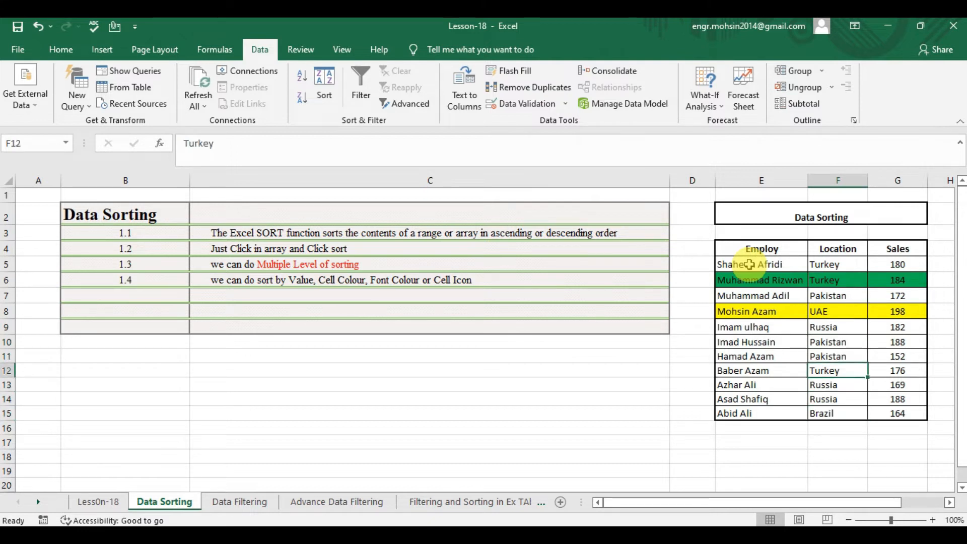
# - Reopen the custom Sort settings, move the Employ level below both Sales cell-color levels, and apply the sort
pyautogui.click(325, 83)
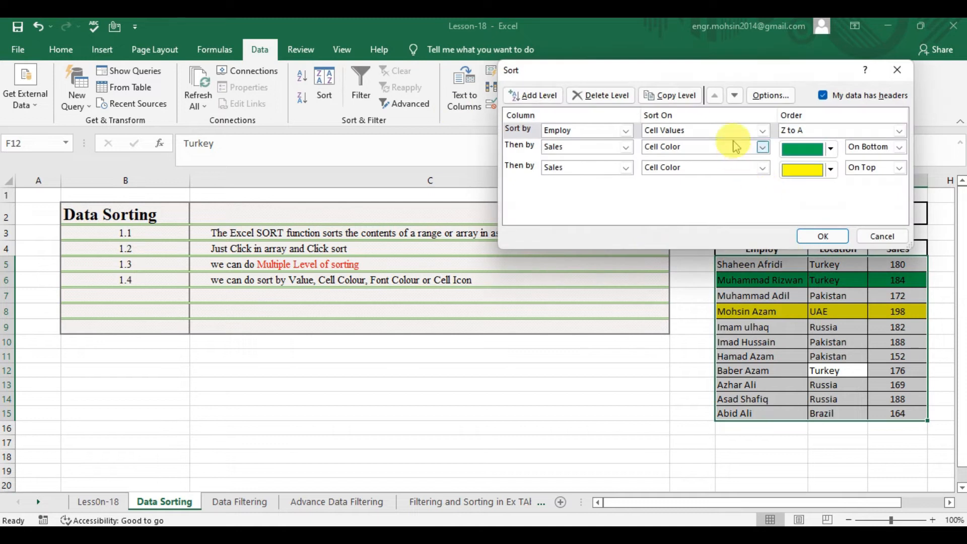
pyautogui.click(763, 131)
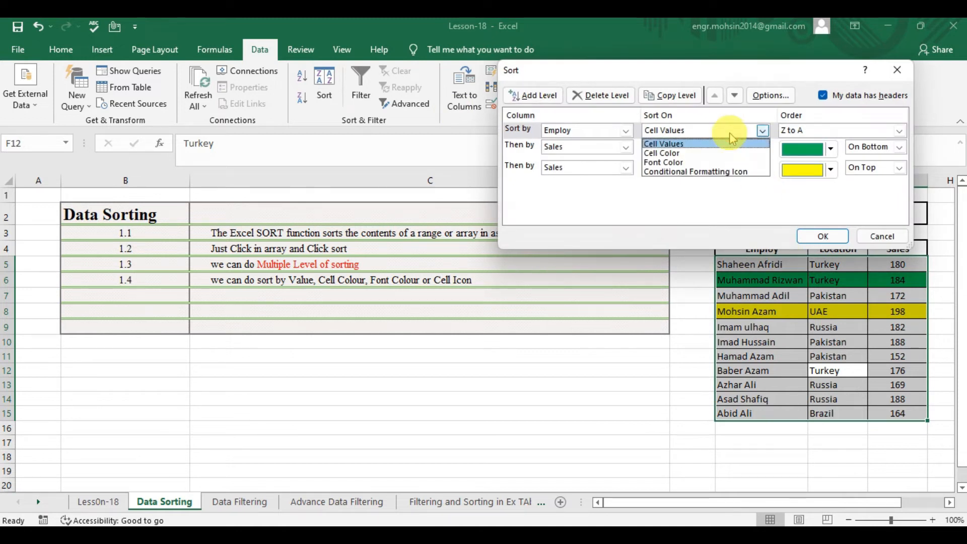
pyautogui.click(814, 131)
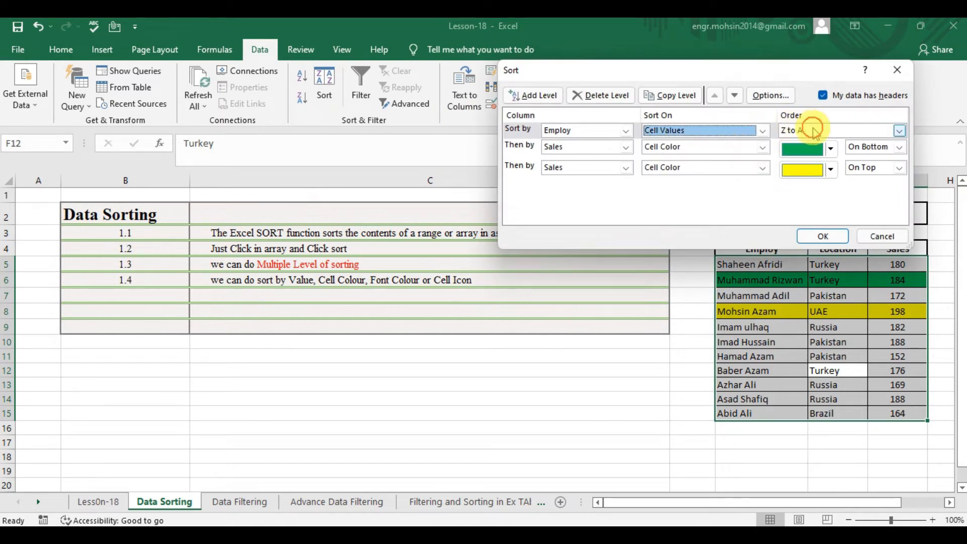
pyautogui.click(736, 98)
pyautogui.doubleClick(736, 98)
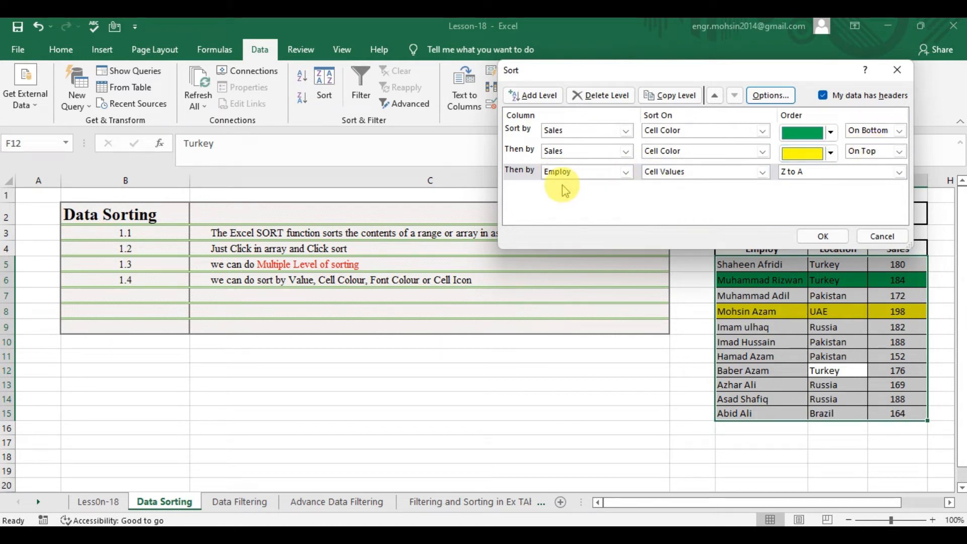
pyautogui.click(815, 235)
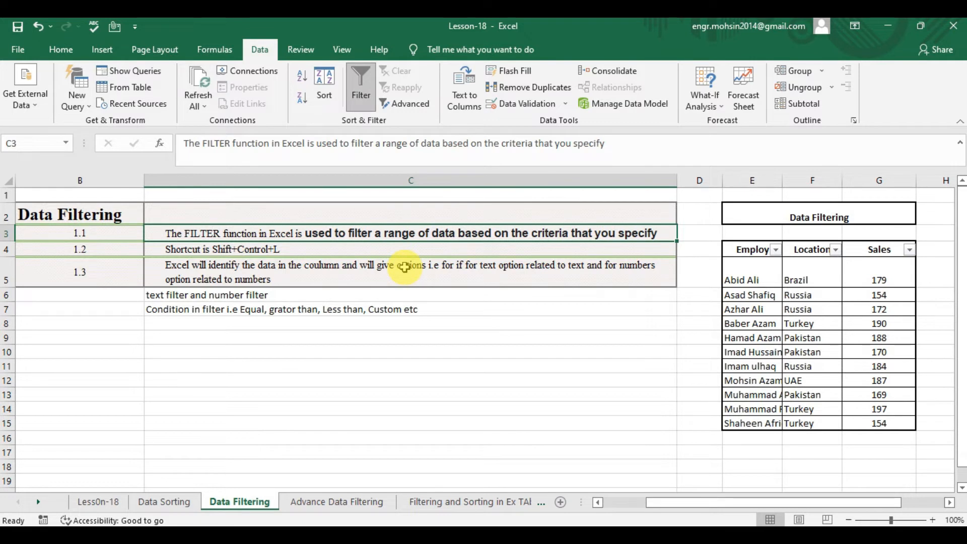
# - Turn off filtering for the employee table on the Data Filtering sheet
pyautogui.click(753, 277)
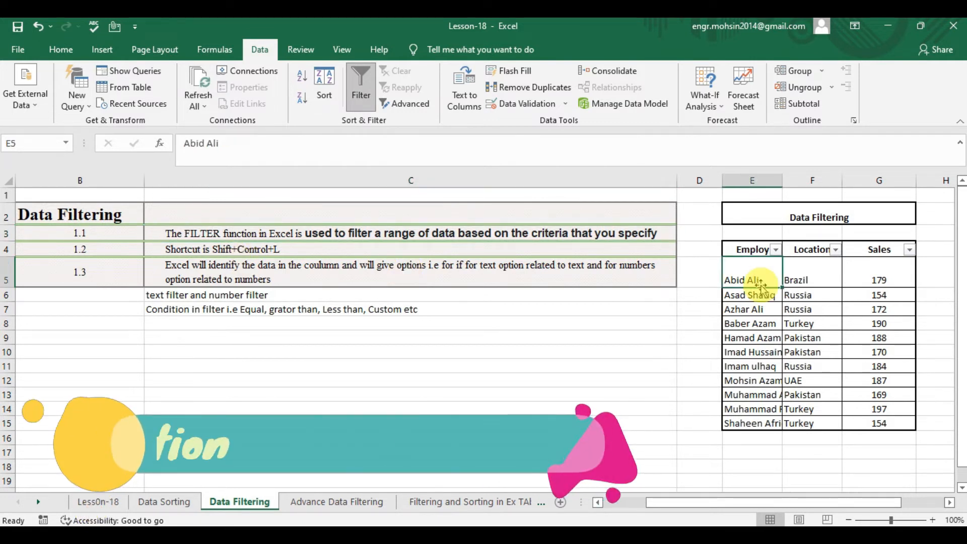
pyautogui.hotkey('ctrl', 'shift', 'l')
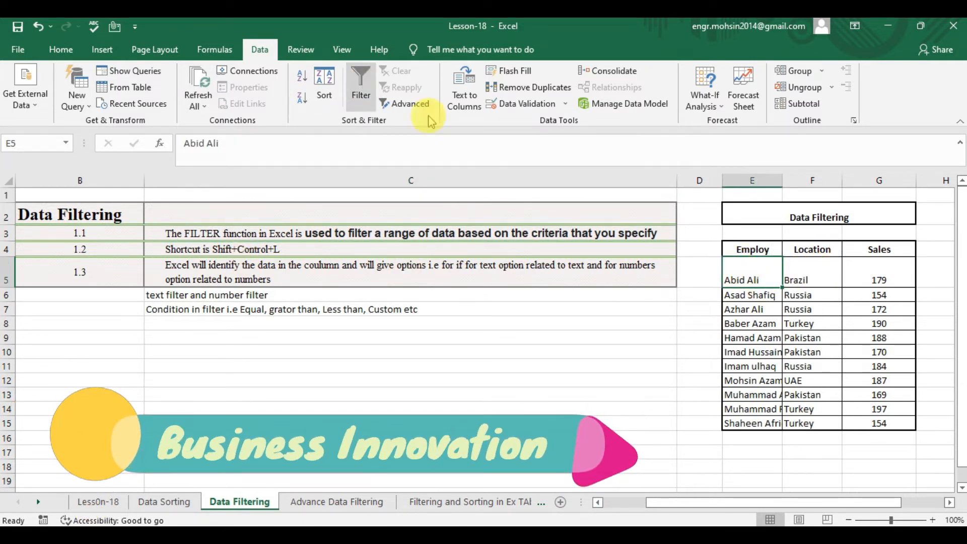
pyautogui.click(829, 338)
pyautogui.click(750, 279)
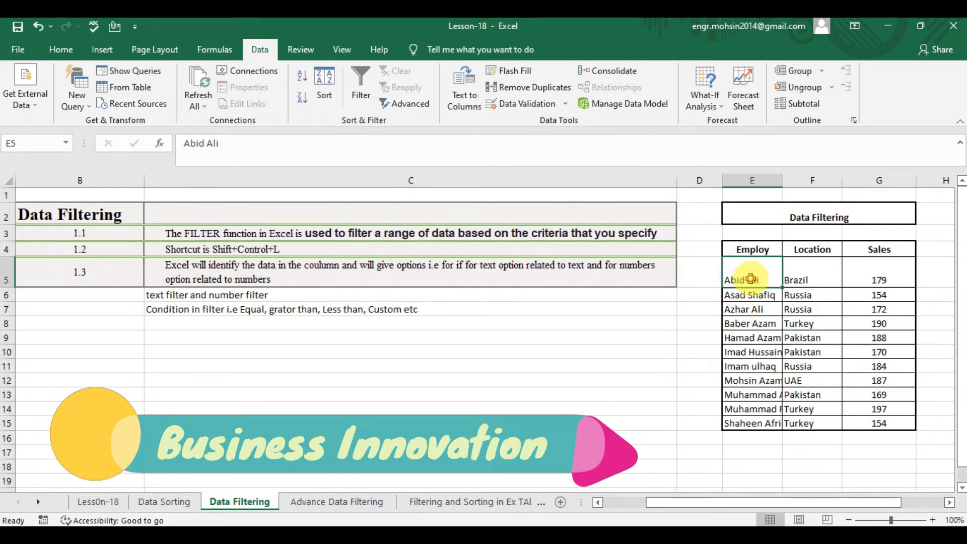
# - Turn on filtering for the employee table, starting from its Location header cell
pyautogui.press('Down')
pyautogui.press('Down')
pyautogui.press('Right')
pyautogui.press('Up')
pyautogui.press('Up')
pyautogui.press('Up')
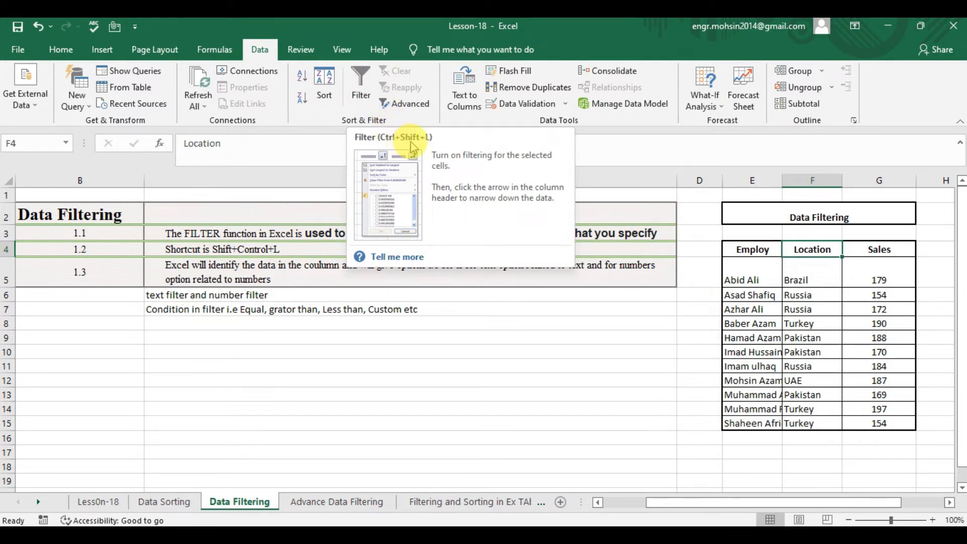
pyautogui.click(360, 95)
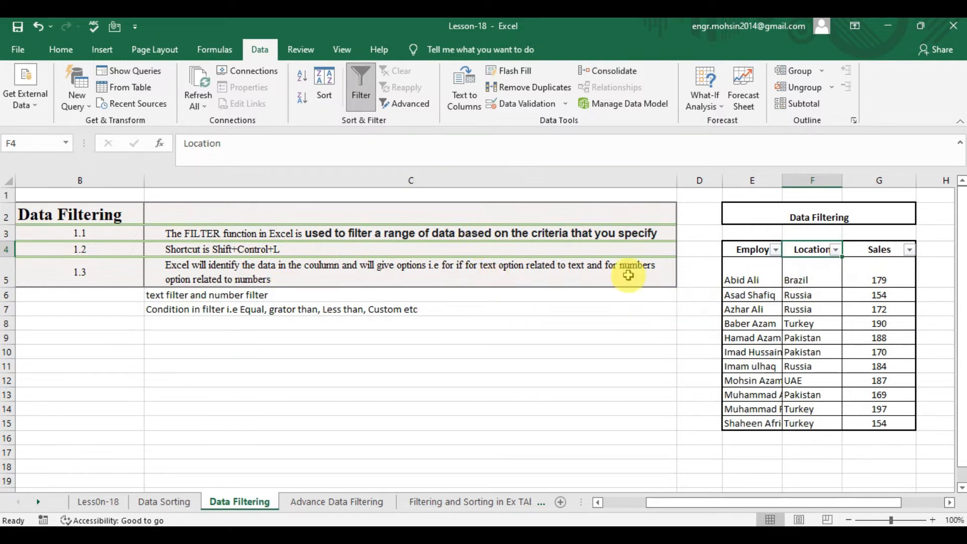
# - Read the note in C5 about filter options and examine the Text Filters conditions of the Employ column
pyautogui.click(230, 276)
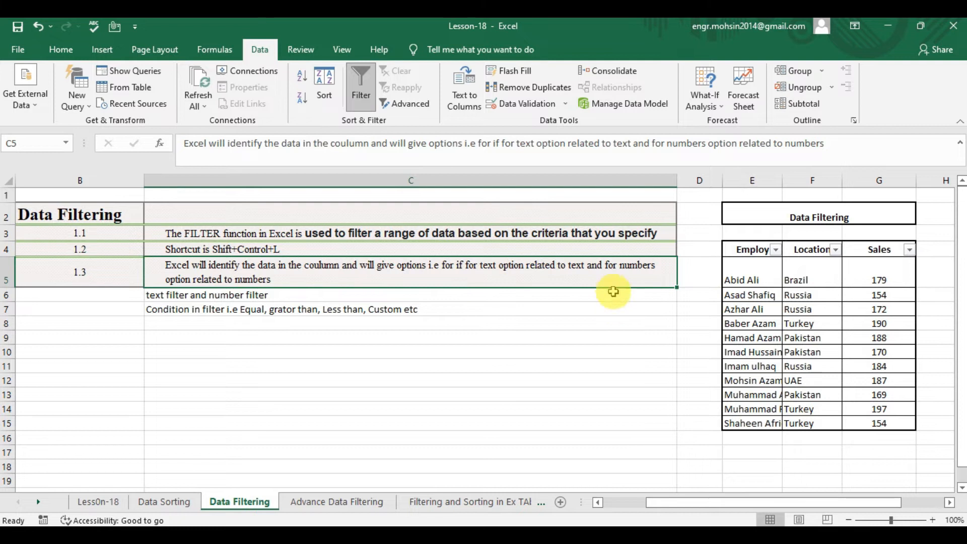
pyautogui.click(775, 250)
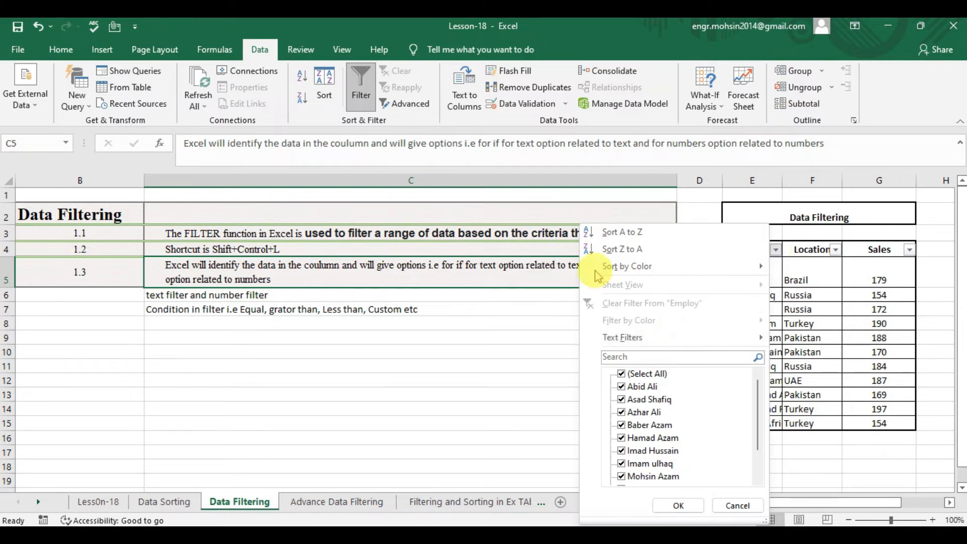
pyautogui.moveTo(626, 340)
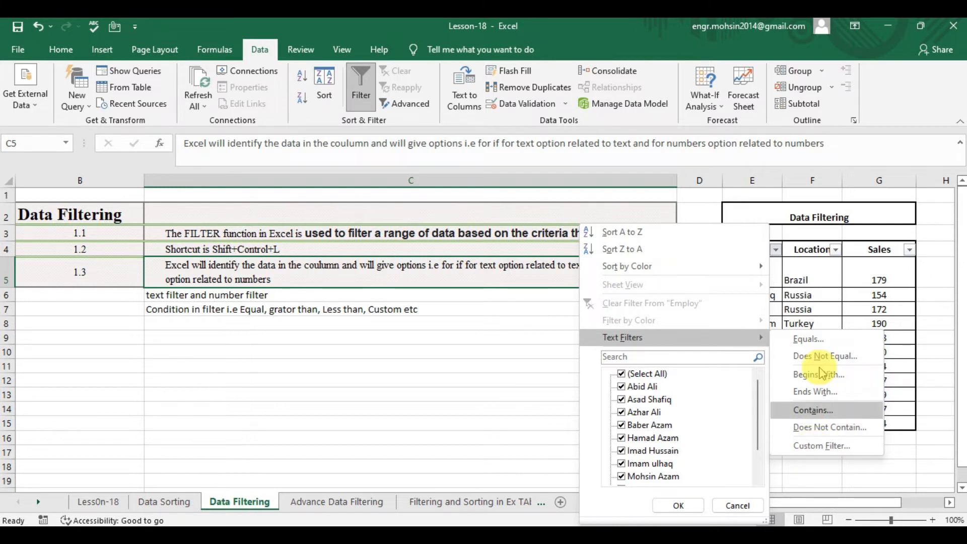
pyautogui.click(829, 312)
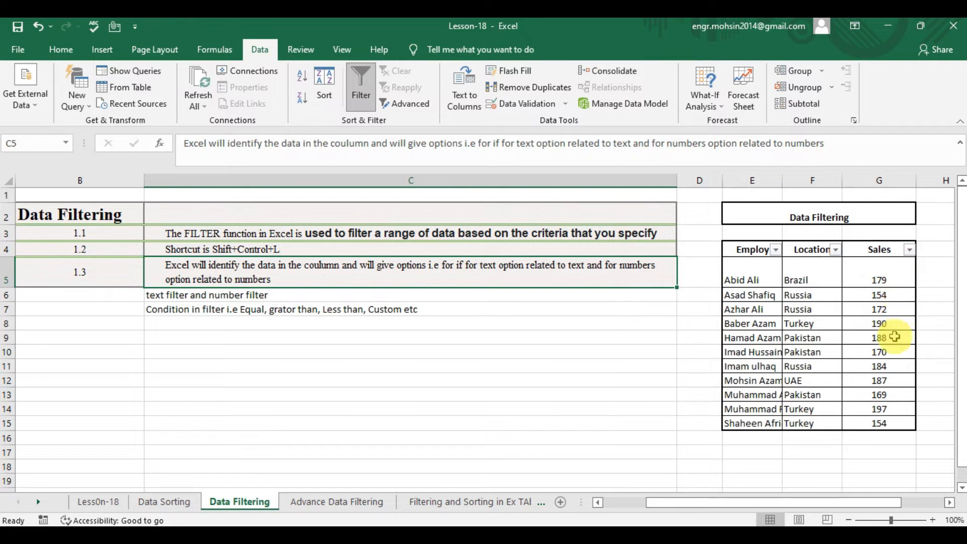
# - Examine the Number Filters conditions available for the Sales column without applying any filter
pyautogui.click(910, 251)
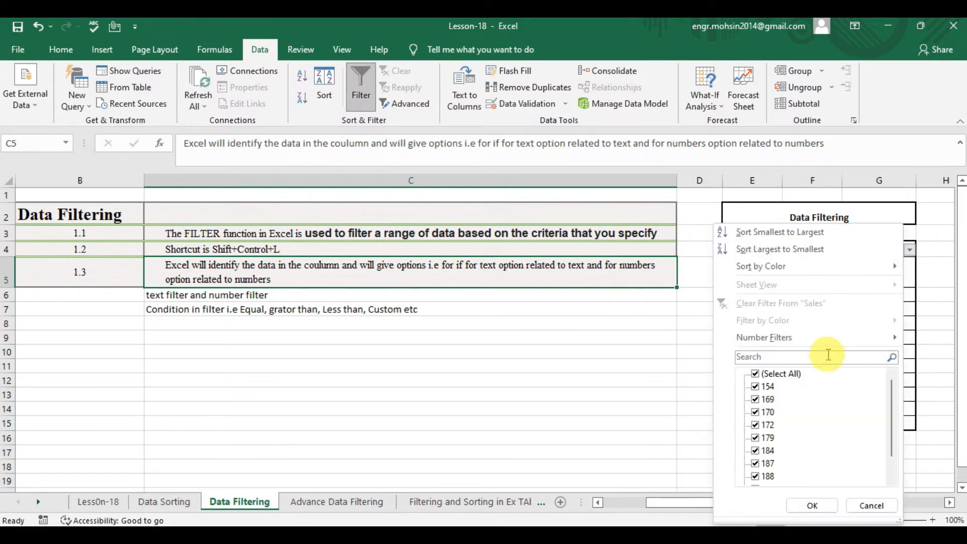
pyautogui.moveTo(803, 347)
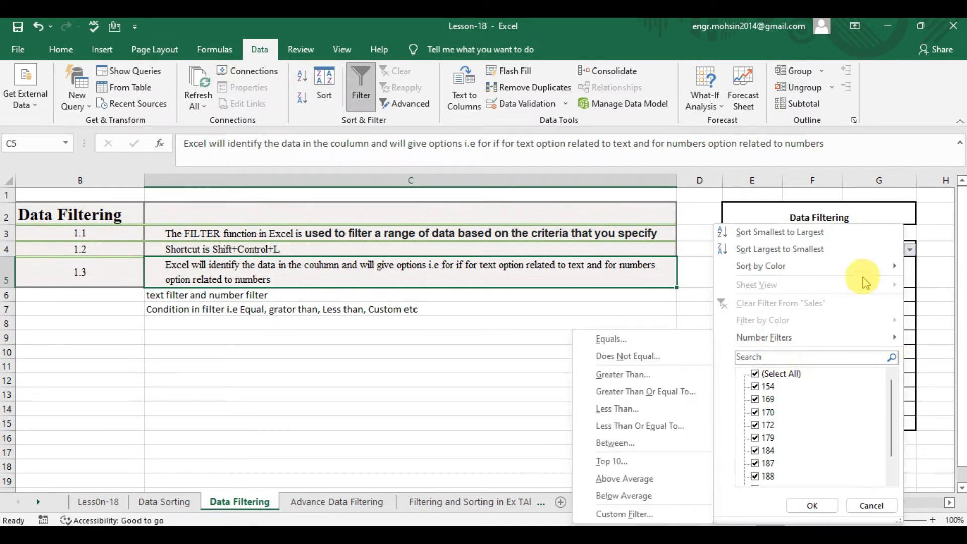
pyautogui.click(915, 339)
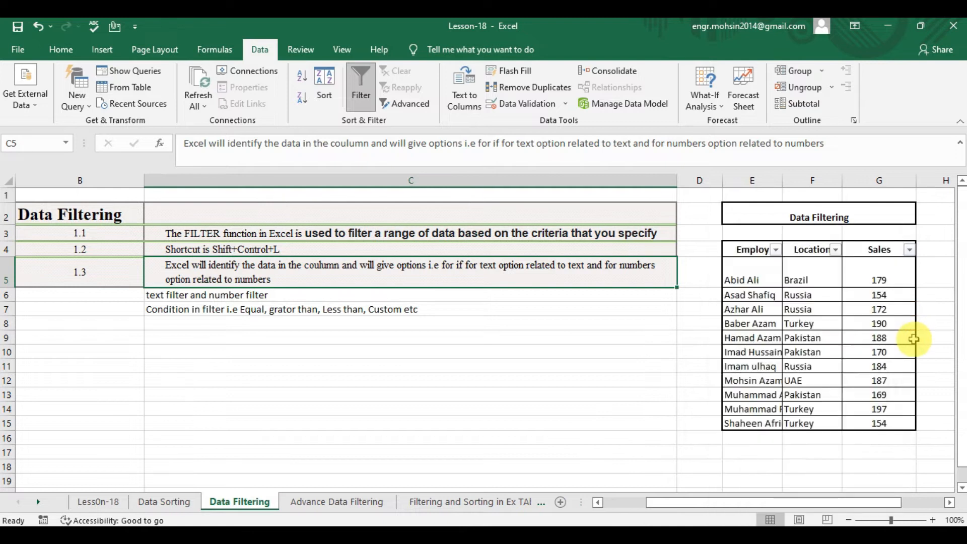
pyautogui.click(910, 338)
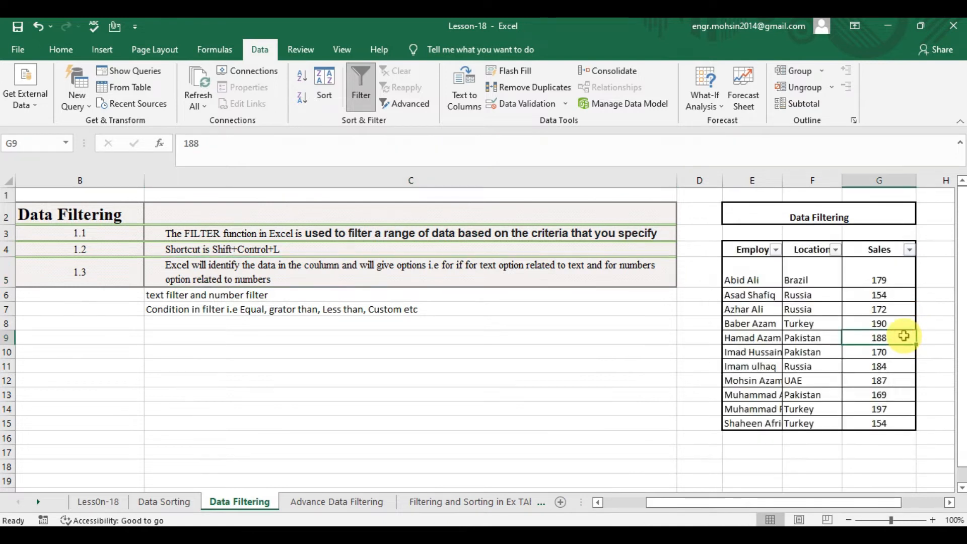
pyautogui.click(909, 249)
pyautogui.moveTo(799, 340)
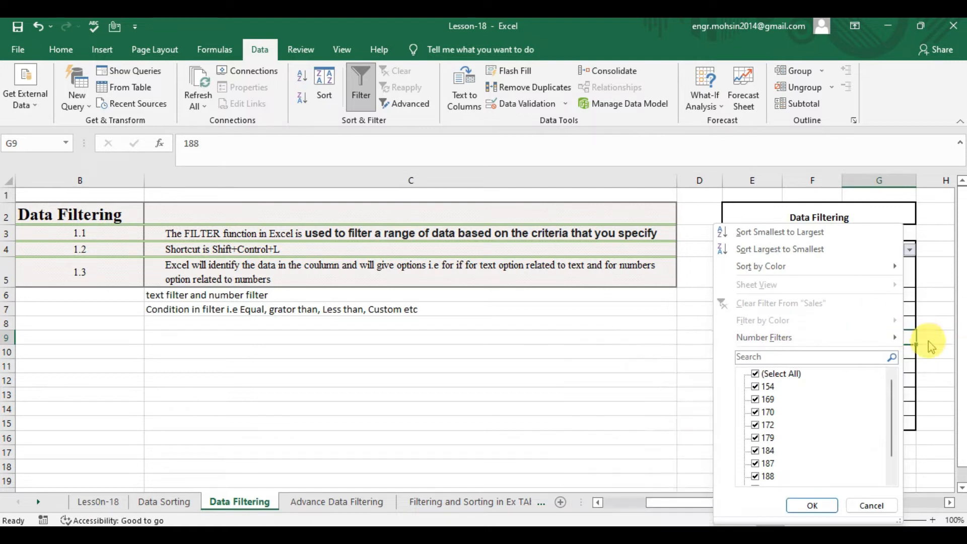
pyautogui.click(918, 355)
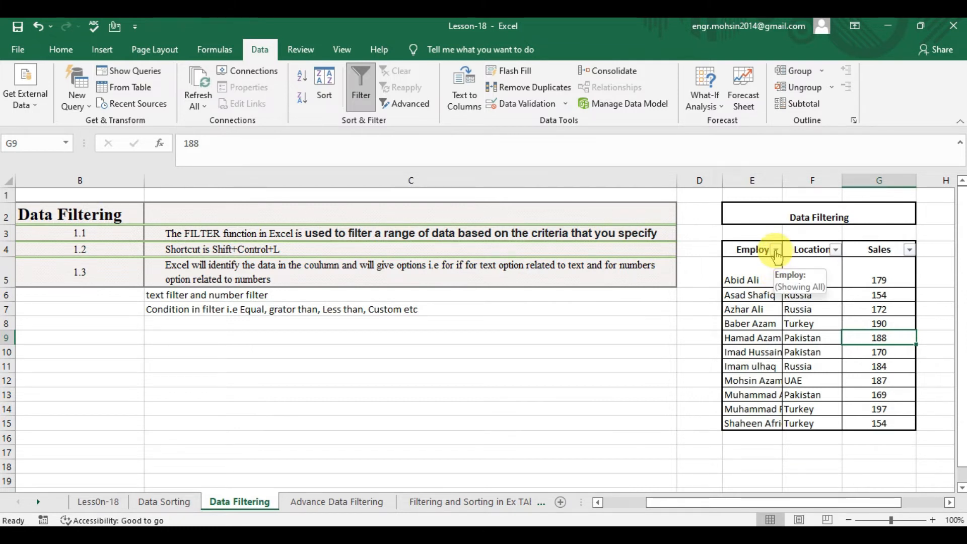
# - Examine the Text Filters conditions available for the Location column without applying any filter
pyautogui.click(835, 250)
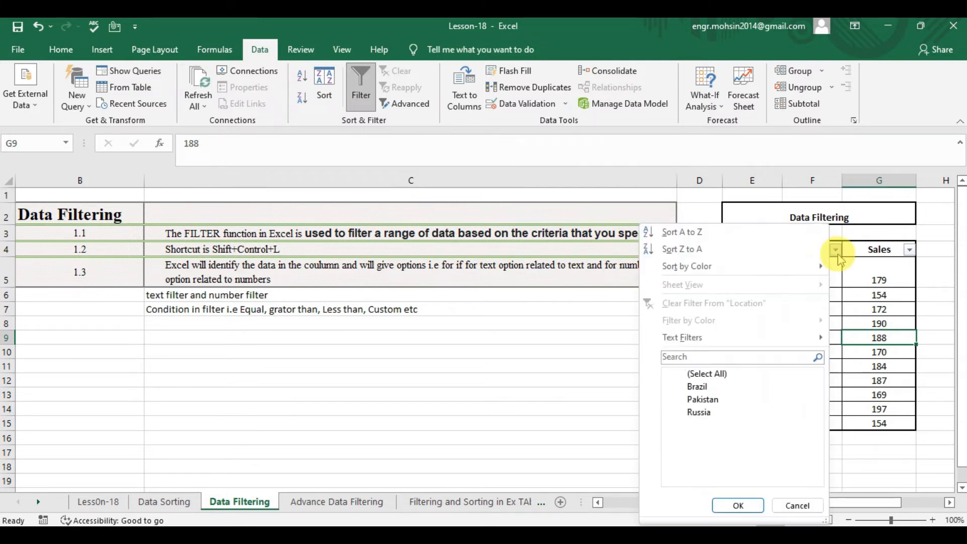
pyautogui.moveTo(728, 348)
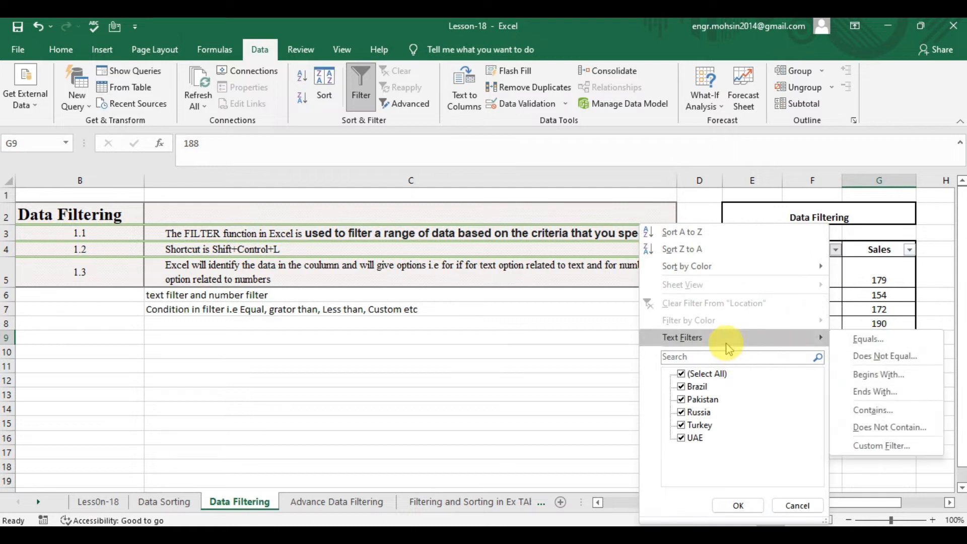
pyautogui.click(871, 287)
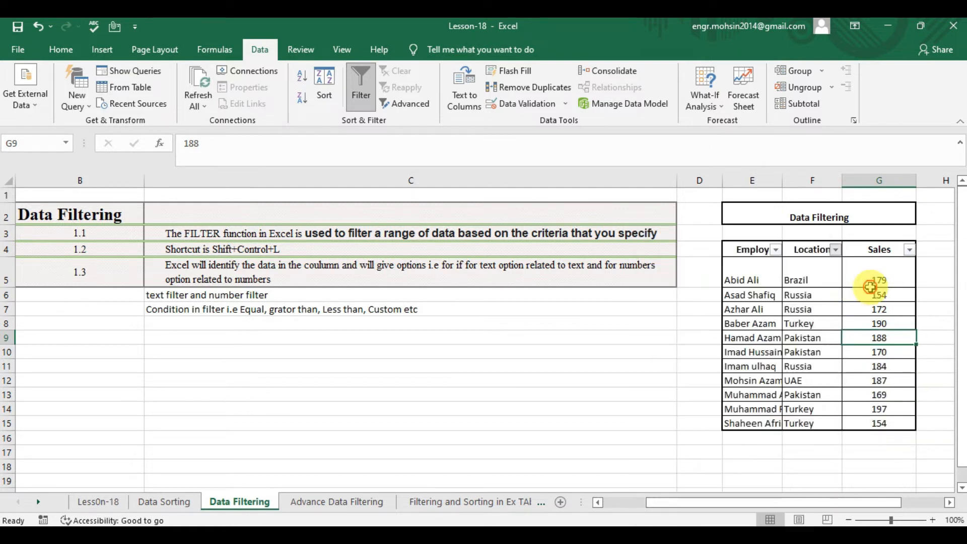
pyautogui.click(812, 308)
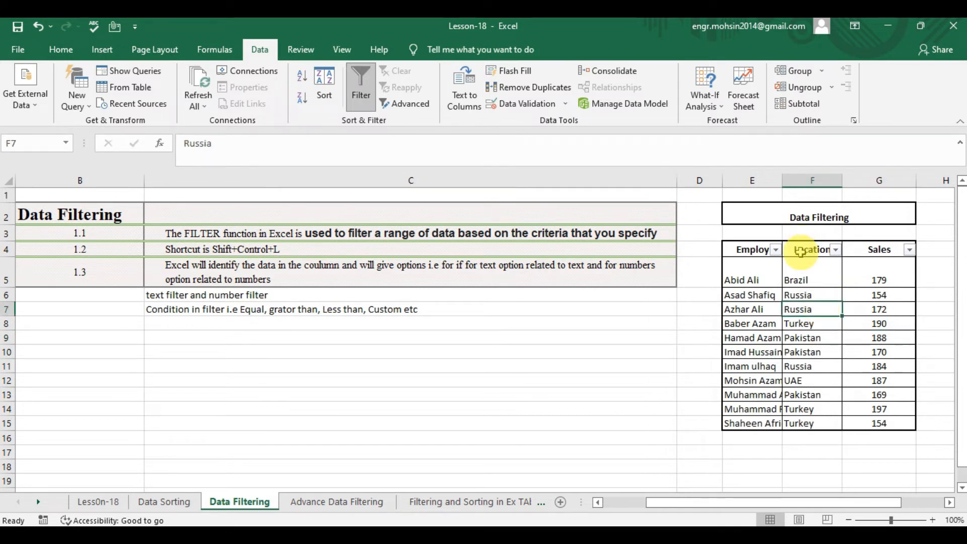
# - Filter the Employ column with an Equals text filter that matches the employee listed in row 8
pyautogui.click(775, 251)
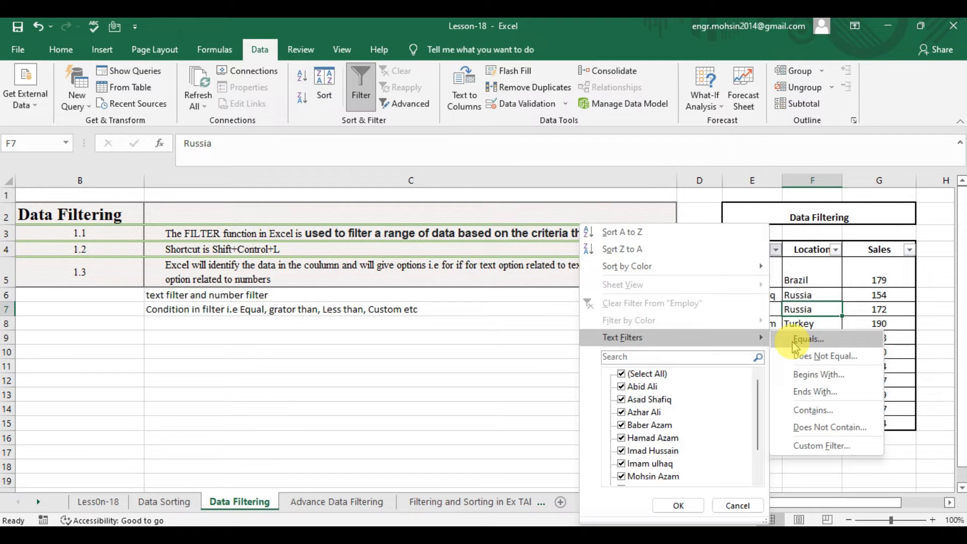
pyautogui.click(794, 340)
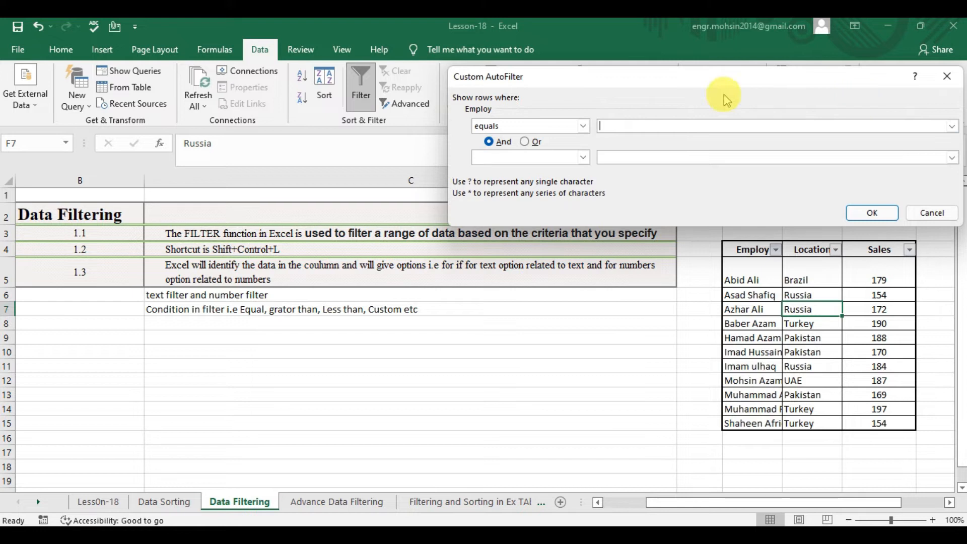
pyautogui.click(952, 128)
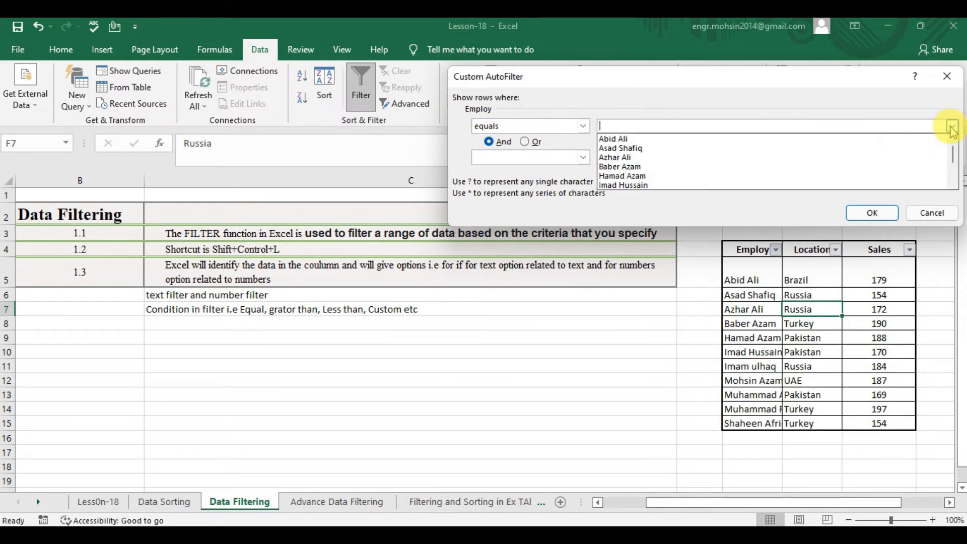
pyautogui.click(635, 166)
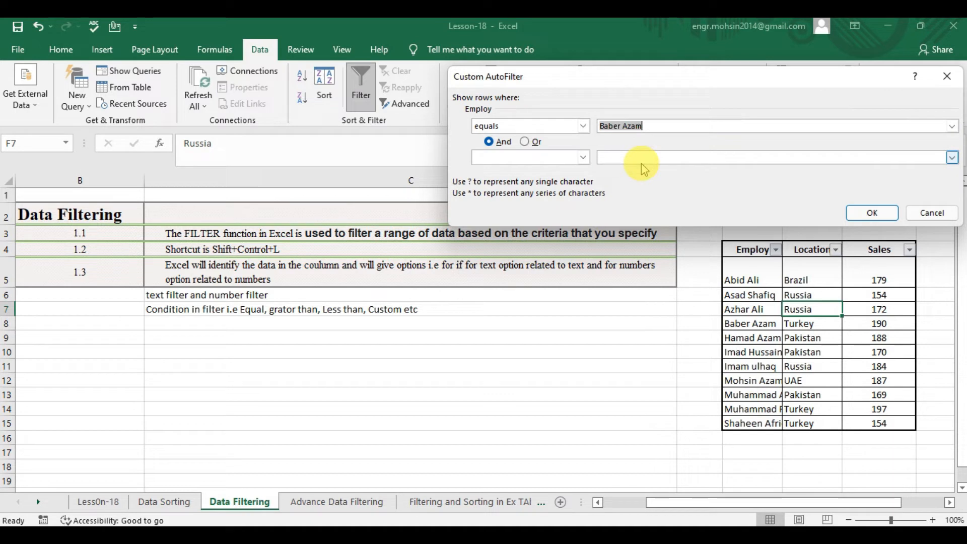
pyautogui.click(861, 217)
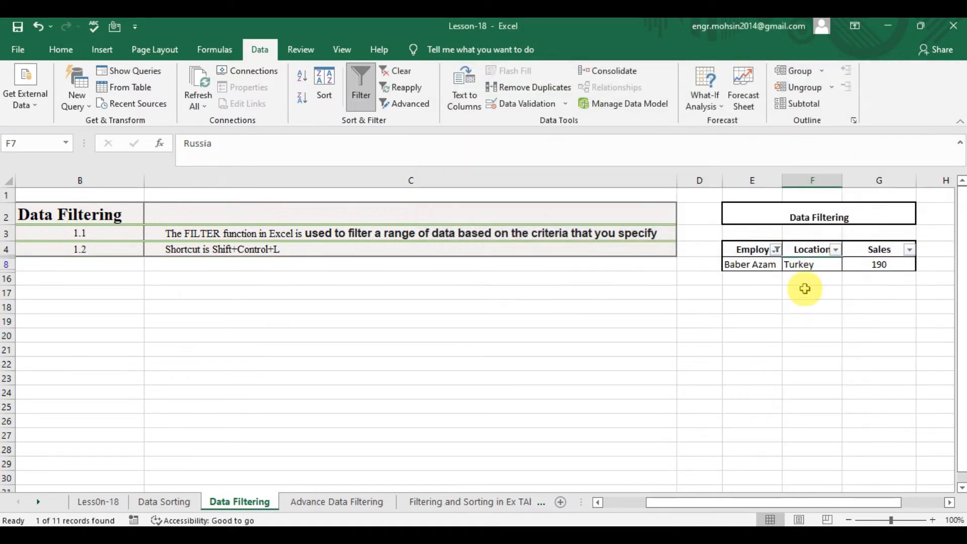
# - Check the name and location in the filtered row, and clear the Employ filter
pyautogui.click(807, 264)
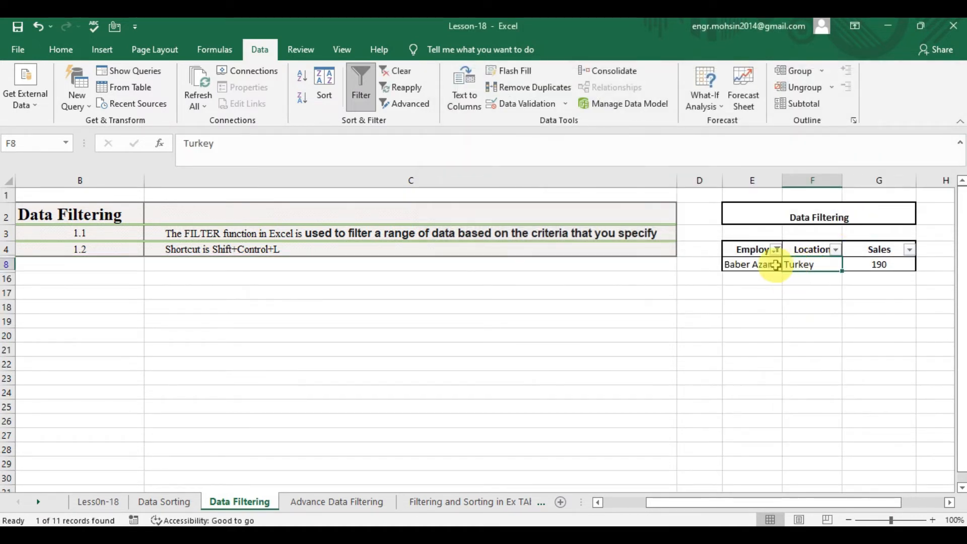
pyautogui.click(762, 263)
pyautogui.click(799, 266)
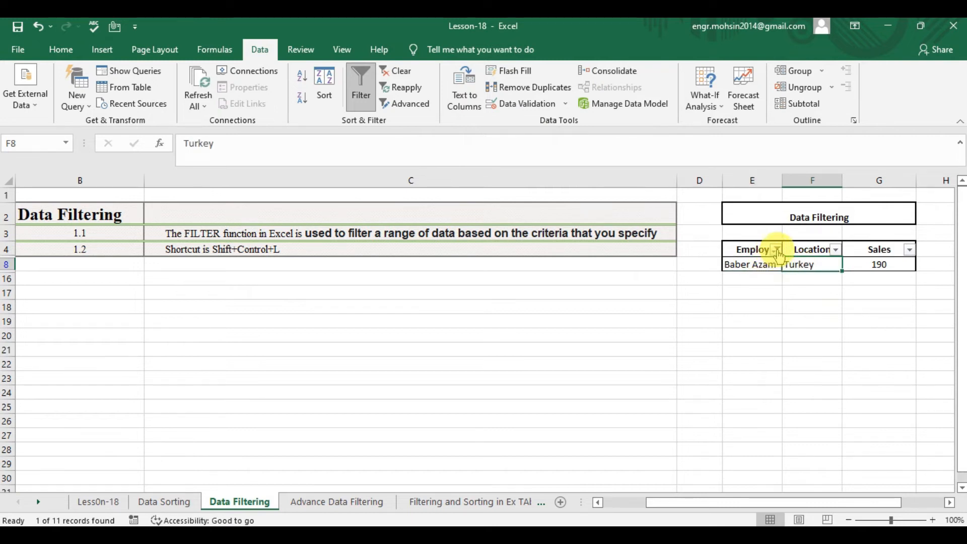
pyautogui.click(398, 76)
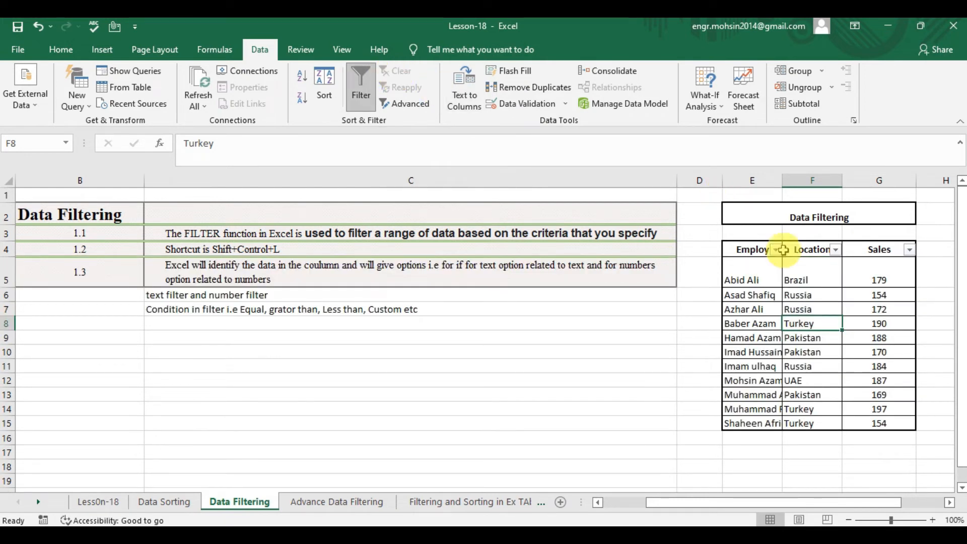
# - Filter the Location column with a text filter for rows that equal Brazil or equal Pakistan
pyautogui.click(835, 250)
pyautogui.moveTo(704, 340)
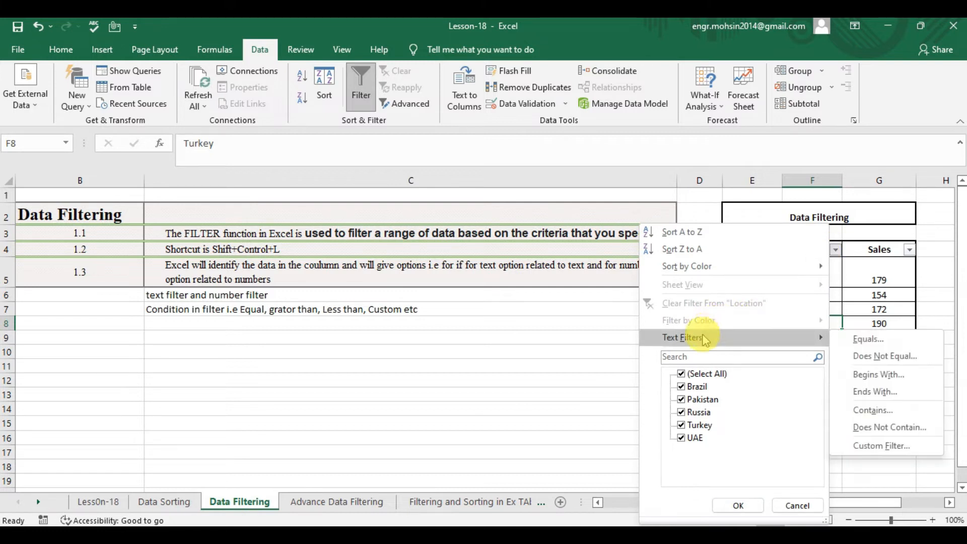
pyautogui.click(897, 342)
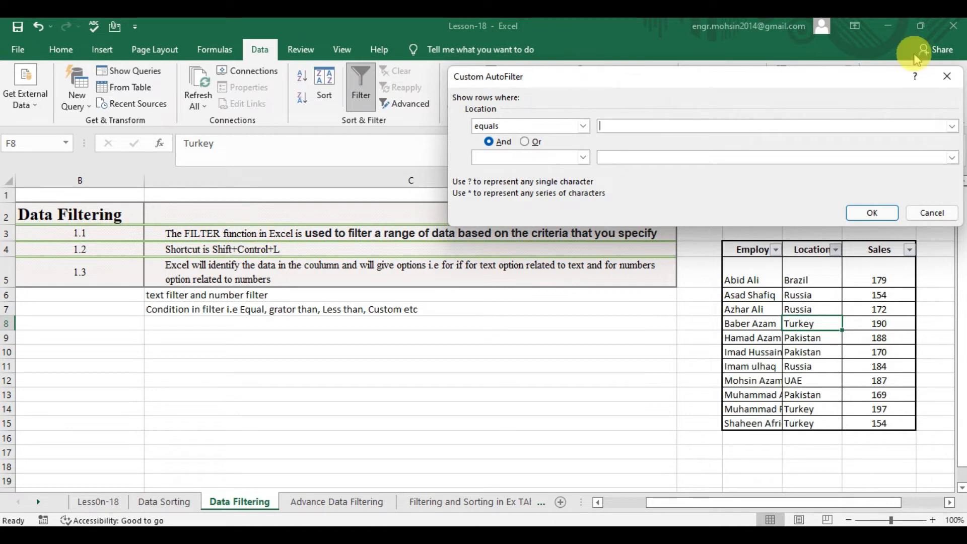
pyautogui.click(953, 126)
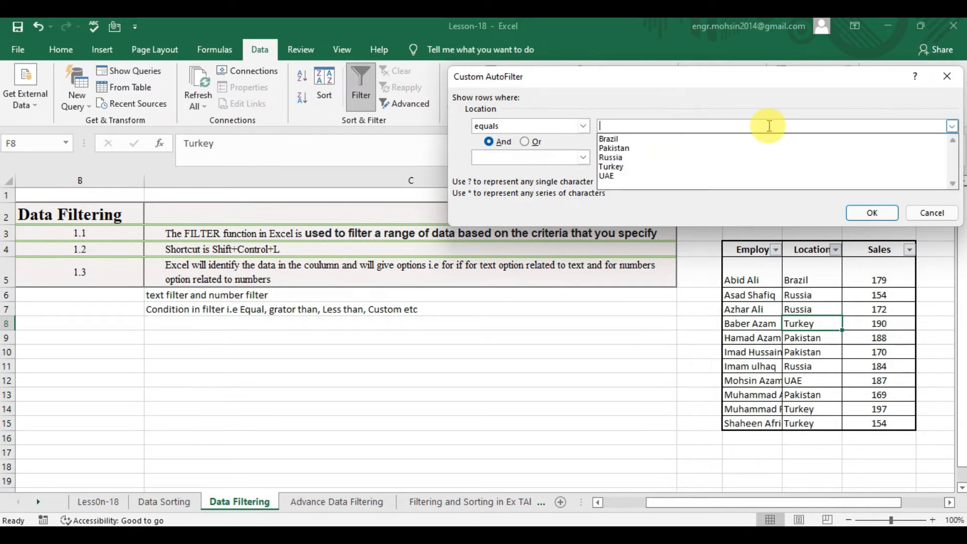
pyautogui.click(622, 140)
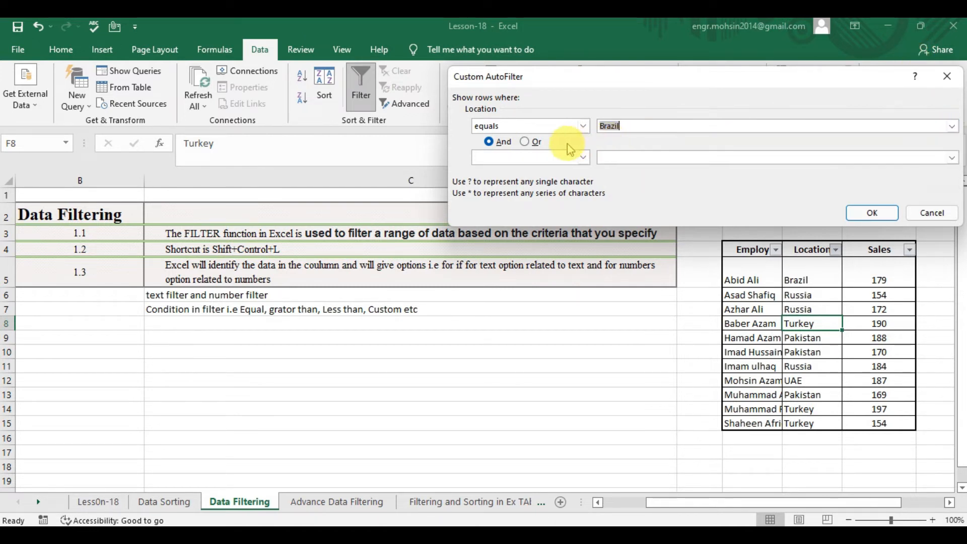
pyautogui.click(526, 142)
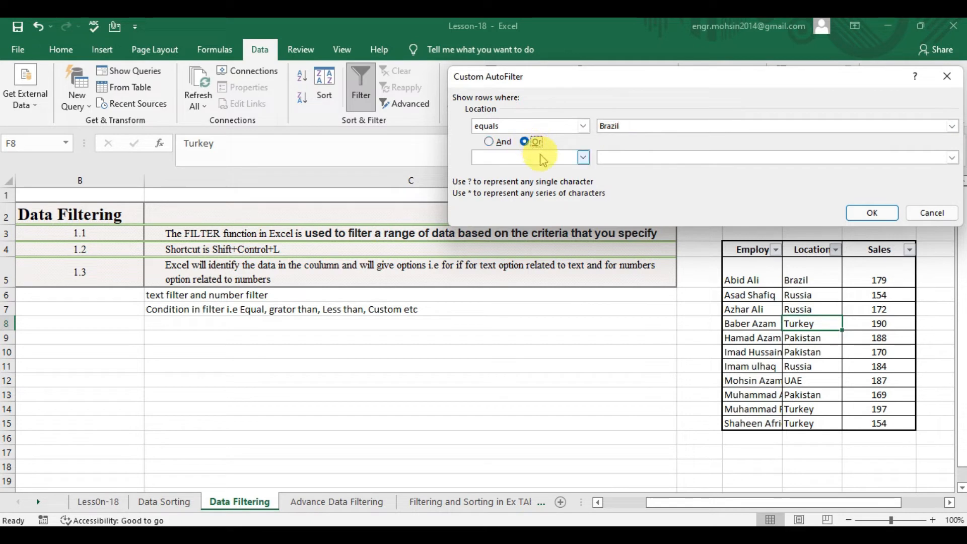
pyautogui.click(584, 158)
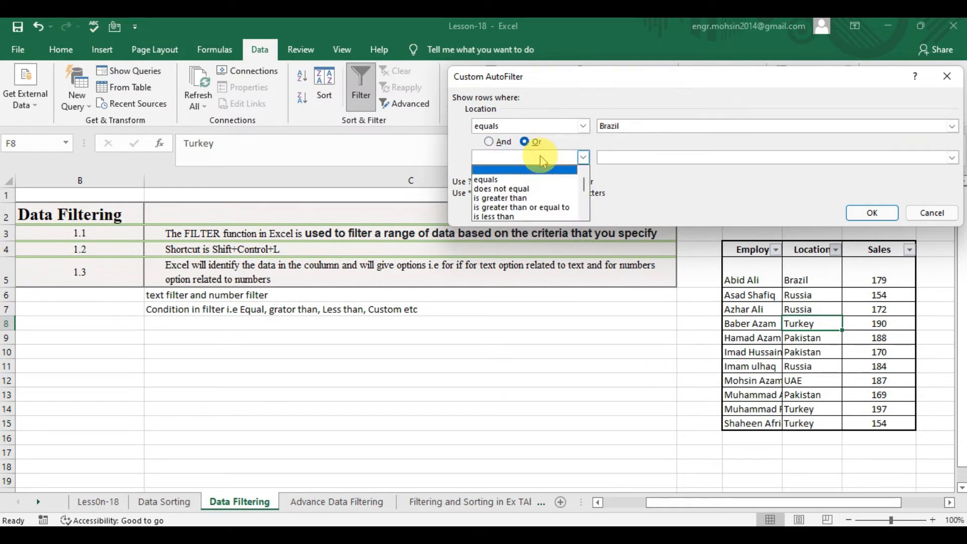
pyautogui.click(522, 180)
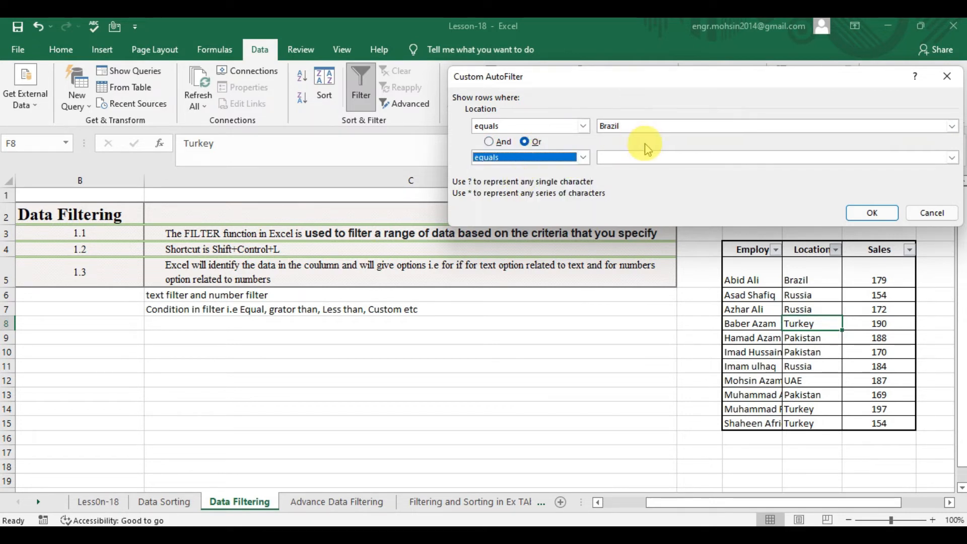
pyautogui.click(952, 158)
pyautogui.click(674, 177)
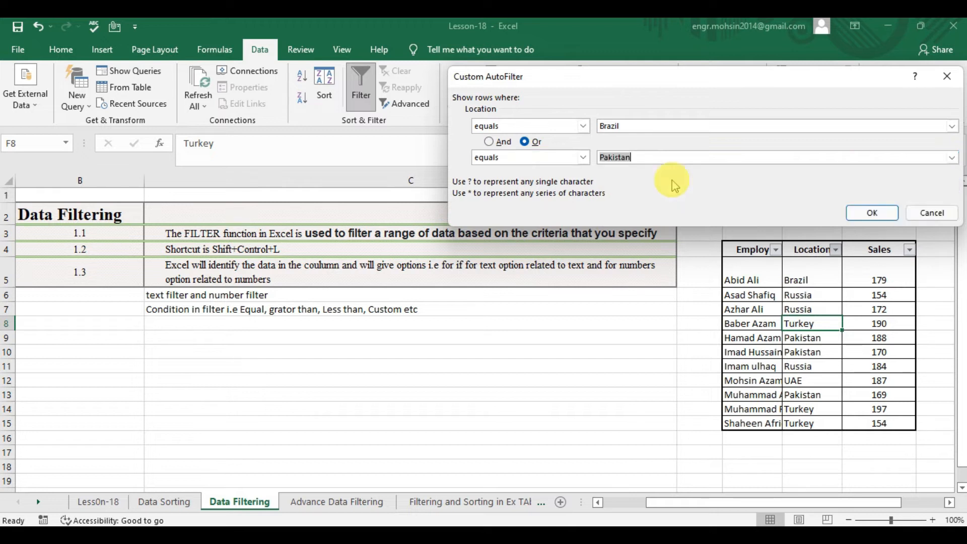
pyautogui.click(859, 213)
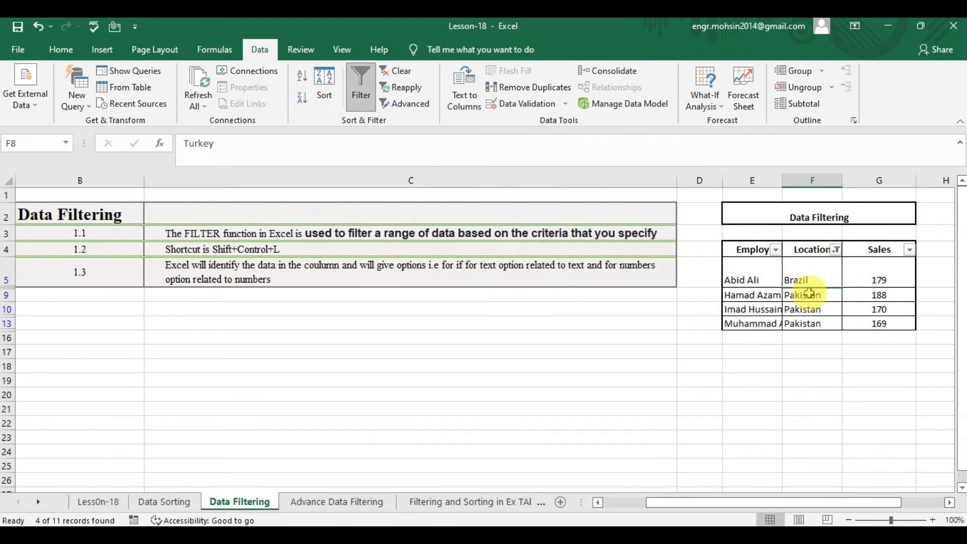
# - Go through the locations of the filtered rows and clear the Location filter
pyautogui.click(809, 304)
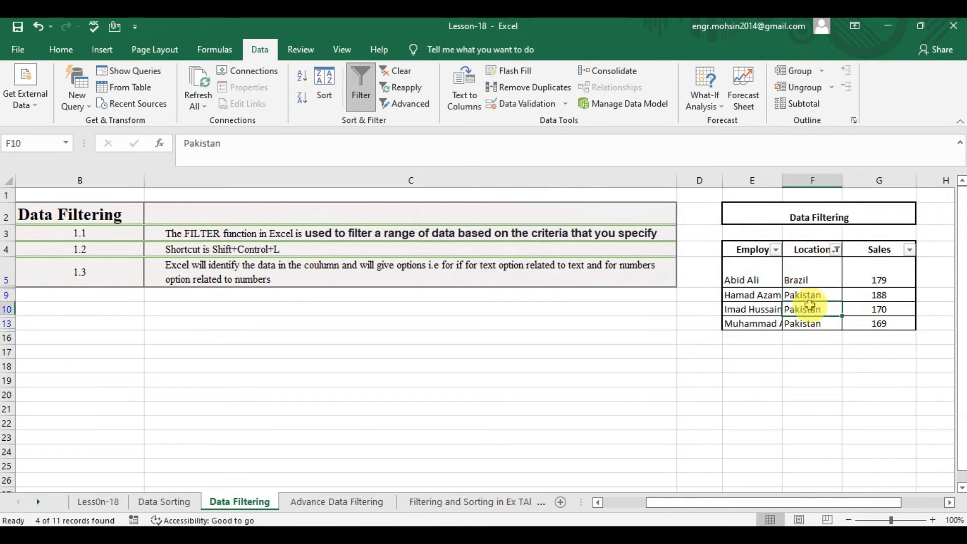
pyautogui.press('Up')
pyautogui.press('Up')
pyautogui.press('Up')
pyautogui.press('Down')
pyautogui.press('Down')
pyautogui.press('Down')
pyautogui.press('Down')
pyautogui.press('Up')
pyautogui.press('Up')
pyautogui.press('Up')
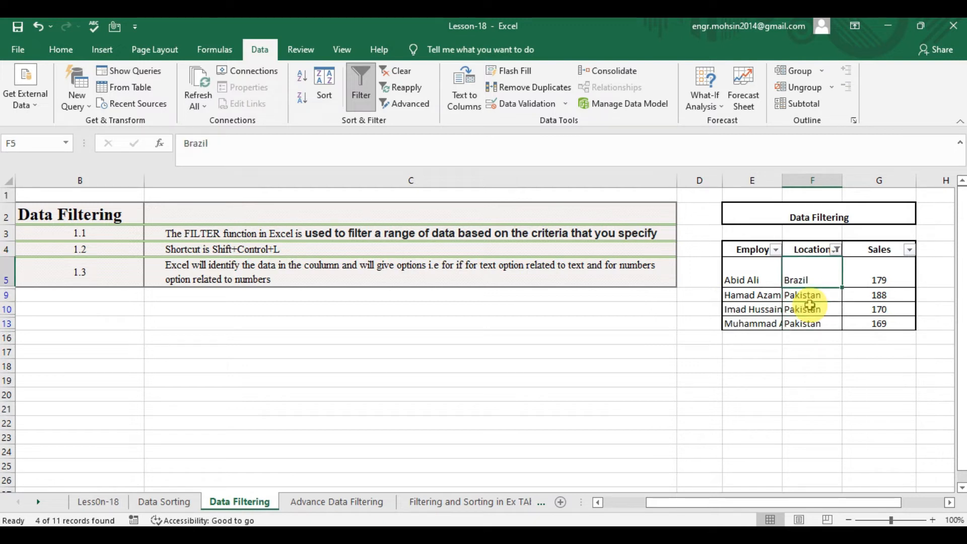
pyautogui.click(398, 76)
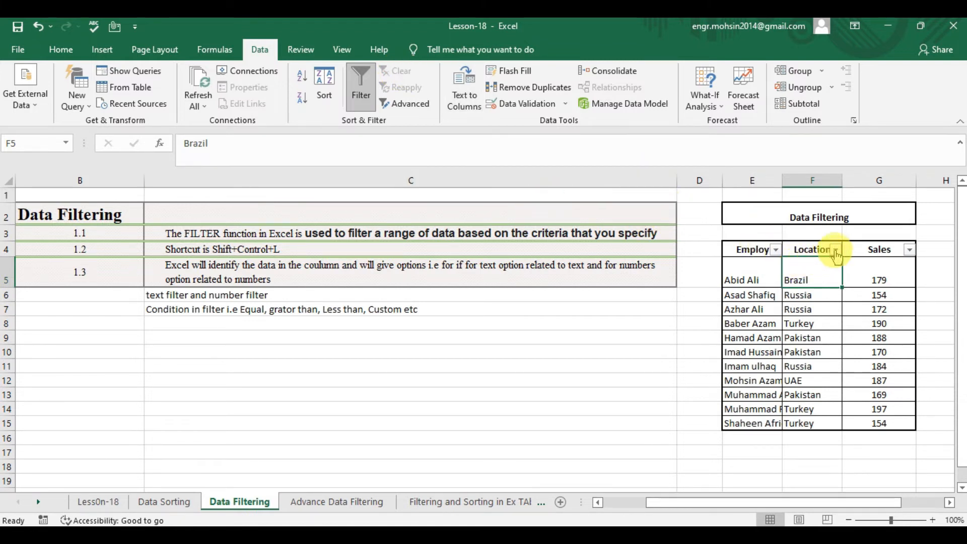
# - Filter the Sales column with a Greater Than number filter and check the sales values still listed
pyautogui.click(910, 249)
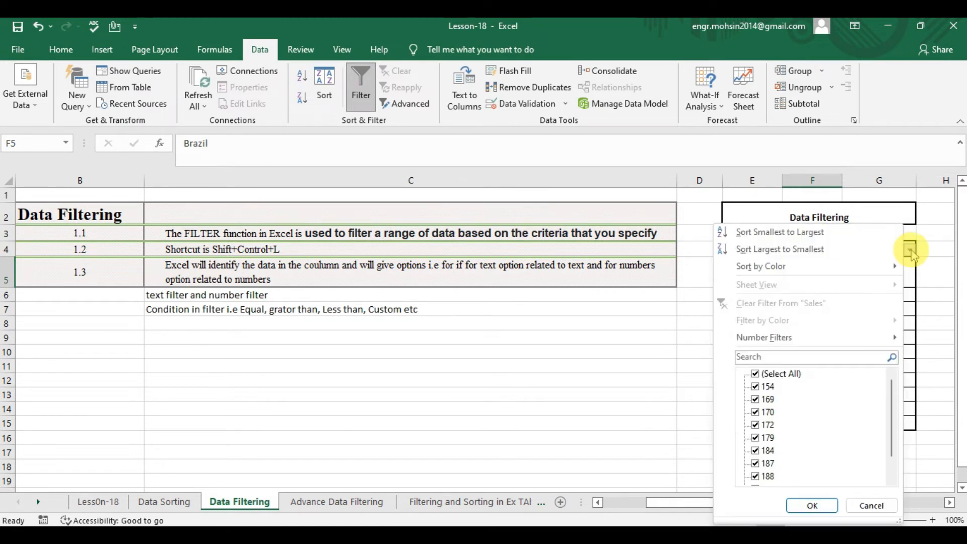
pyautogui.moveTo(768, 346)
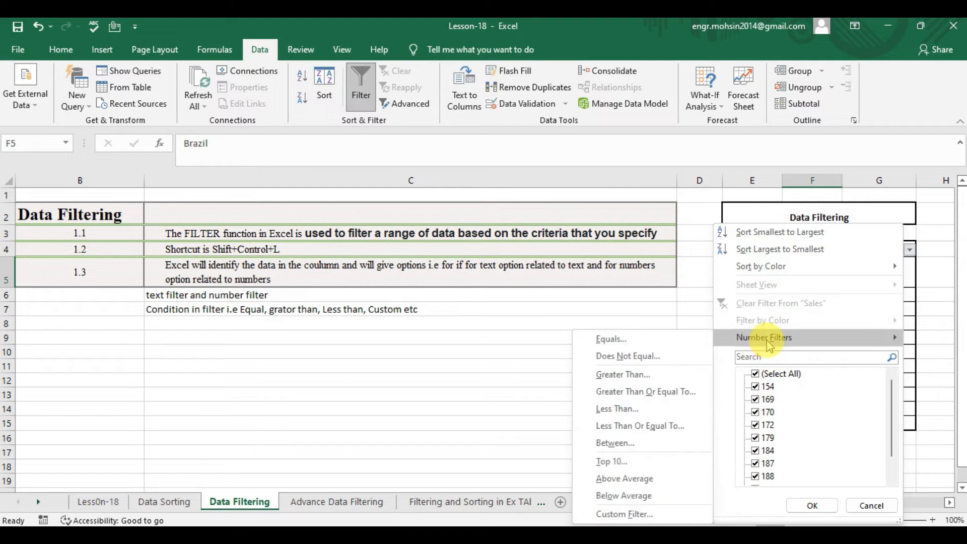
pyautogui.click(623, 376)
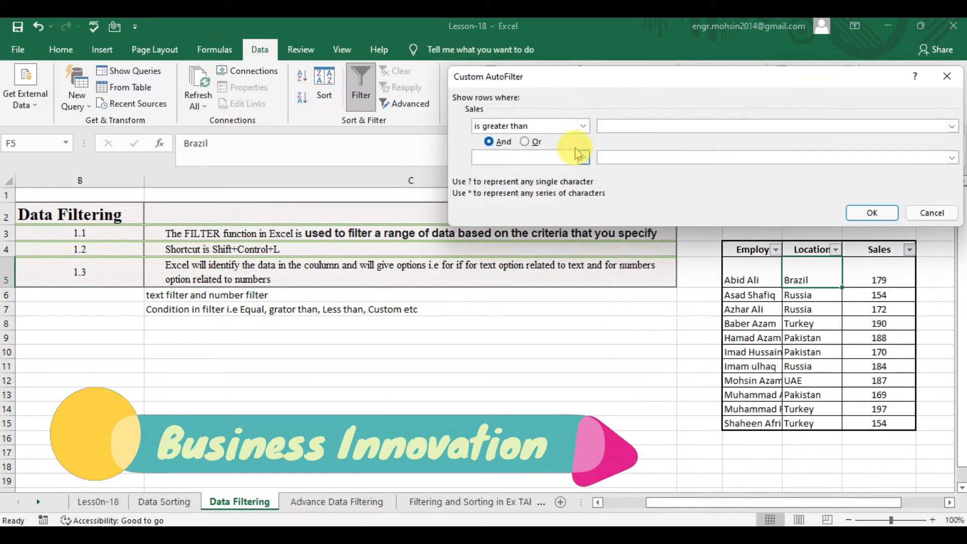
pyautogui.click(952, 126)
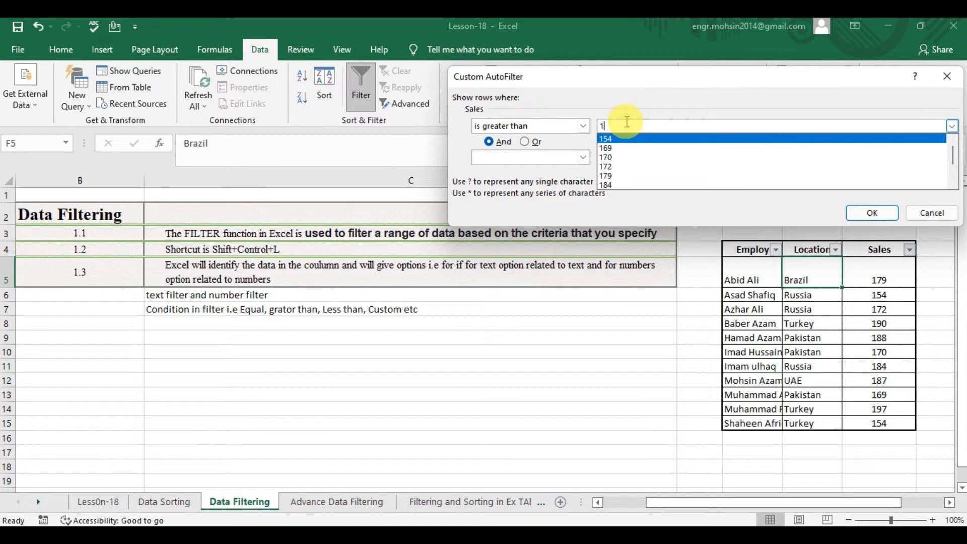
pyautogui.click(884, 215)
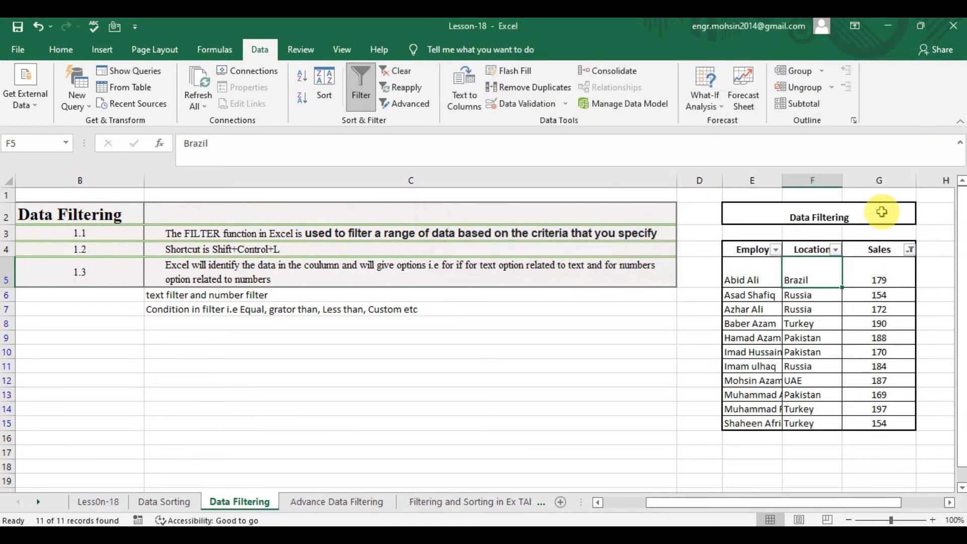
pyautogui.click(882, 323)
pyautogui.click(885, 379)
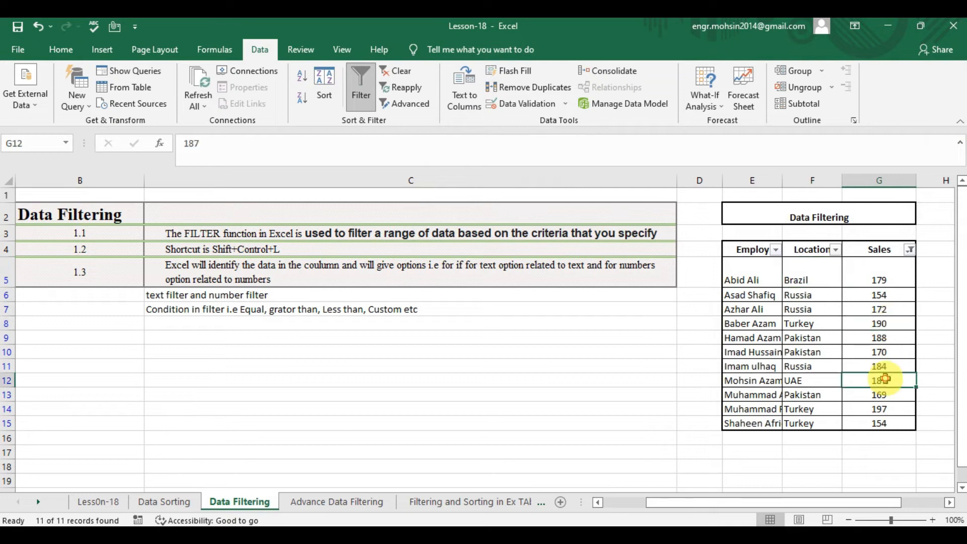
pyautogui.click(881, 410)
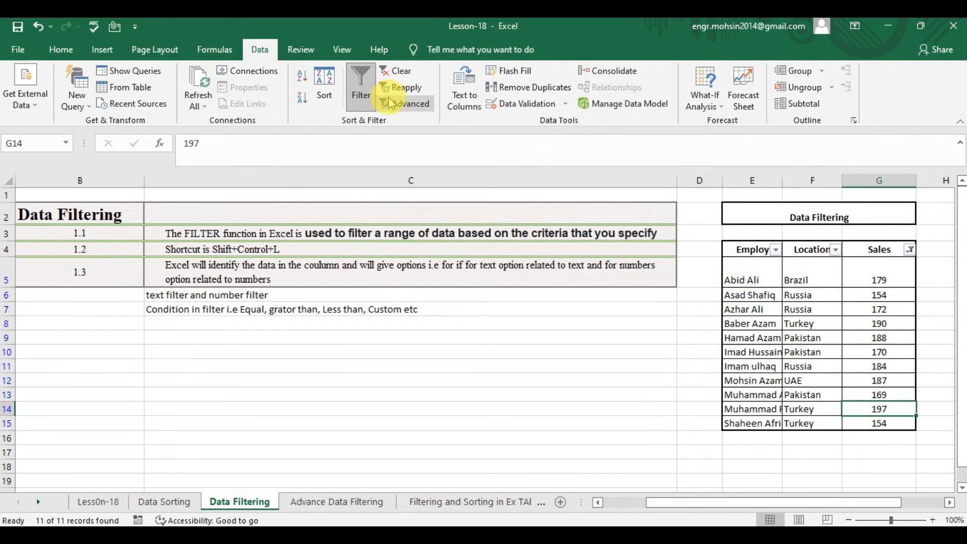
# - Reopen the Sales column's Greater Than filter and apply it with a higher threshold
pyautogui.click(907, 251)
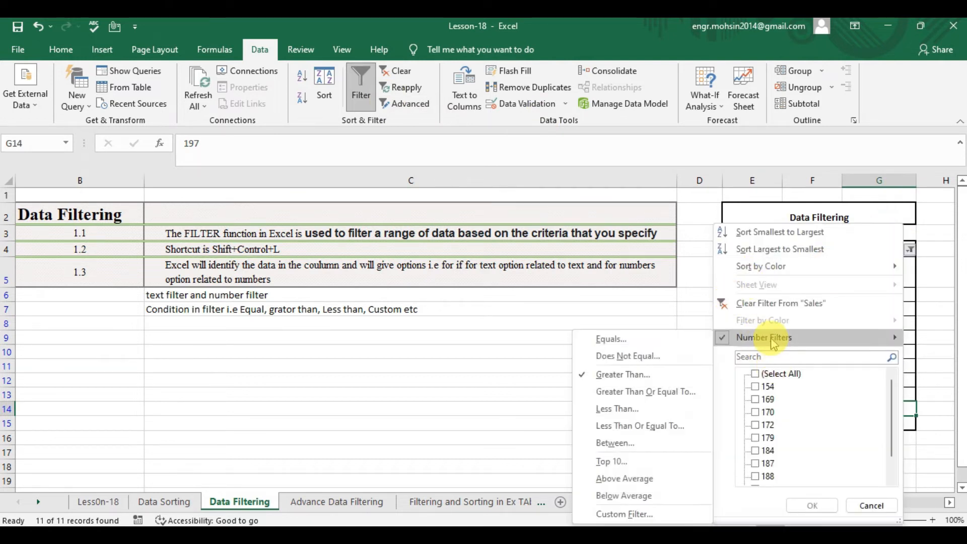
pyautogui.click(641, 377)
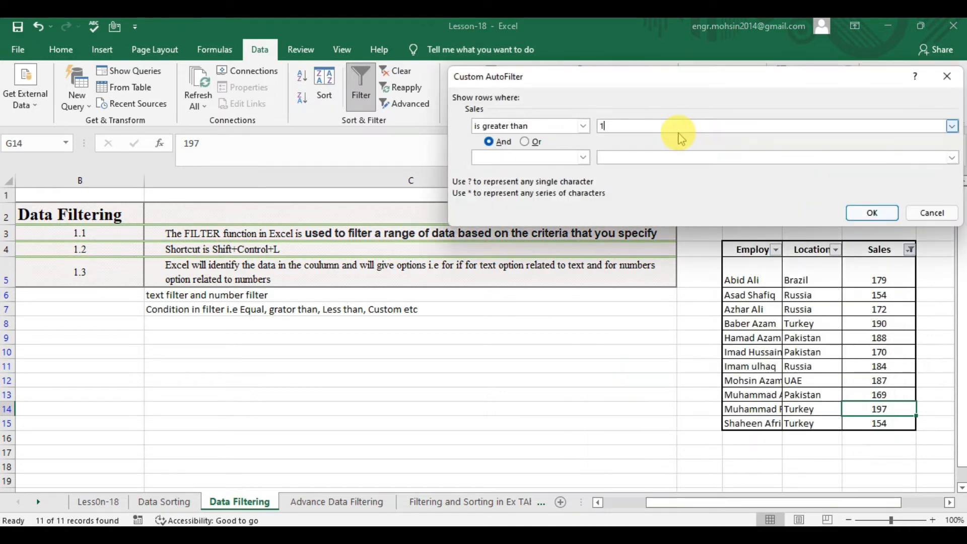
pyautogui.press('Return')
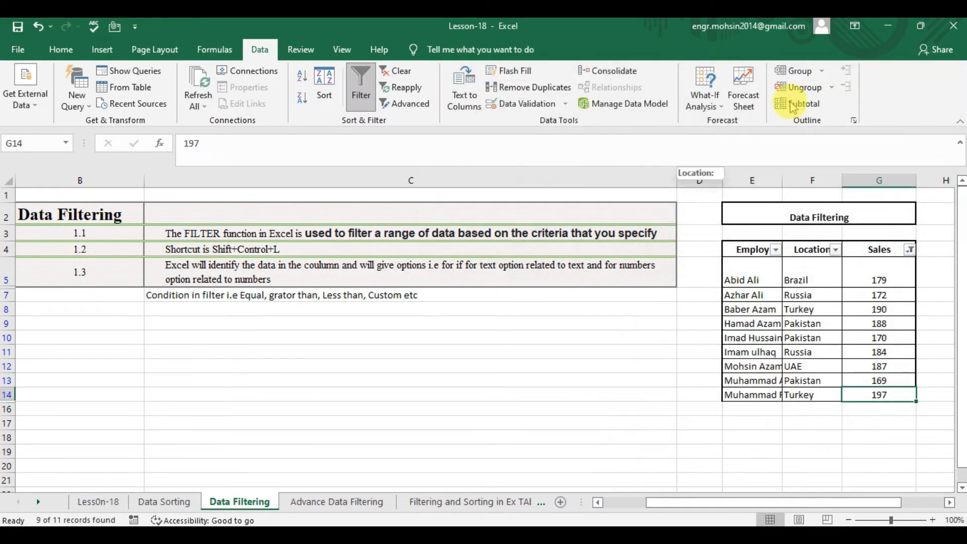
# - Look over the filtered sales rows, and clear the Sales filter, returning to the first employee's name cell
pyautogui.click(891, 297)
pyautogui.click(877, 336)
pyautogui.click(885, 383)
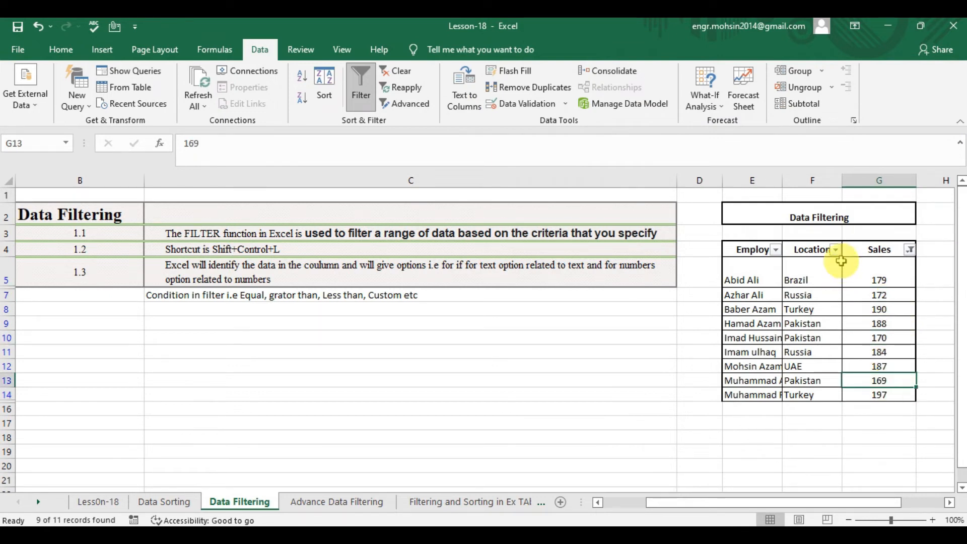
pyautogui.click(875, 266)
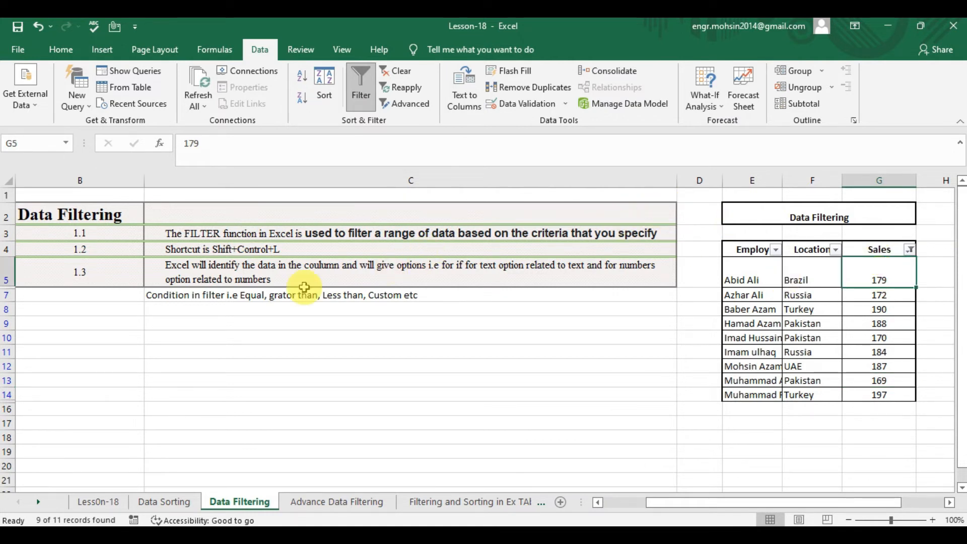
pyautogui.click(836, 308)
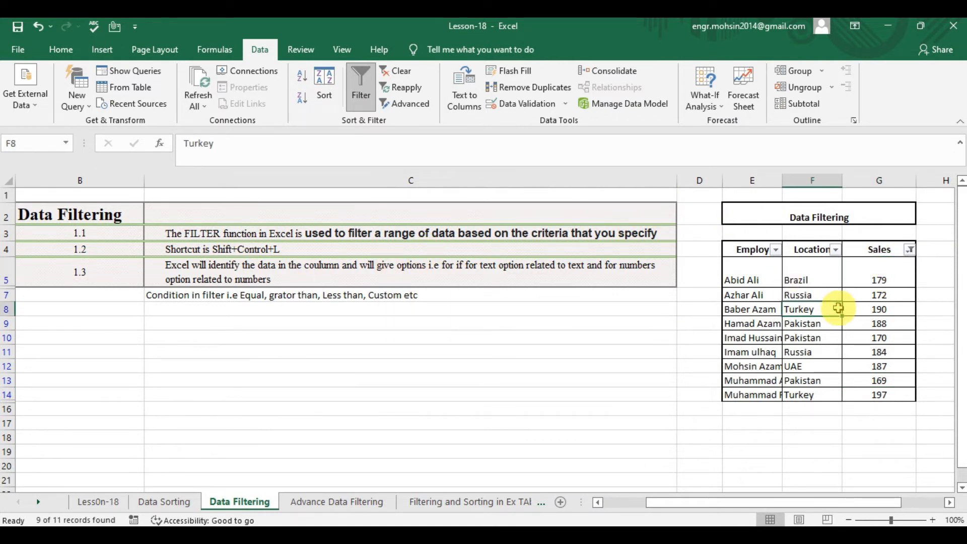
pyautogui.click(395, 70)
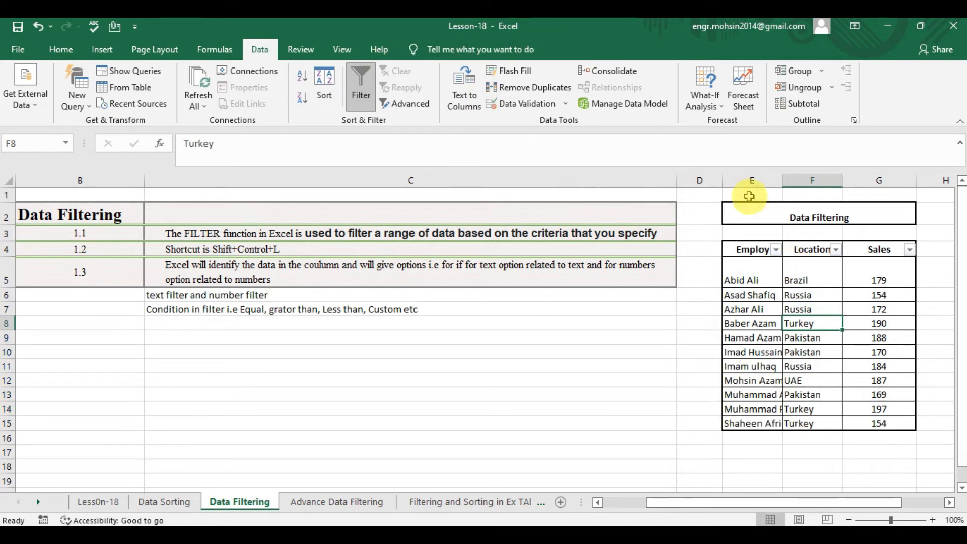
pyautogui.click(751, 280)
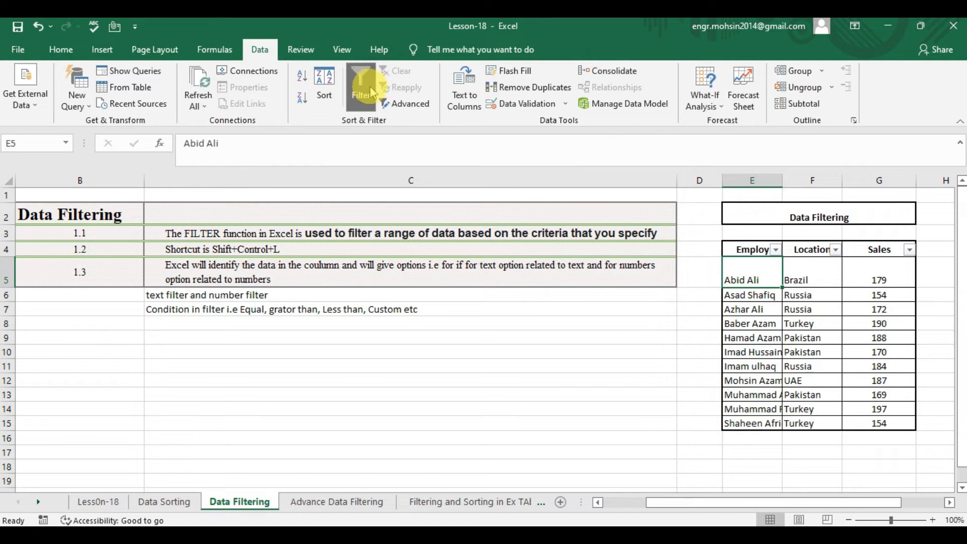
# - Apply a custom text filter to the Employ column with the condition contains *a*
pyautogui.click(775, 249)
pyautogui.moveTo(676, 338)
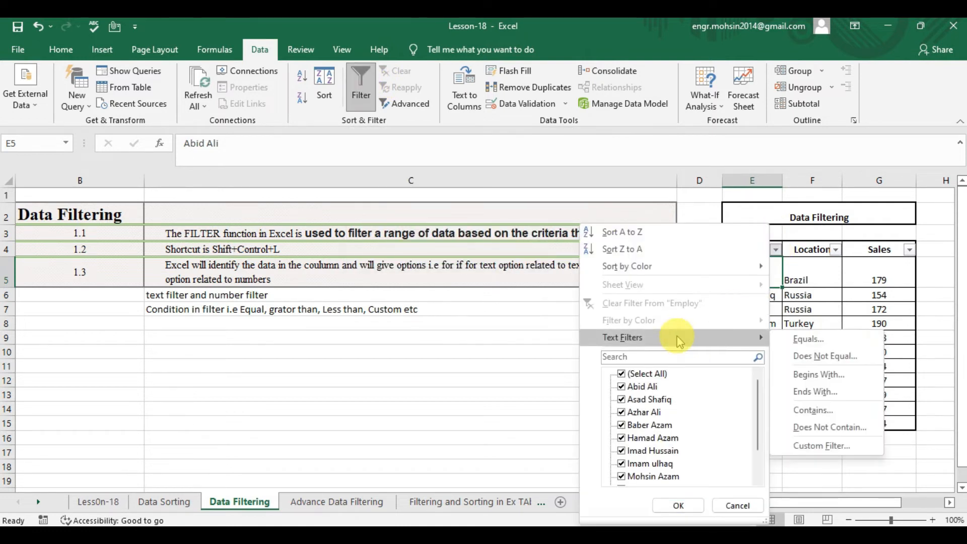
pyautogui.click(821, 446)
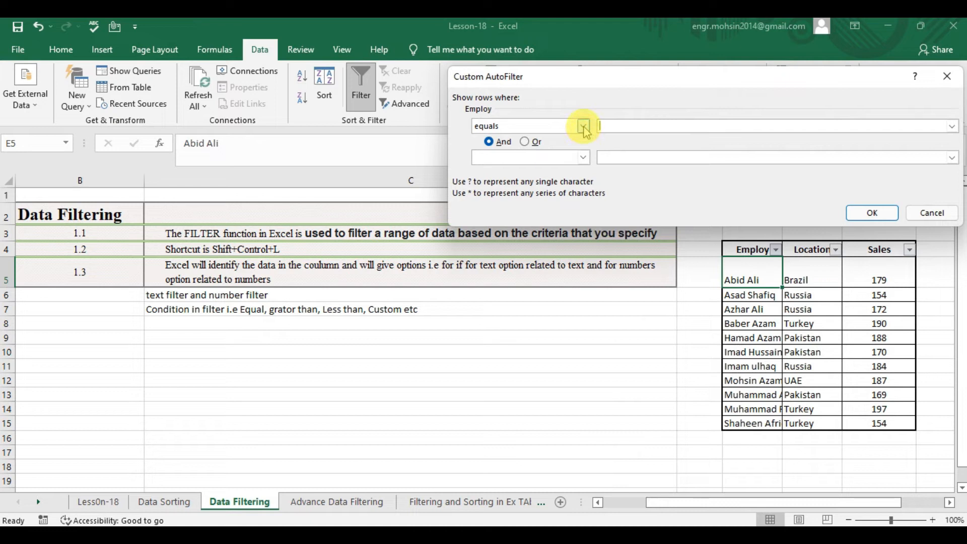
pyautogui.click(583, 128)
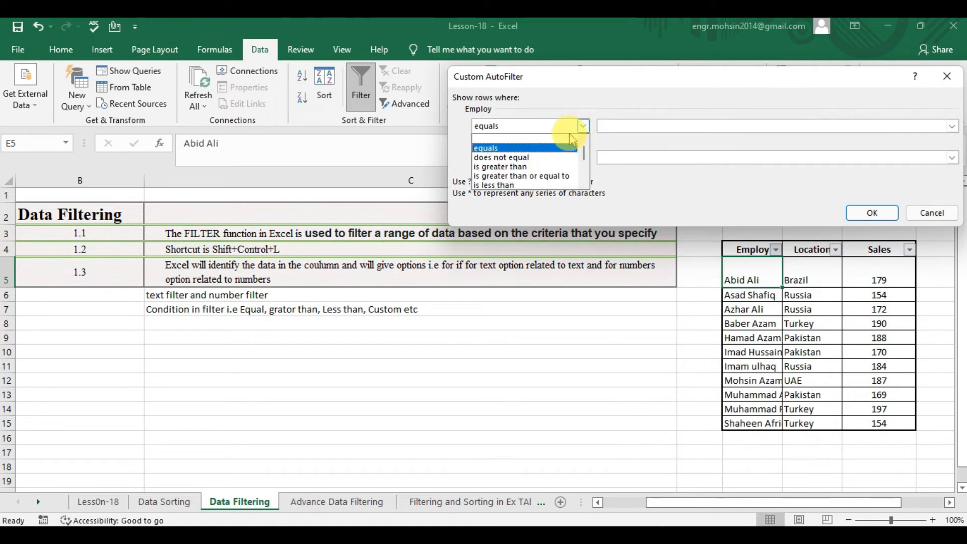
pyautogui.press('Down')
pyautogui.press('Down')
pyautogui.press('Down')
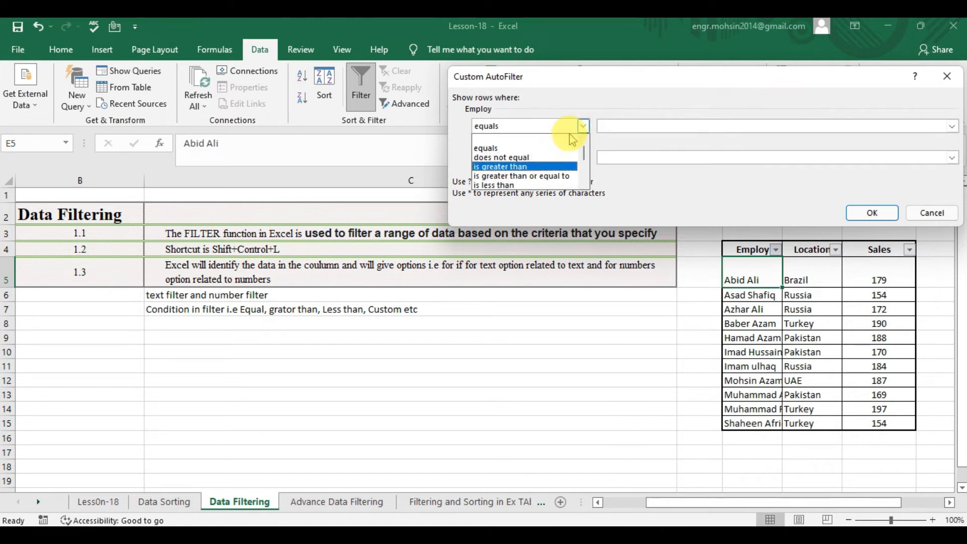
pyautogui.press('Down')
pyautogui.press('Down')
pyautogui.press('Down')
pyautogui.press('Down')
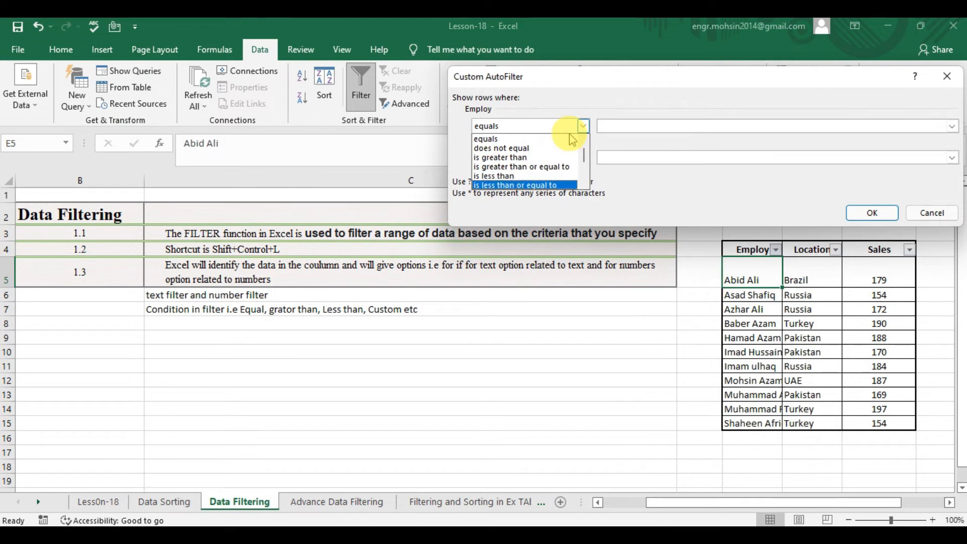
pyautogui.press('Down')
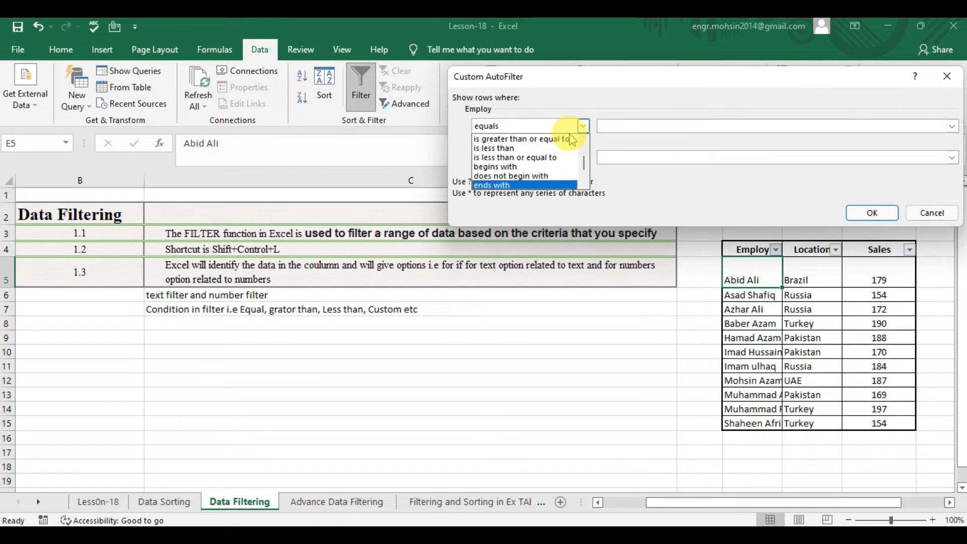
pyautogui.press('Down')
pyautogui.press('Down')
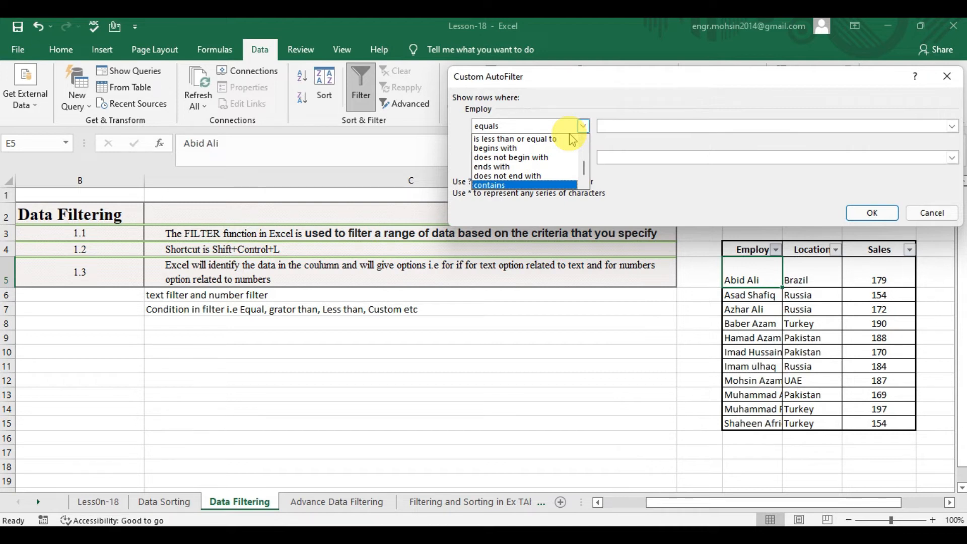
pyautogui.press('Return')
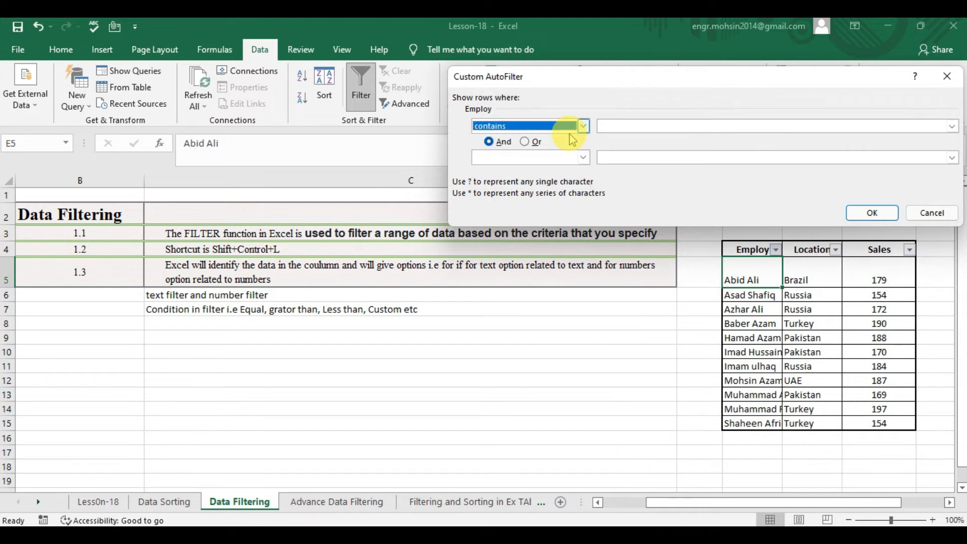
pyautogui.click(625, 126)
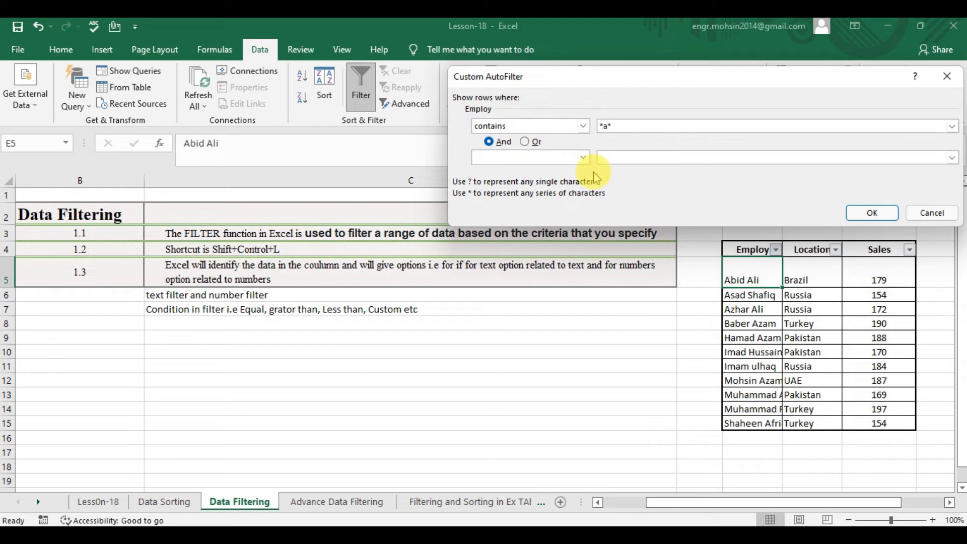
pyautogui.click(872, 214)
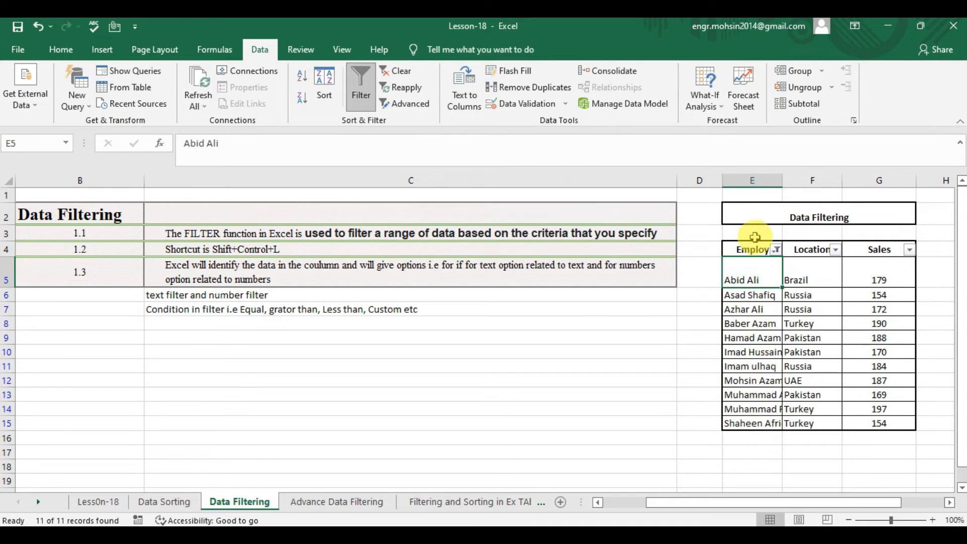
# - Reopen the Employ column's Contains filter, change its criterion to *as* and apply it
pyautogui.click(777, 250)
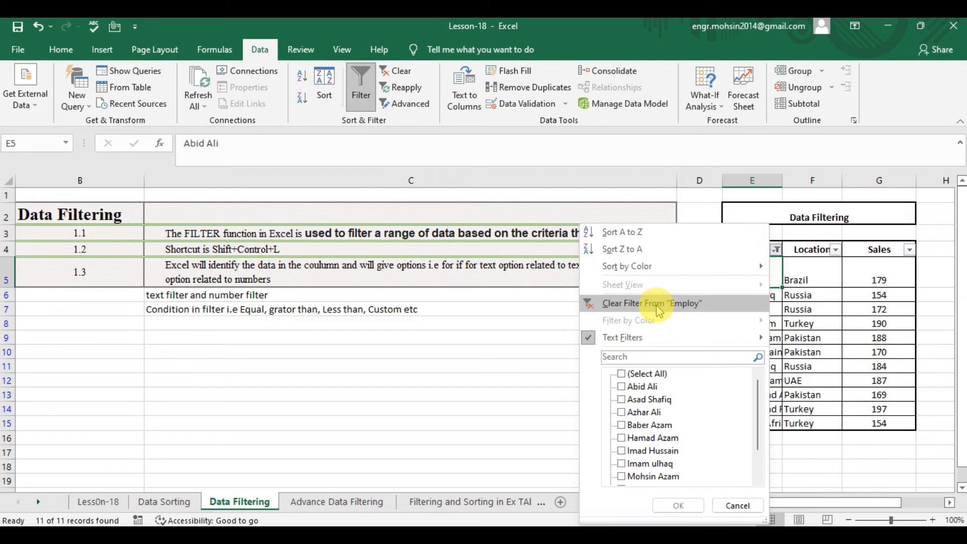
pyautogui.moveTo(642, 337)
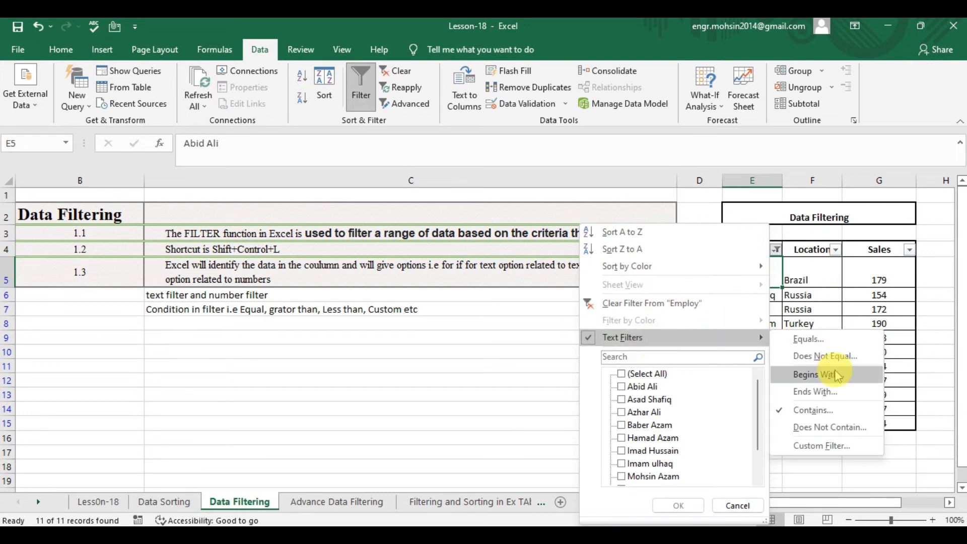
pyautogui.click(814, 411)
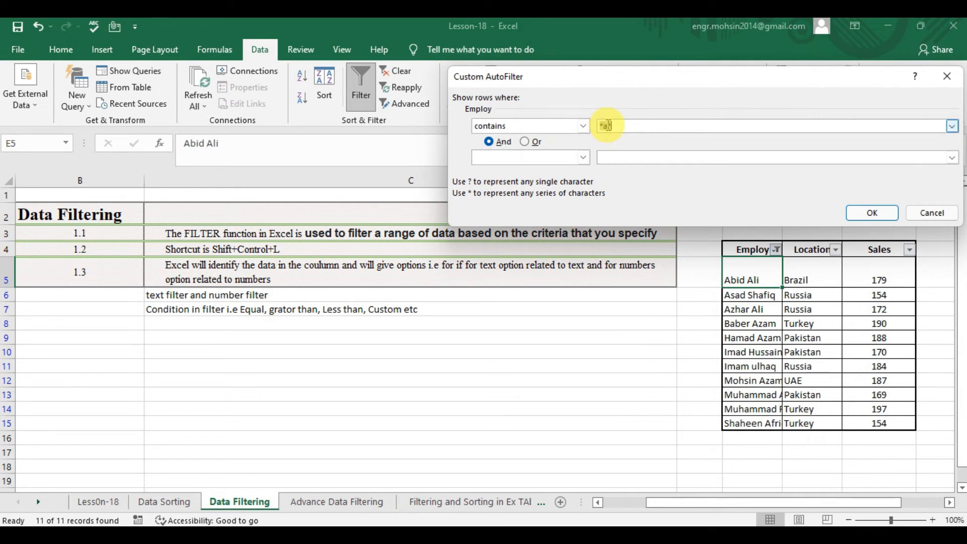
pyautogui.write('s*')
pyautogui.click(862, 214)
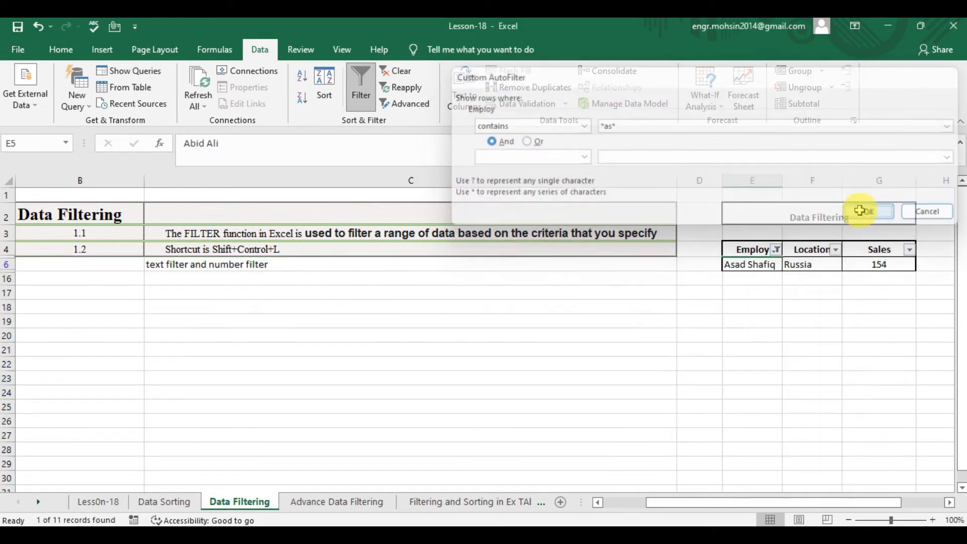
pyautogui.click(772, 266)
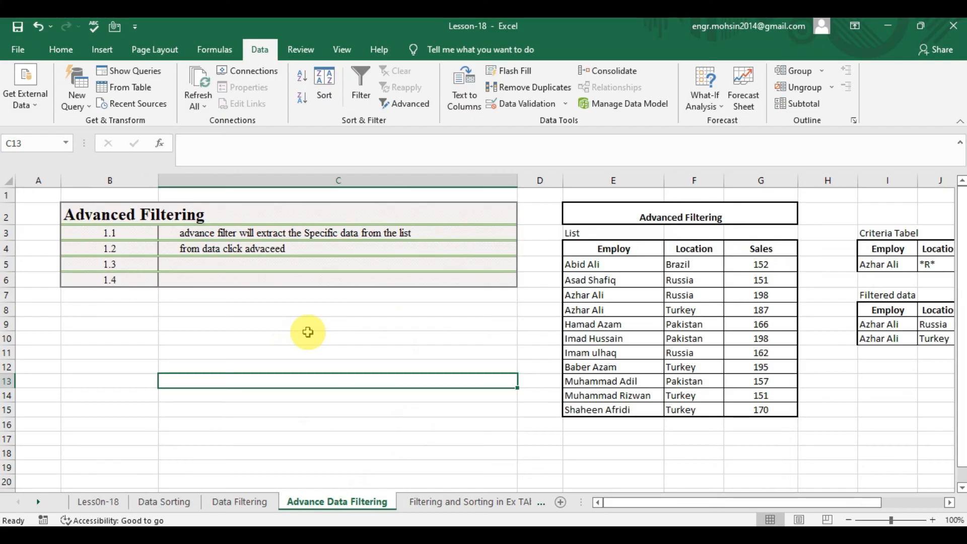
# - Go through the Advanced Filtering notes and the employee list on the Advance Data Filtering sheet, across to the criteria and filtered data tables
pyautogui.click(290, 233)
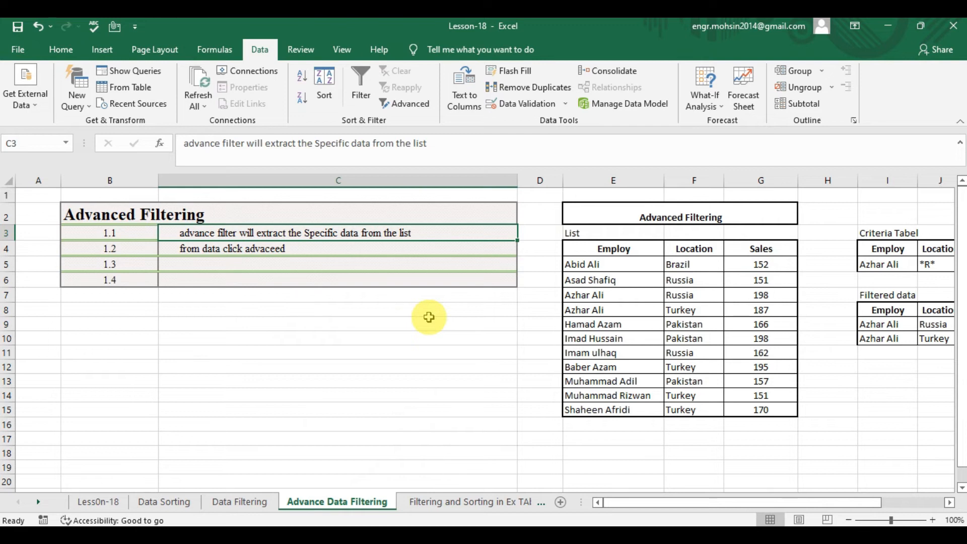
pyautogui.click(652, 271)
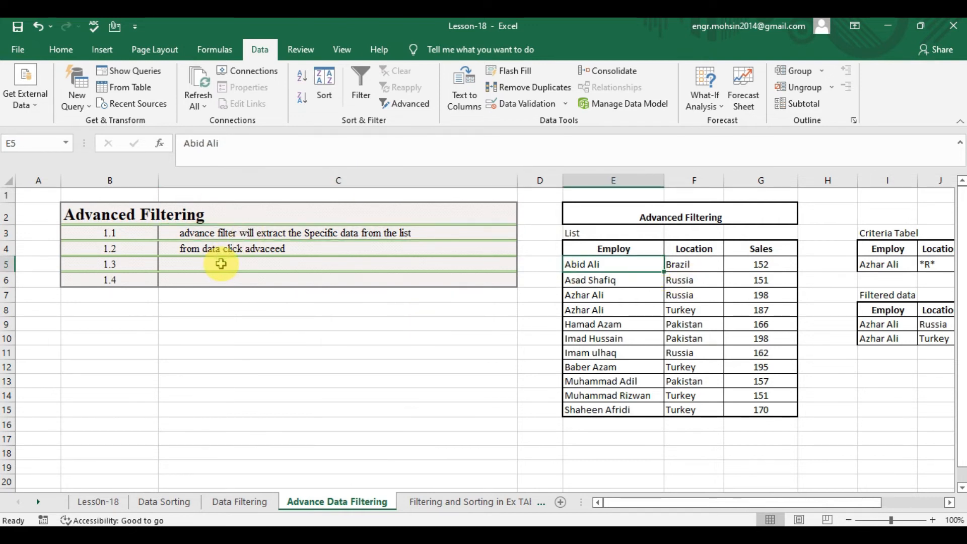
pyautogui.click(251, 252)
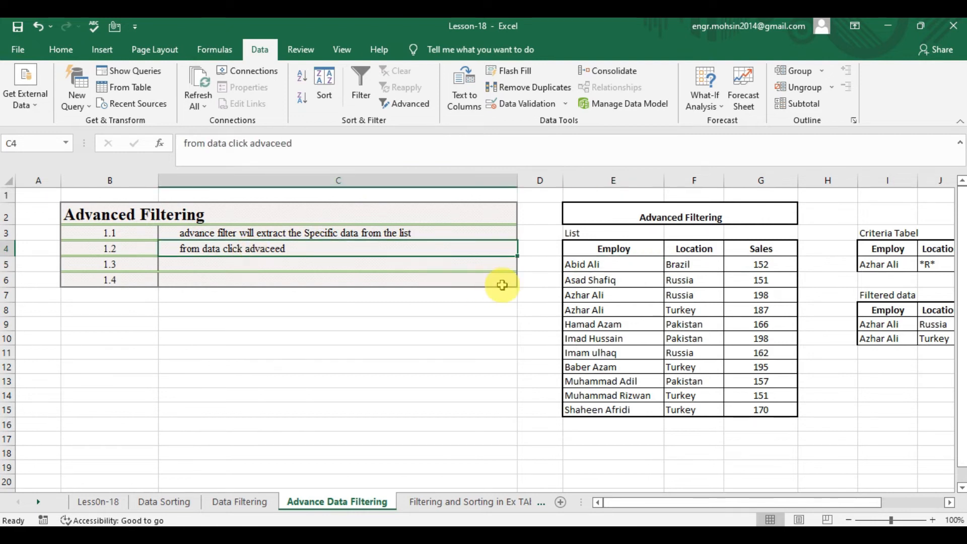
pyautogui.click(665, 297)
pyautogui.press('Left')
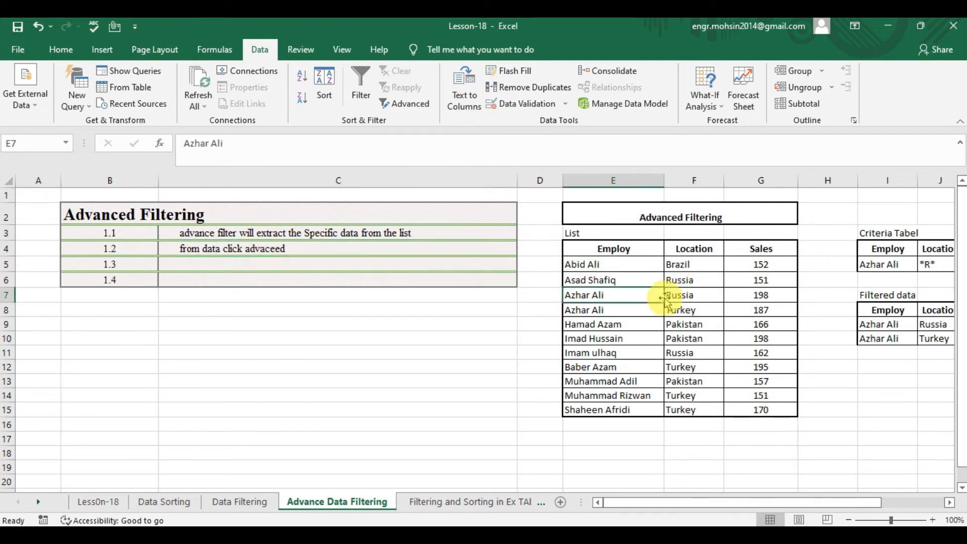
pyautogui.press('Right')
pyautogui.press('Right')
pyautogui.press('Right')
pyautogui.press('Right')
pyautogui.press('Right')
pyautogui.press('Right')
pyautogui.press('Right')
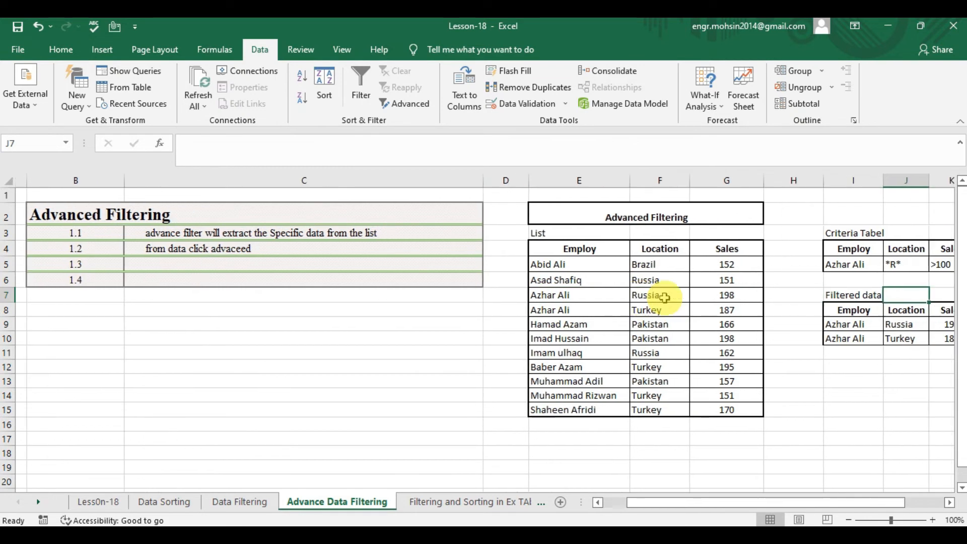
# - Clear all contents and formatting from the old criteria table in I4:K5, keeping its title
pyautogui.press('Left')
pyautogui.press('Left')
pyautogui.press('Up')
pyautogui.press('Up')
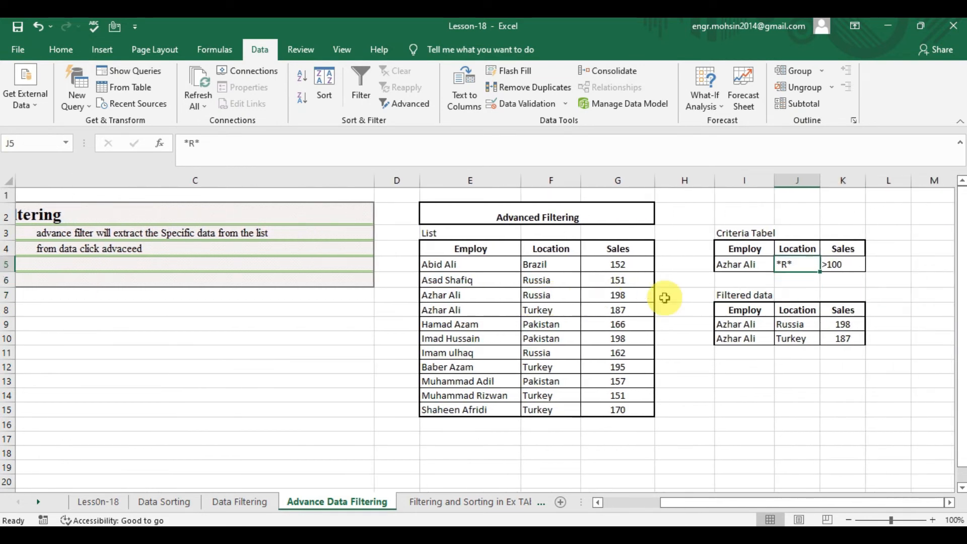
pyautogui.press('Left')
pyautogui.press('Up')
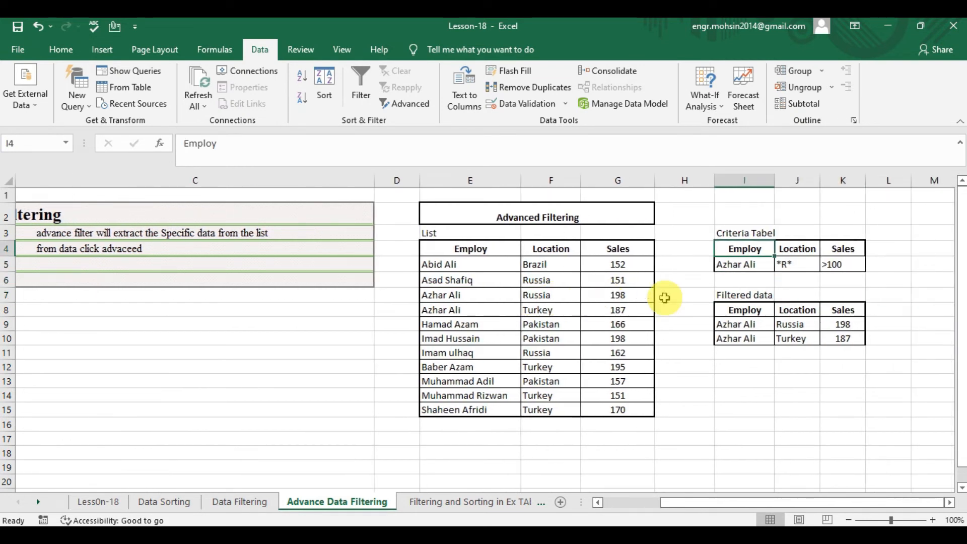
pyautogui.hotkey('shift', 'Down')
pyautogui.hotkey('shift', 'Right')
pyautogui.hotkey('shift', 'Right')
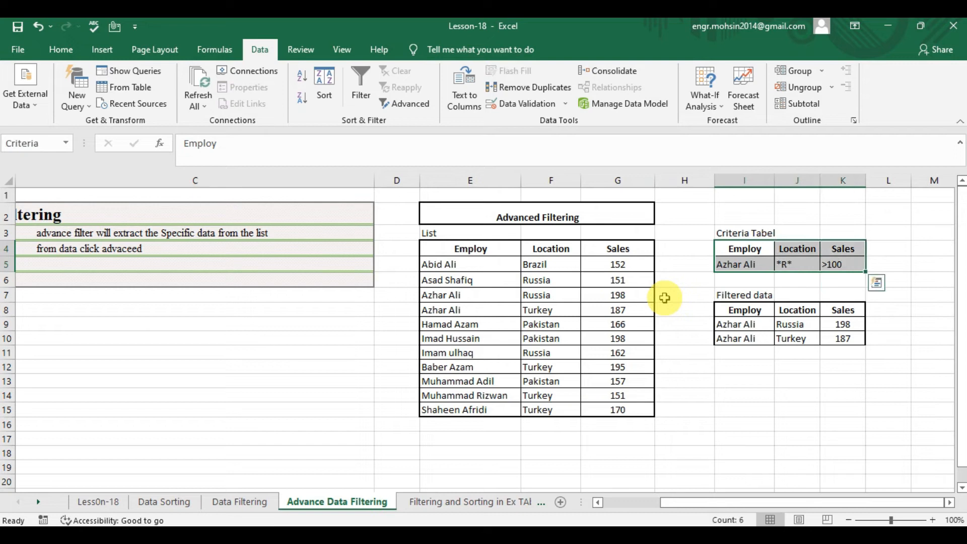
pyautogui.press('alt')
pyautogui.press('h')
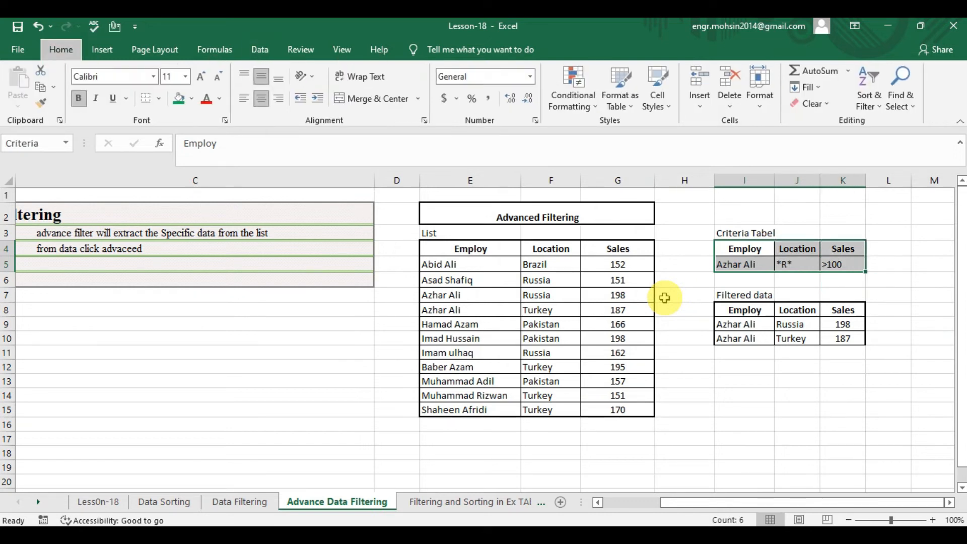
pyautogui.press('e')
pyautogui.press('a')
# - Clear all contents and formatting from the old filtered data table in I8:K10
pyautogui.press('Down')
pyautogui.press('Down')
pyautogui.press('Down')
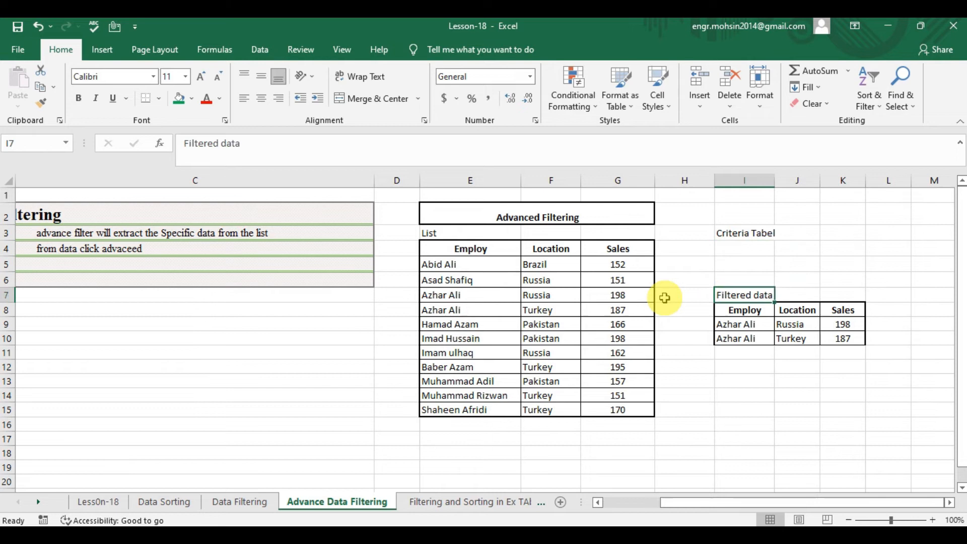
pyautogui.press('Down')
pyautogui.hotkey('shift', 'Right')
pyautogui.hotkey('shift', 'Right')
pyautogui.hotkey('shift', 'Down')
pyautogui.hotkey('shift', 'Down')
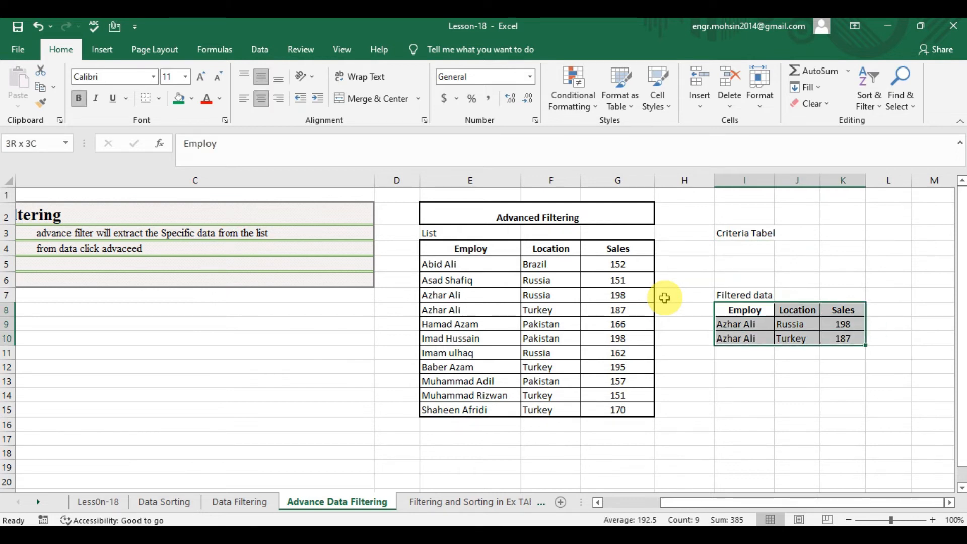
pyautogui.press('alt')
pyautogui.press('h')
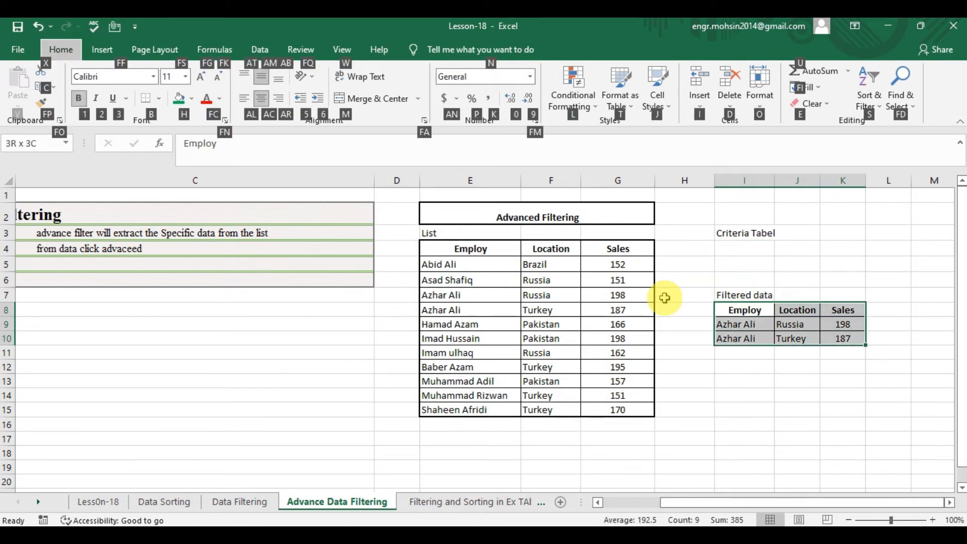
pyautogui.press('e')
pyautogui.press('a')
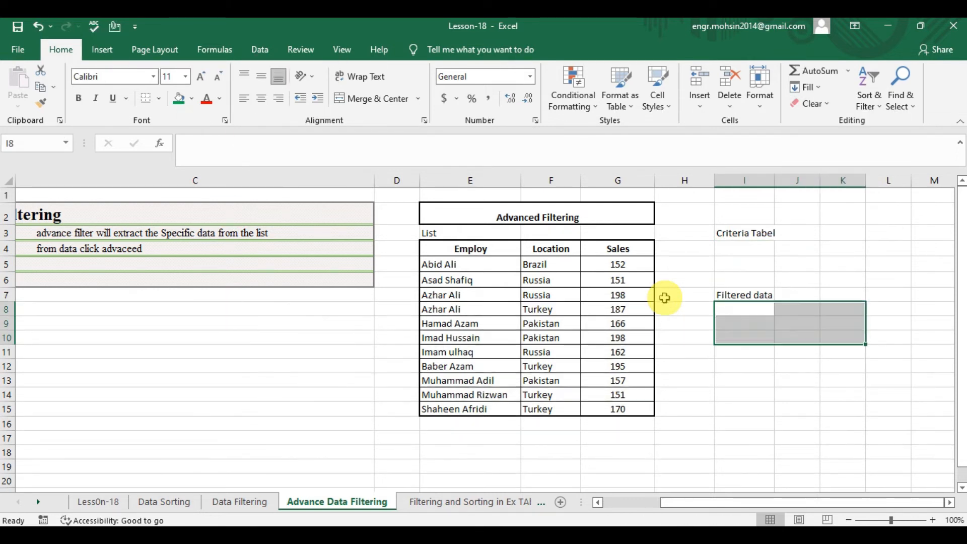
# - Copy the list's header row and first record (E4:G5) into the criteria table area starting at I4
pyautogui.click(744, 249)
pyautogui.click(475, 251)
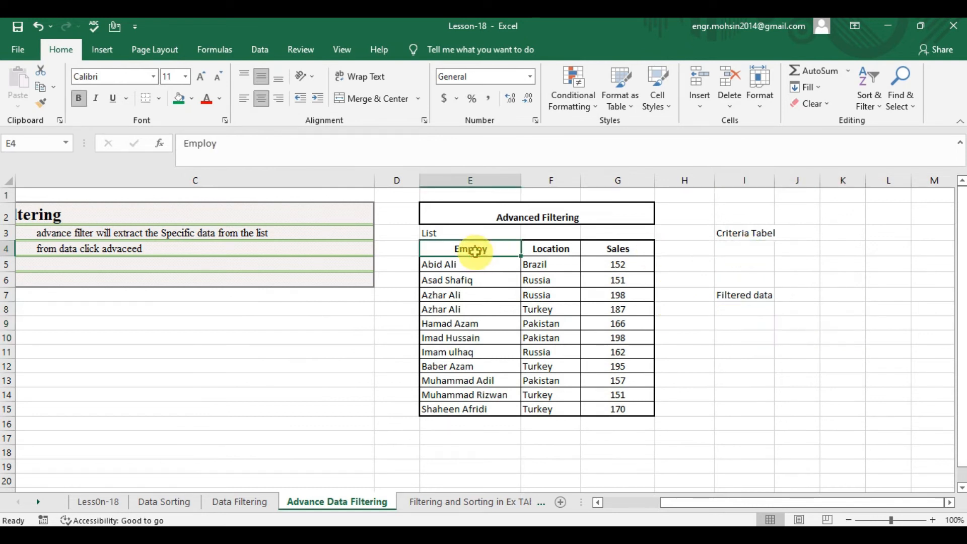
pyautogui.hotkey('shift', 'Down')
pyautogui.hotkey('shift', 'Right')
pyautogui.hotkey('shift', 'Right')
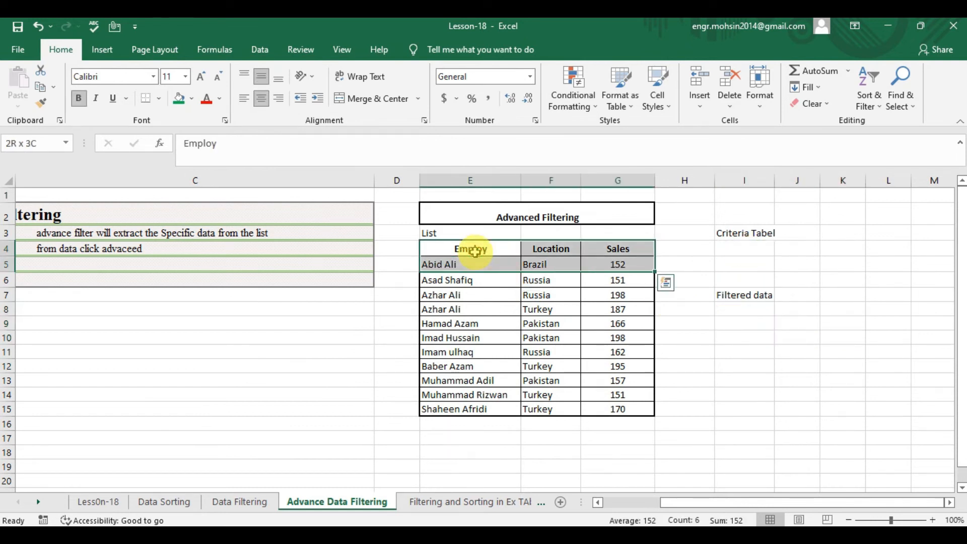
pyautogui.hotkey('ctrl', 'c')
pyautogui.press('Right')
pyautogui.press('Right')
pyautogui.press('Right')
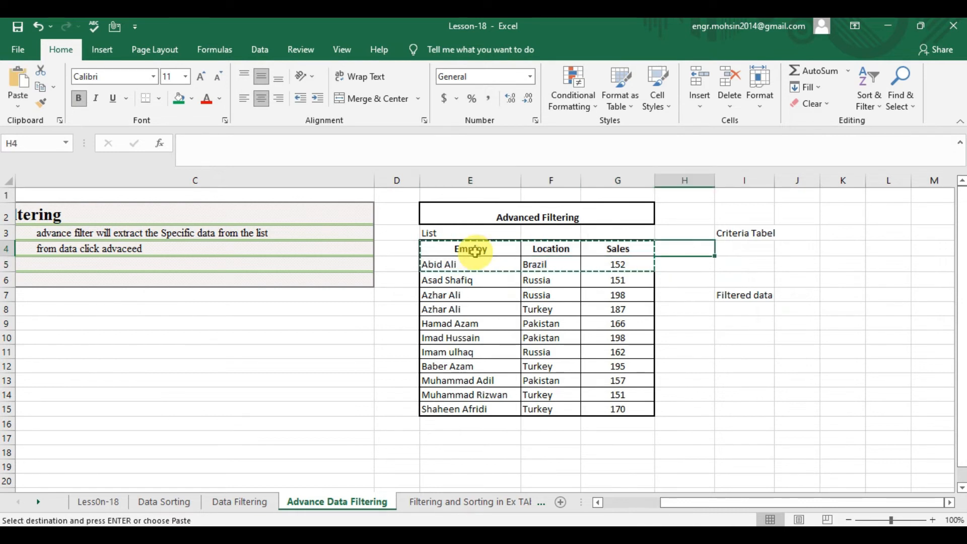
pyautogui.hotkey('ctrl', 'v')
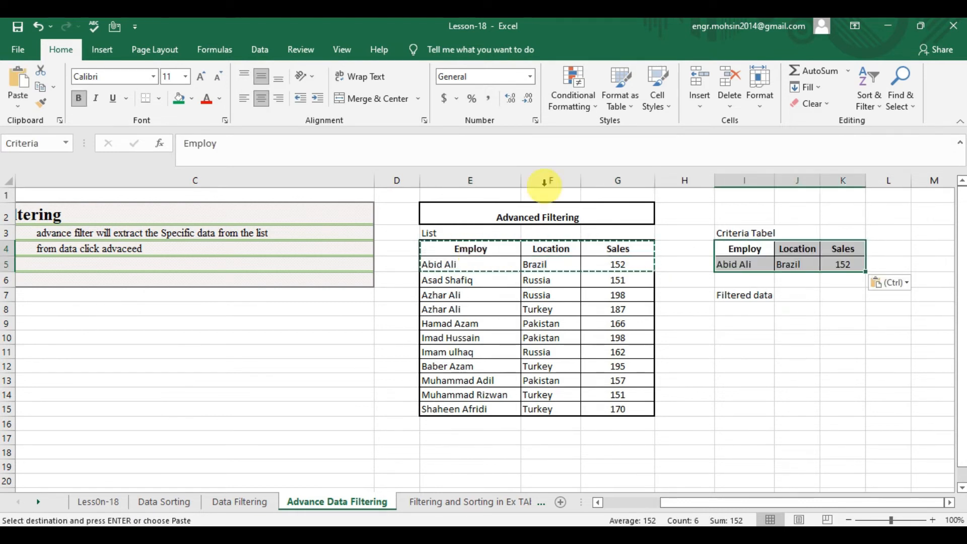
# - Delete the copied record's values from I5:K5 of the criteria table, keeping the headers and borders
pyautogui.click(569, 279)
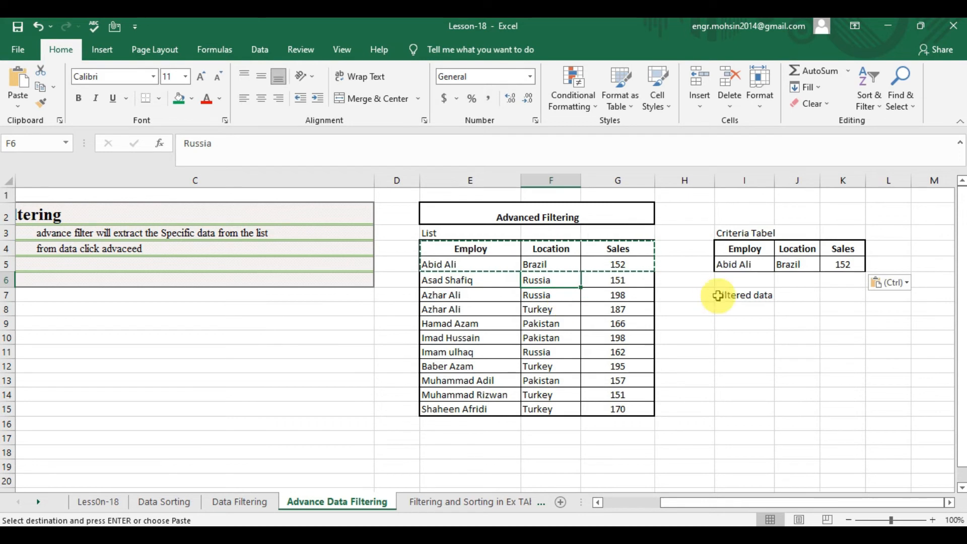
pyautogui.click(742, 266)
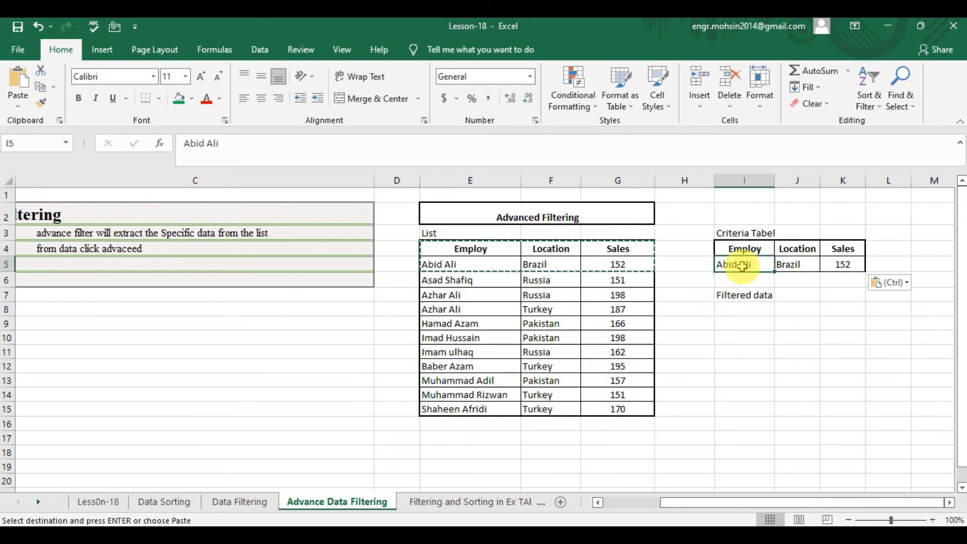
pyautogui.hotkey('shift', 'Right')
pyautogui.hotkey('shift', 'Right')
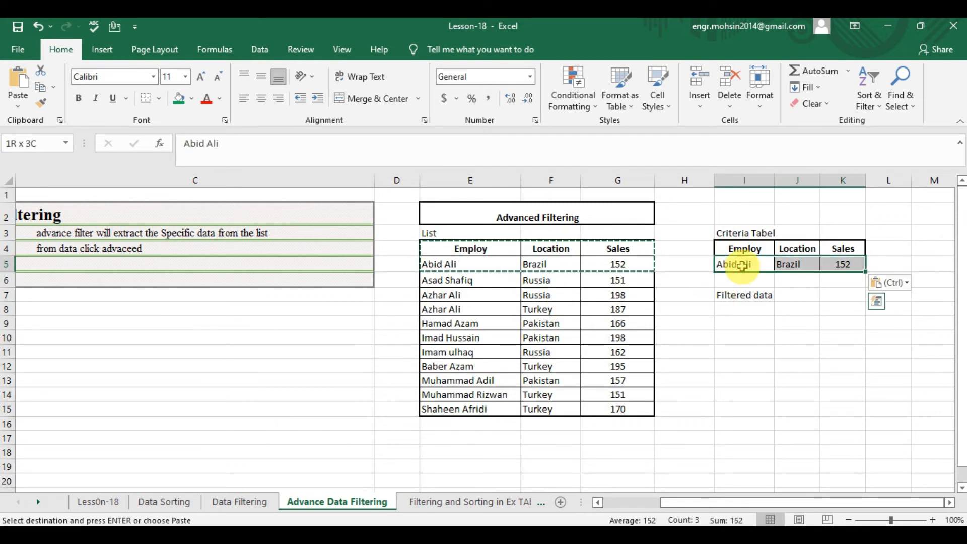
pyautogui.press('Escape')
pyautogui.press('Delete')
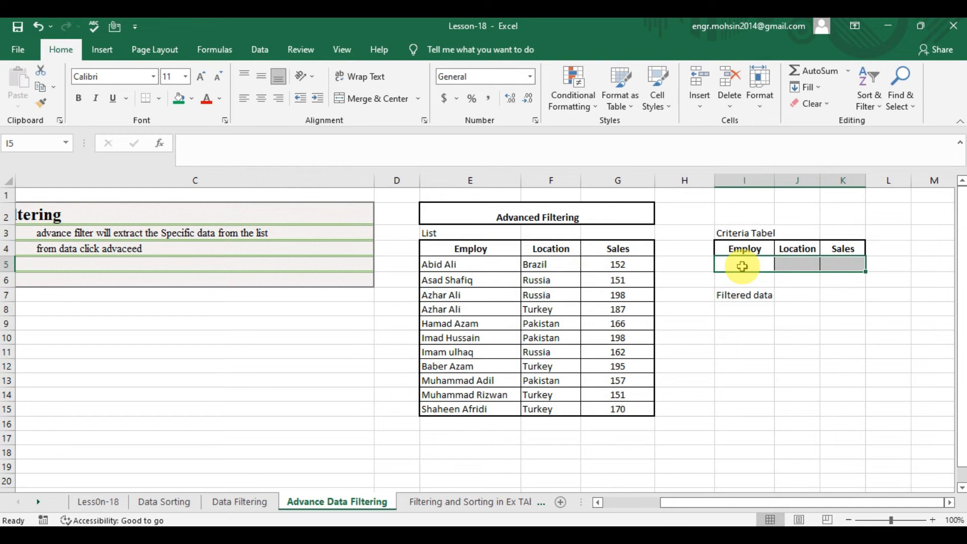
pyautogui.click(803, 278)
pyautogui.click(733, 265)
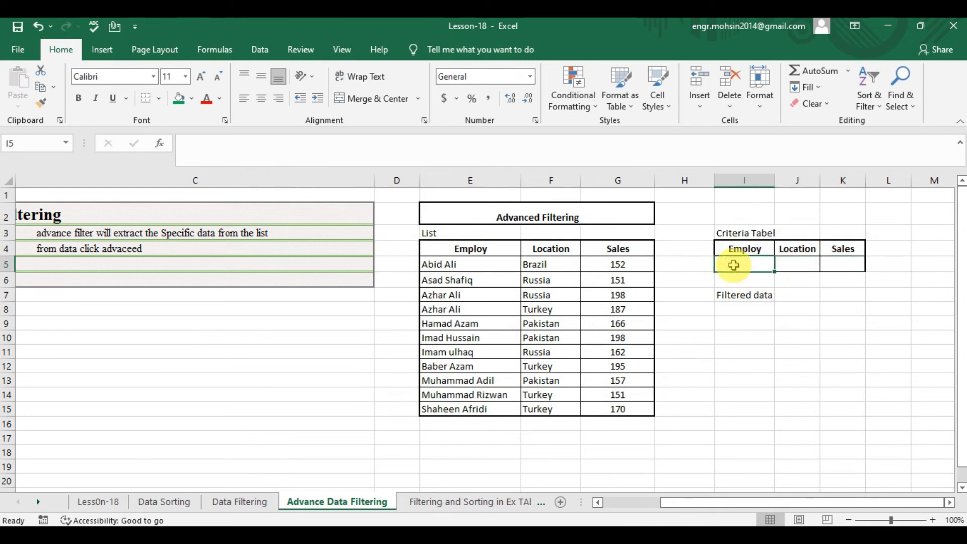
# - Start an advanced filter from I8 that copies results to another location, with list range E4:G15
pyautogui.click(758, 309)
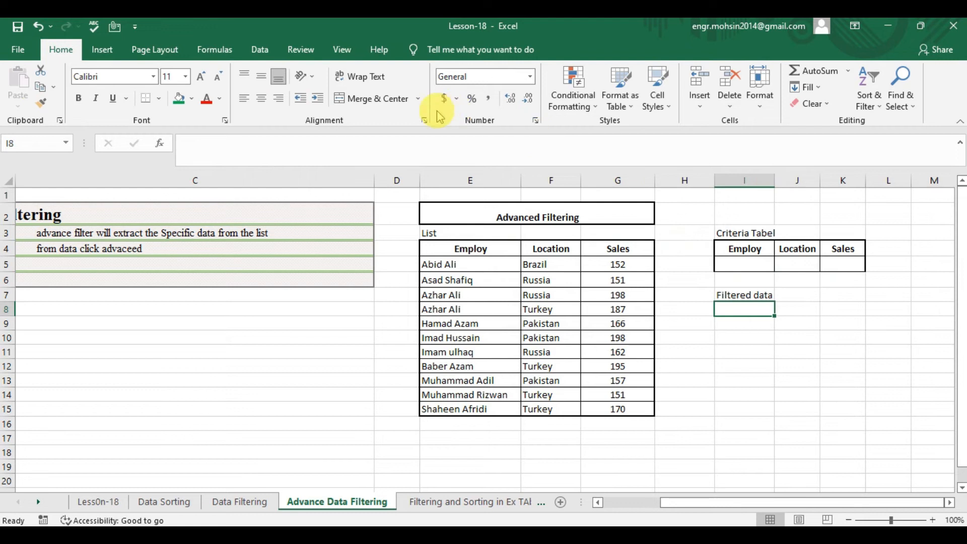
pyautogui.click(260, 49)
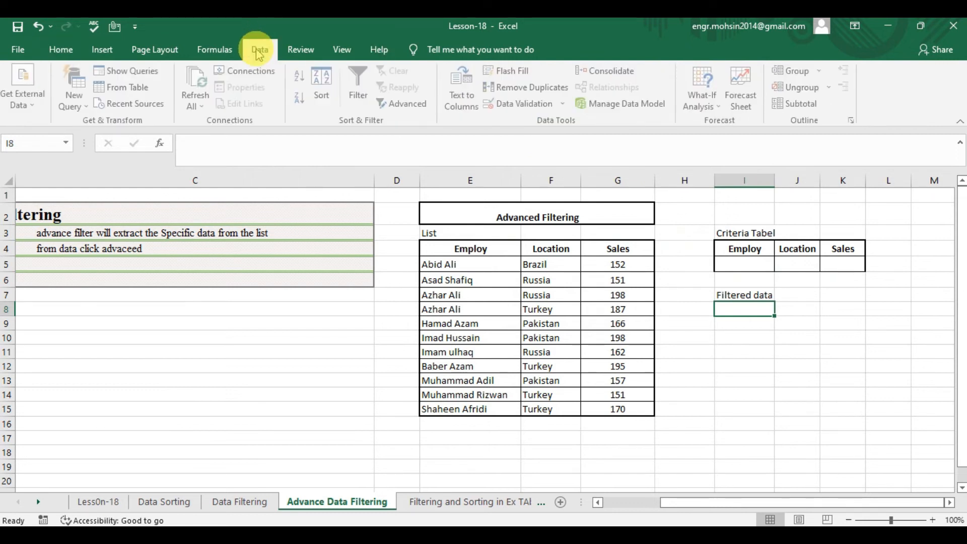
pyautogui.click(408, 106)
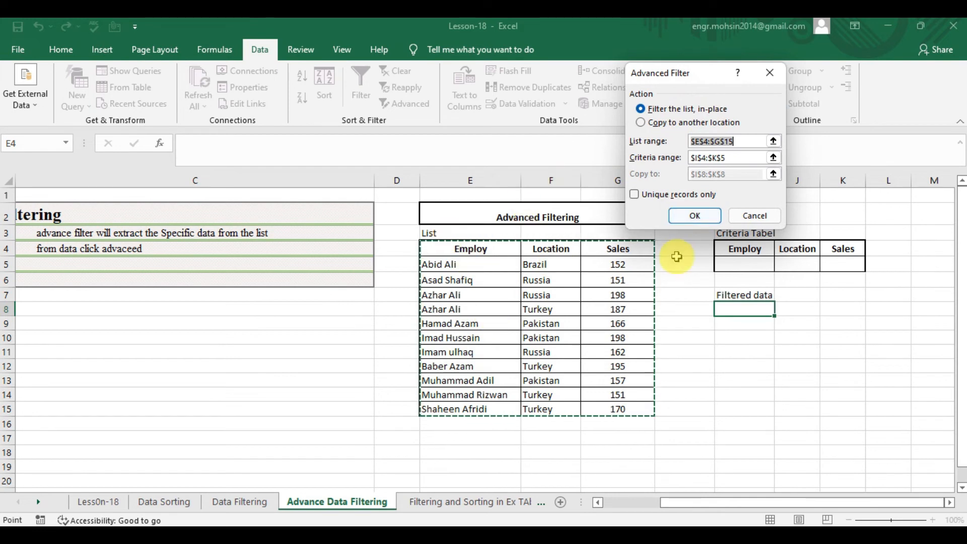
pyautogui.click(659, 124)
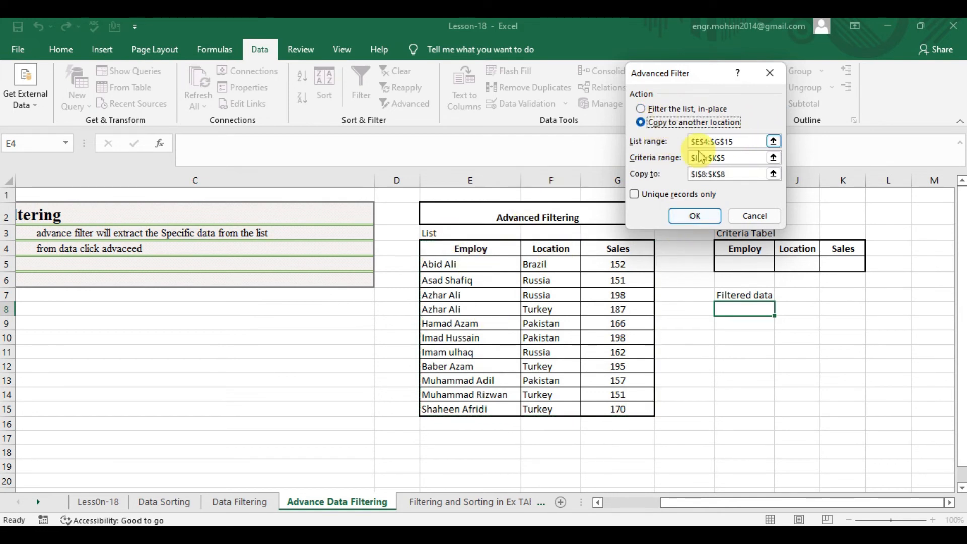
pyautogui.click(773, 143)
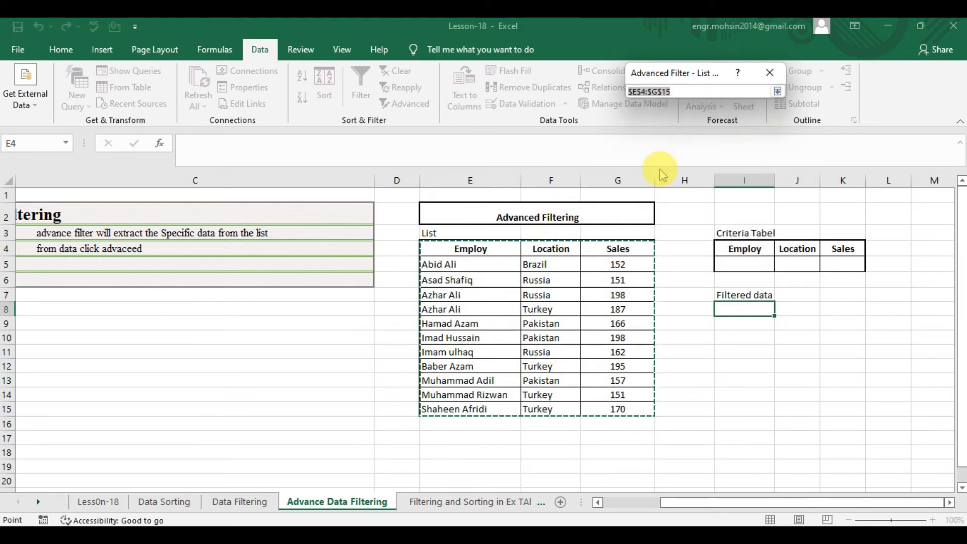
pyautogui.click(777, 91)
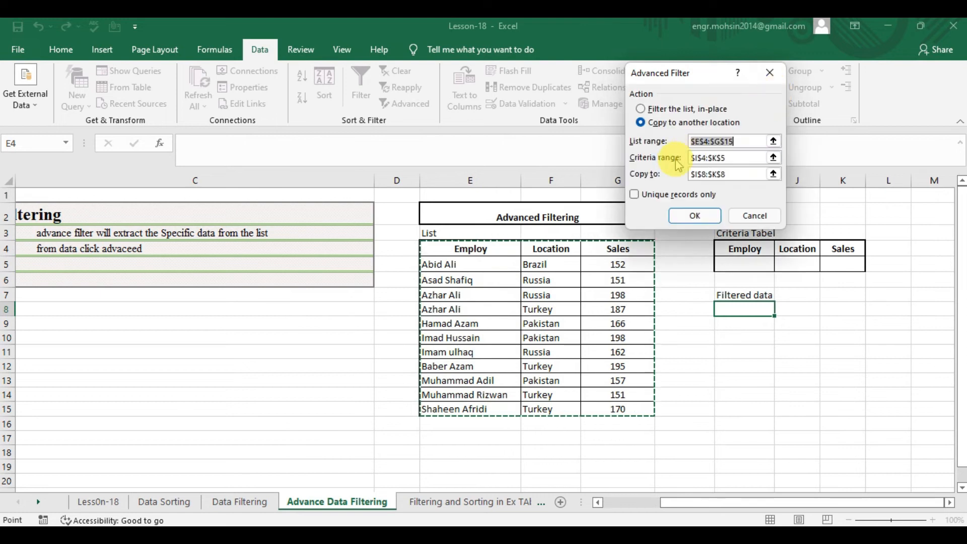
# - Select the criteria table's header and empty row, I4:K5, as the advanced filter's criteria range
pyautogui.click(773, 157)
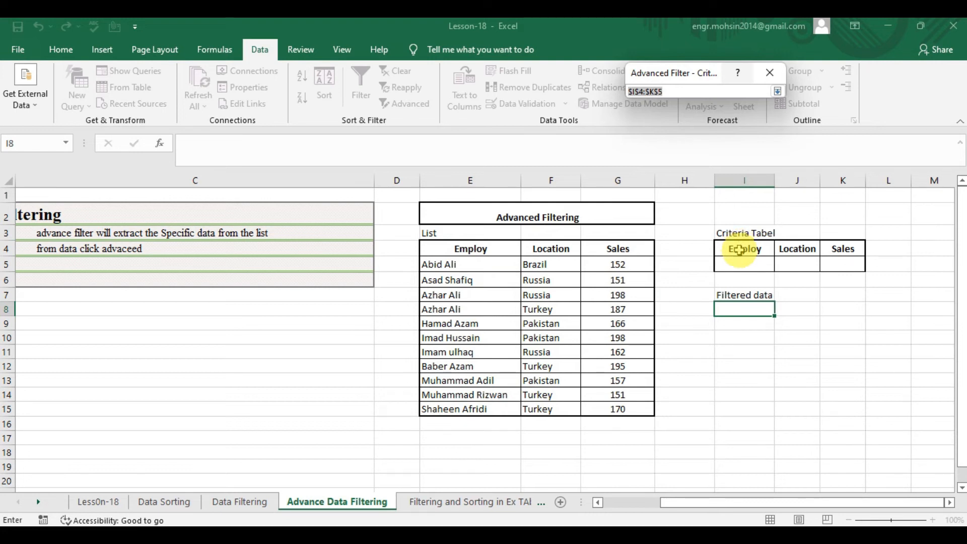
pyautogui.click(739, 250)
pyautogui.hotkey('shift', 'Right')
pyautogui.hotkey('shift', 'Right')
pyautogui.hotkey('shift', 'Down')
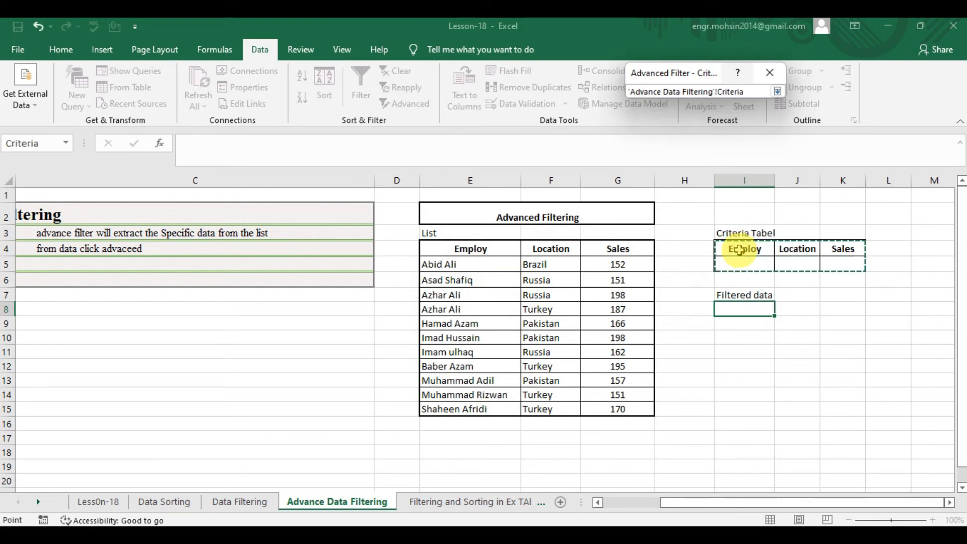
pyautogui.click(778, 91)
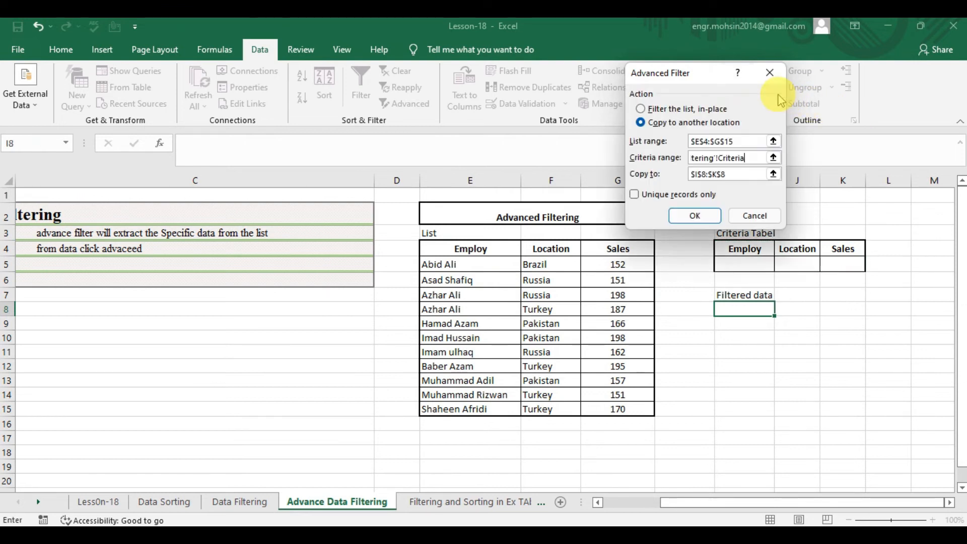
# - Set the advanced filter's copy destination to I8 and run it
pyautogui.click(774, 175)
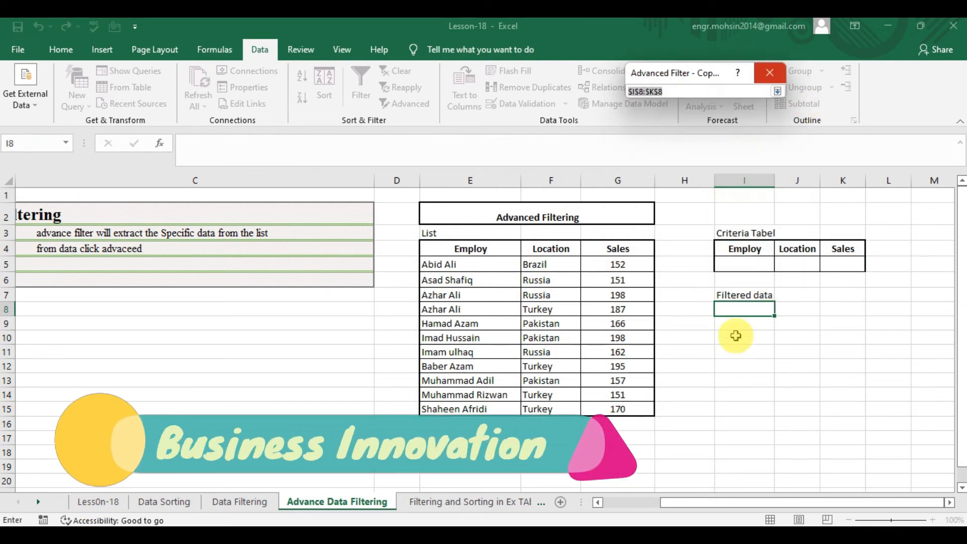
pyautogui.click(735, 306)
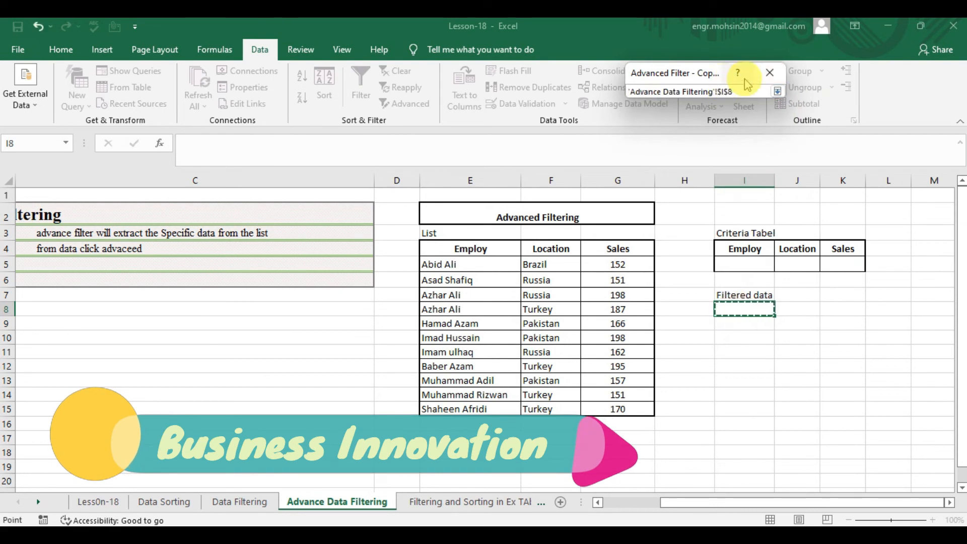
pyautogui.click(777, 91)
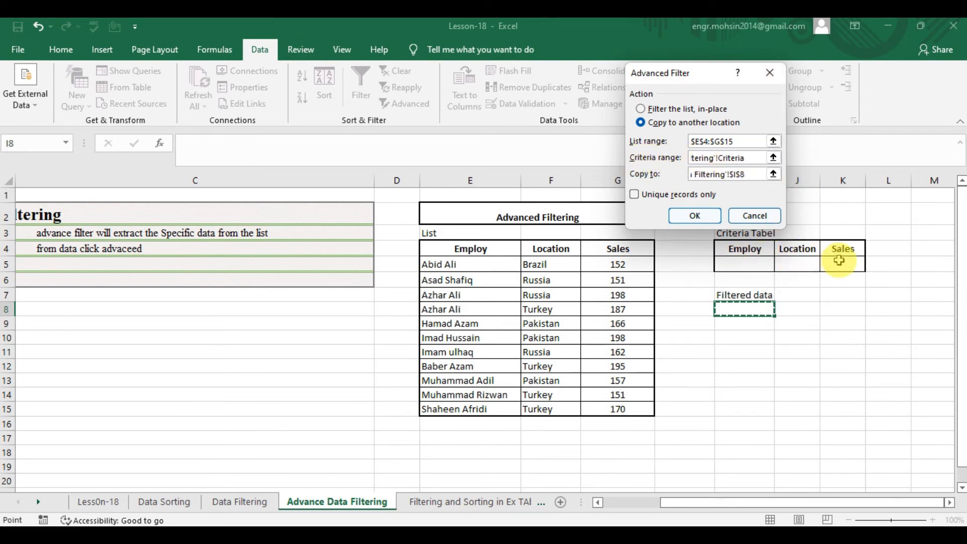
pyautogui.click(680, 216)
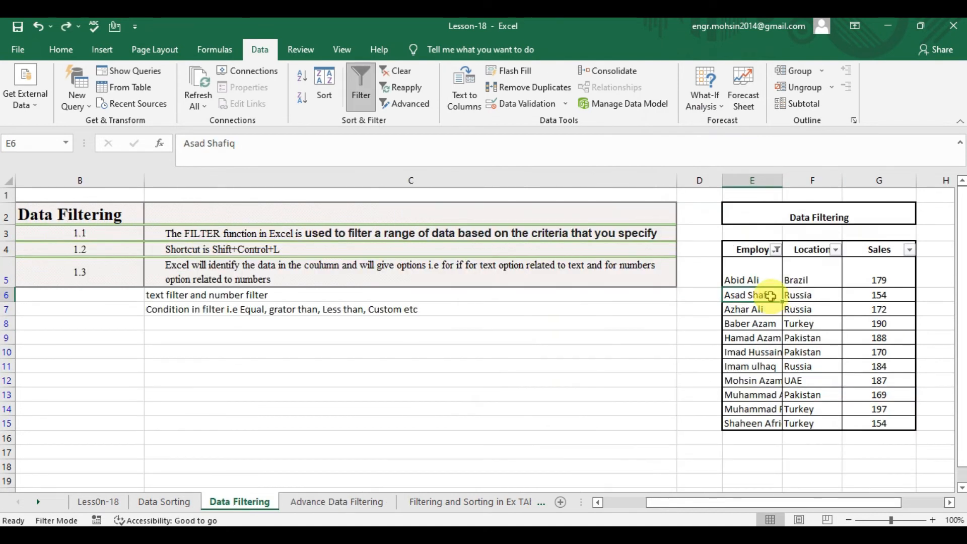
# - On the Advance Data Filtering sheet, clear all contents and formatting from the extracted table in I8:K19, keeping its title
pyautogui.click(309, 502)
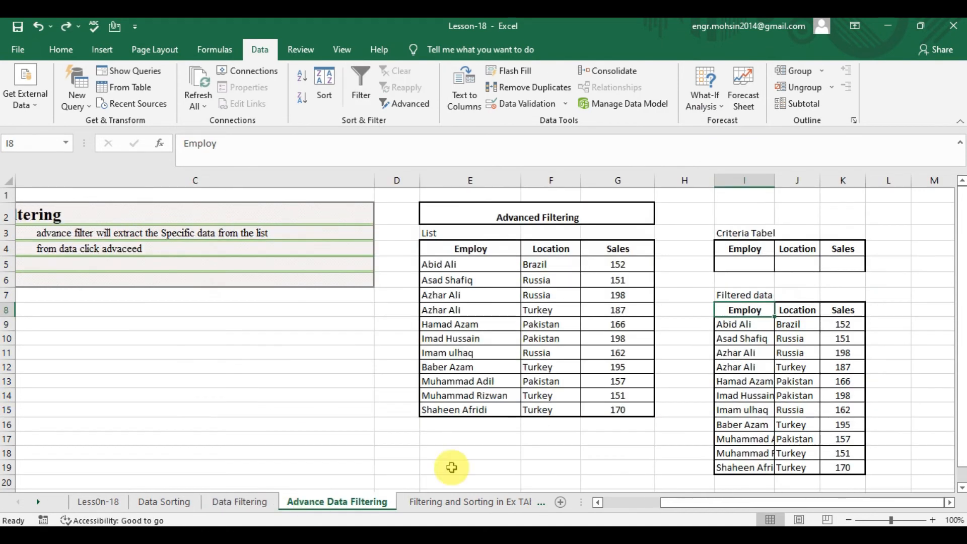
pyautogui.hotkey('ctrl', 'a')
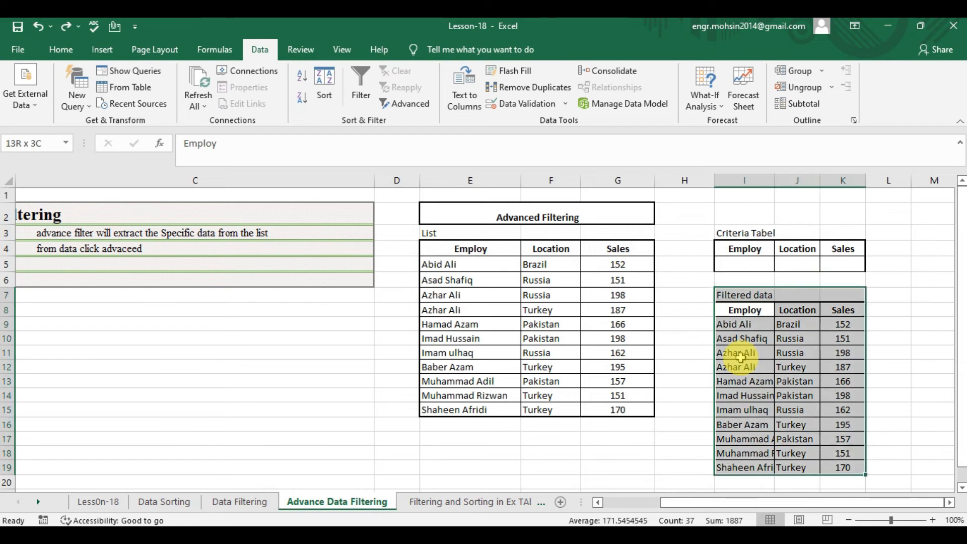
pyautogui.hotkey('alt', 'h')
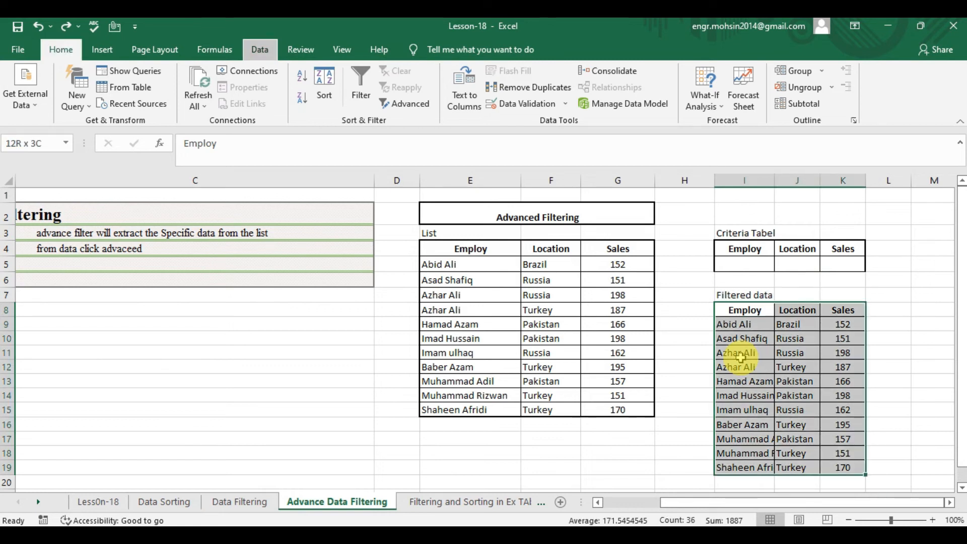
pyautogui.press('e')
pyautogui.press('a')
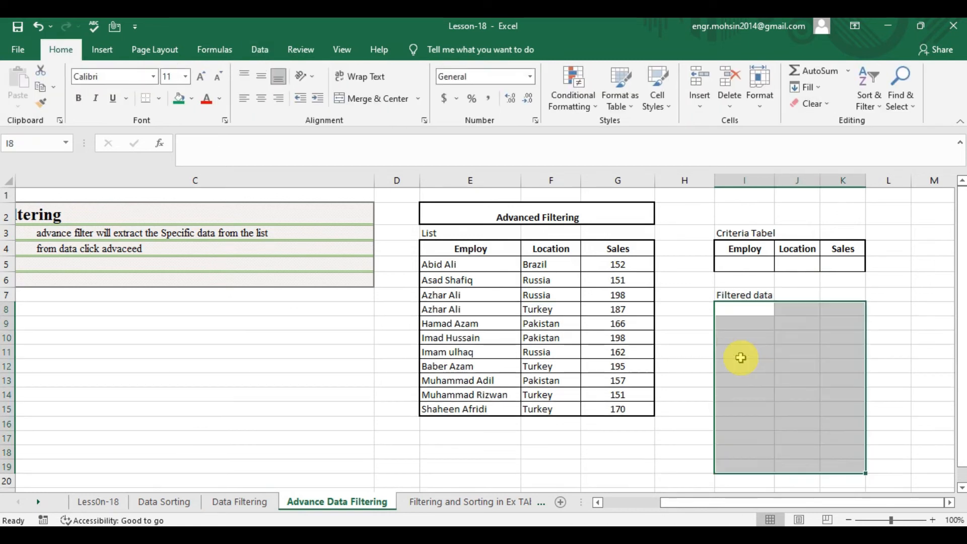
# - Fill the criteria row with the first listed employee's name under Employ and >150 under Sales, leaving Location blank
pyautogui.click(748, 259)
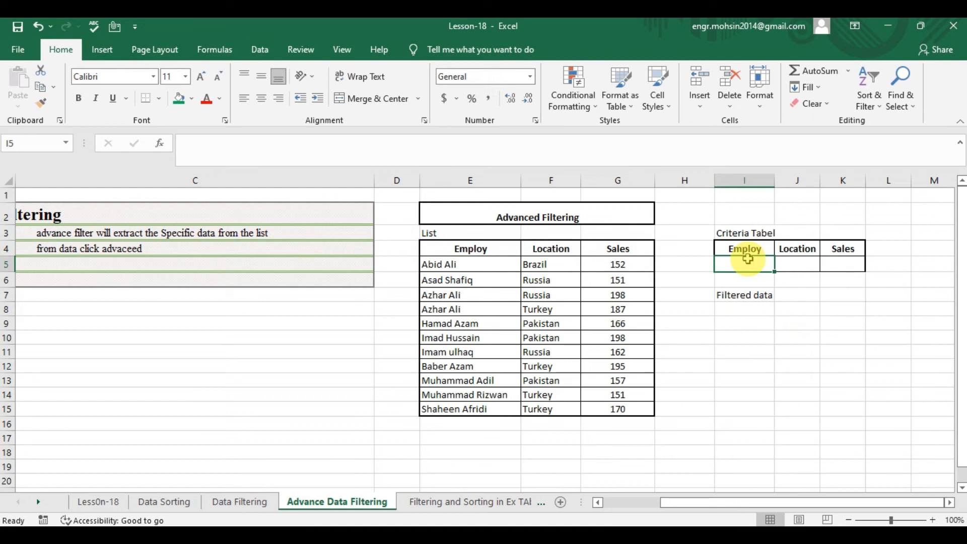
pyautogui.write('abid ali')
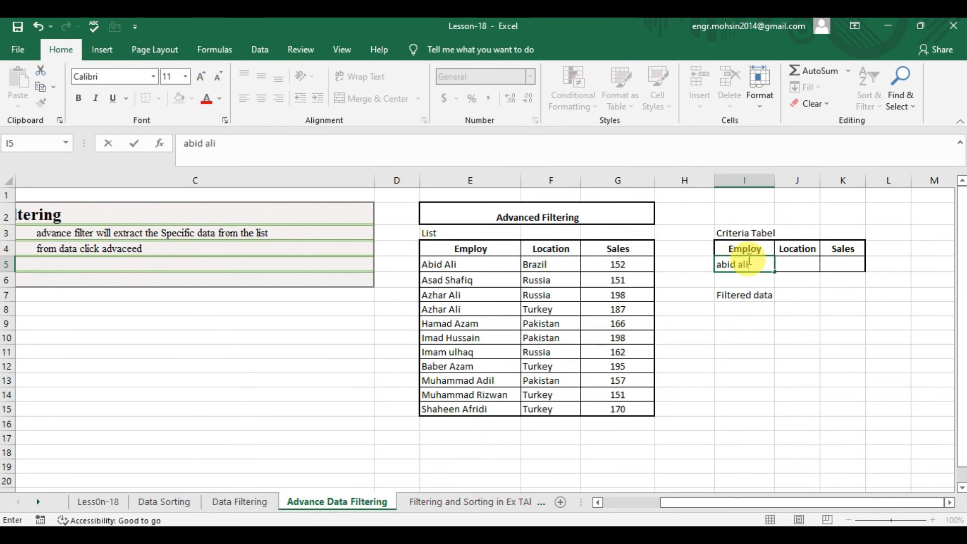
pyautogui.press('Tab')
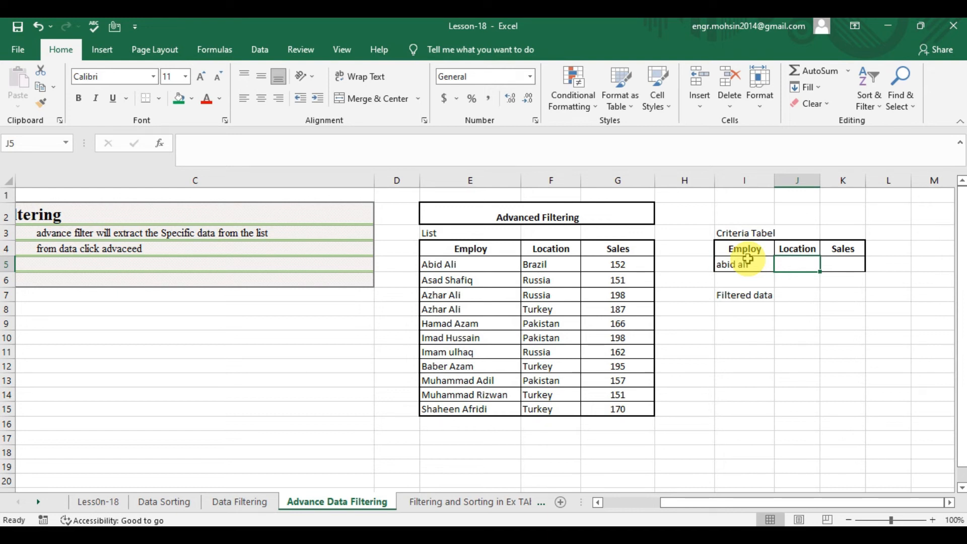
pyautogui.press('Tab')
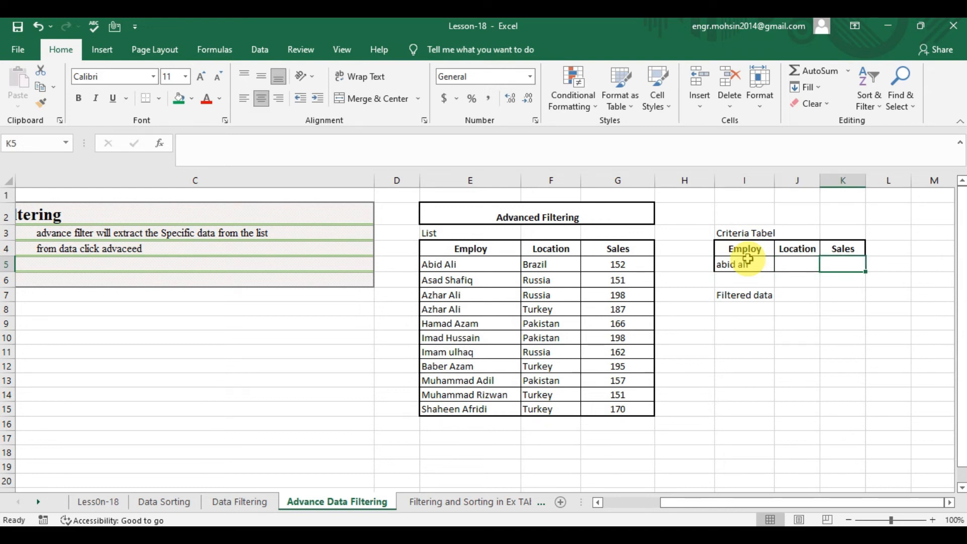
pyautogui.write('>15')
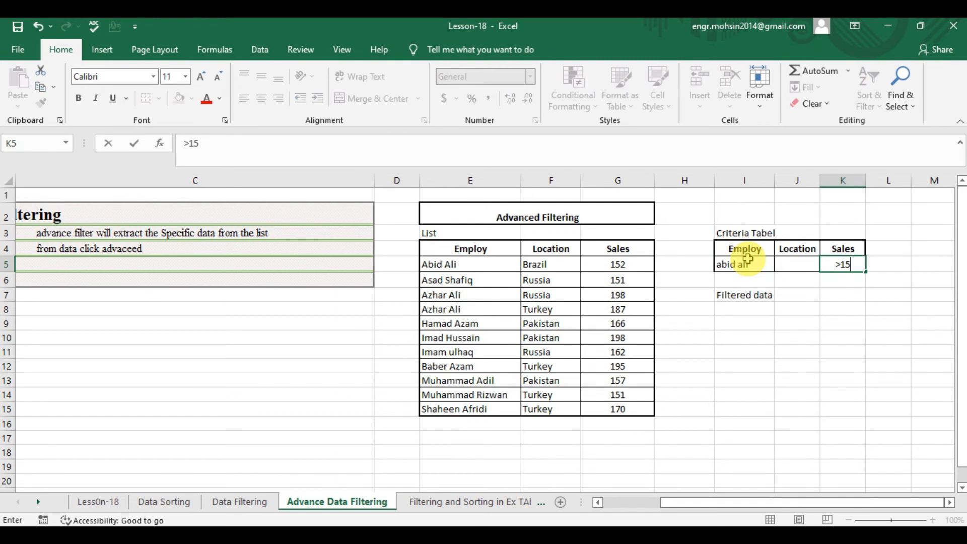
pyautogui.write('0')
pyautogui.press('Return')
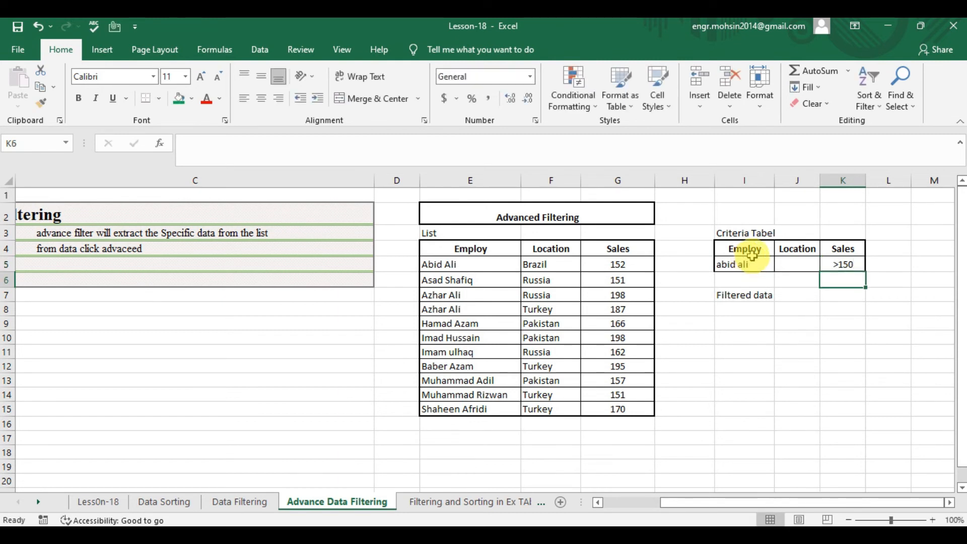
# - Run an advanced filter on E4:G15 with criteria range I4:K5, copying the matching records to I8:K8
pyautogui.click(751, 308)
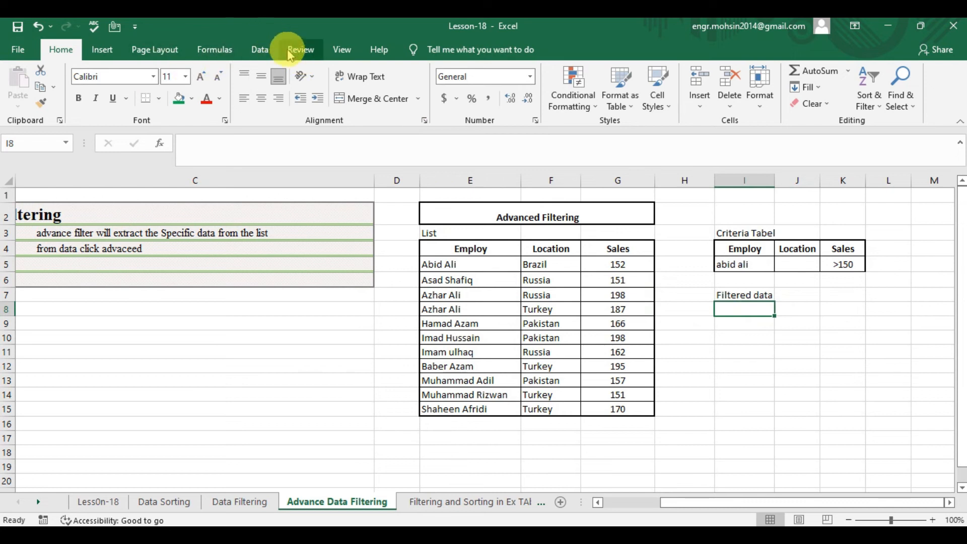
pyautogui.click(260, 49)
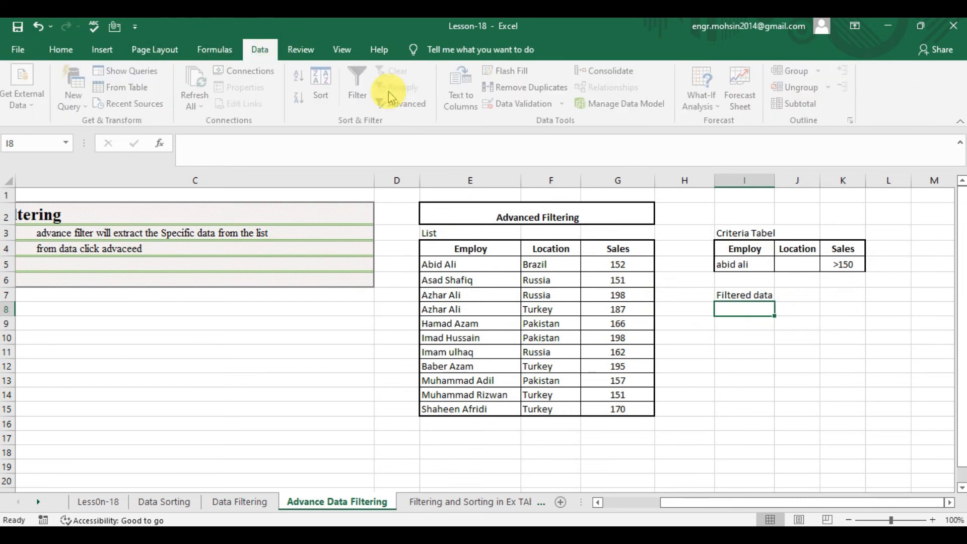
pyautogui.click(422, 105)
pyautogui.click(775, 157)
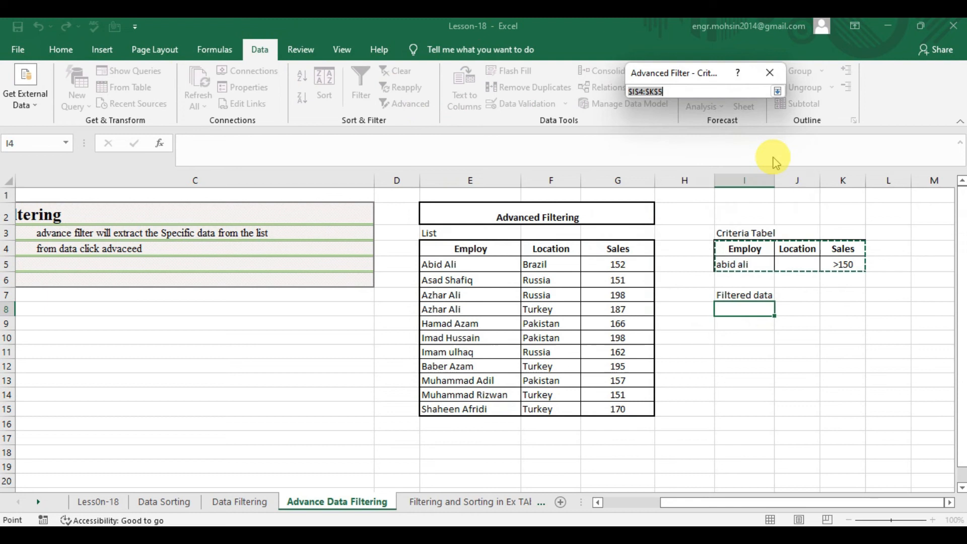
pyautogui.click(777, 91)
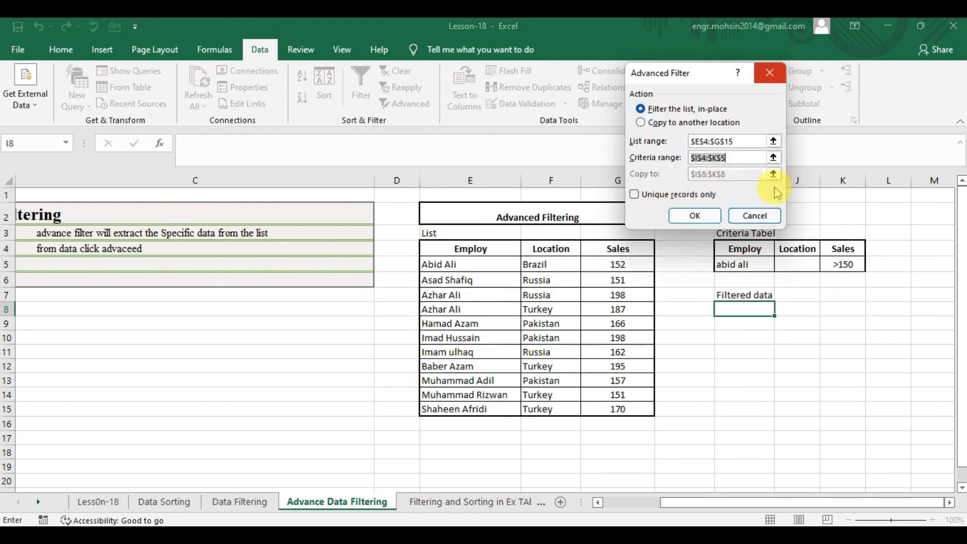
pyautogui.click(643, 123)
pyautogui.click(773, 174)
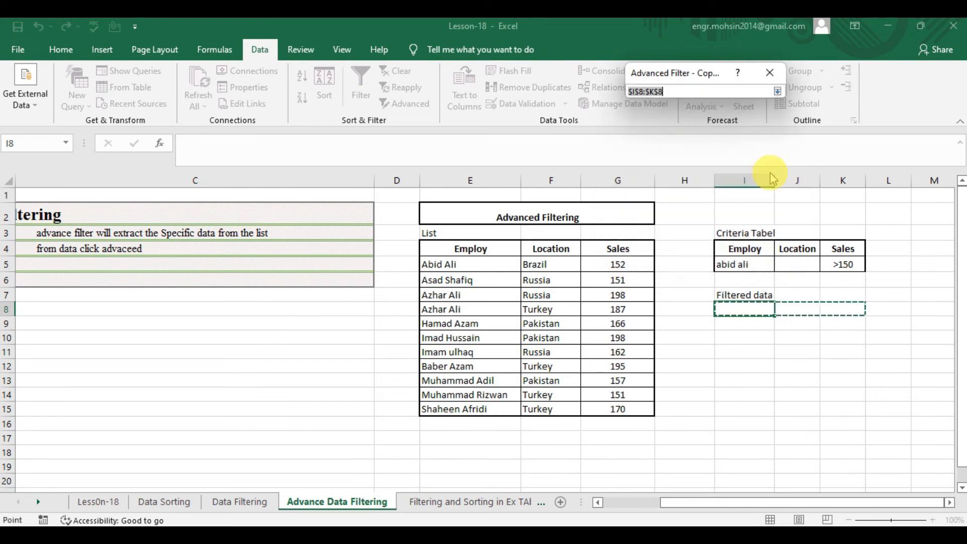
pyautogui.click(778, 92)
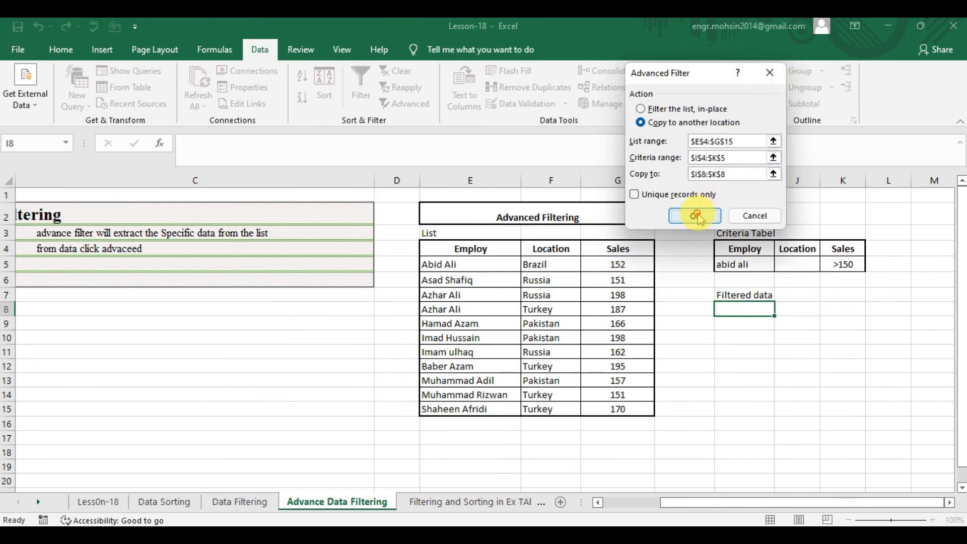
pyautogui.click(695, 215)
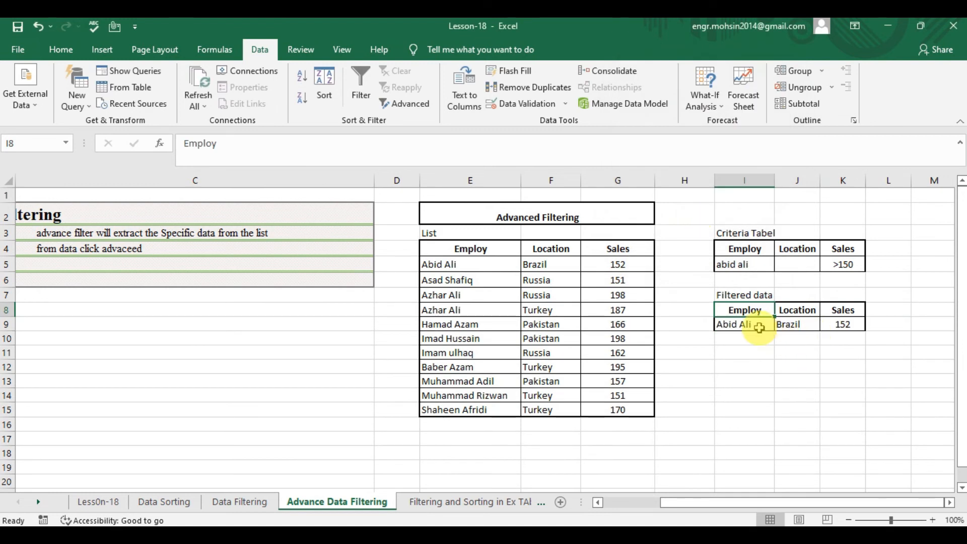
# - Compare the criteria row I5:K5 with the extracted record in I9:K9, checking the name, location and sales cells
pyautogui.click(728, 264)
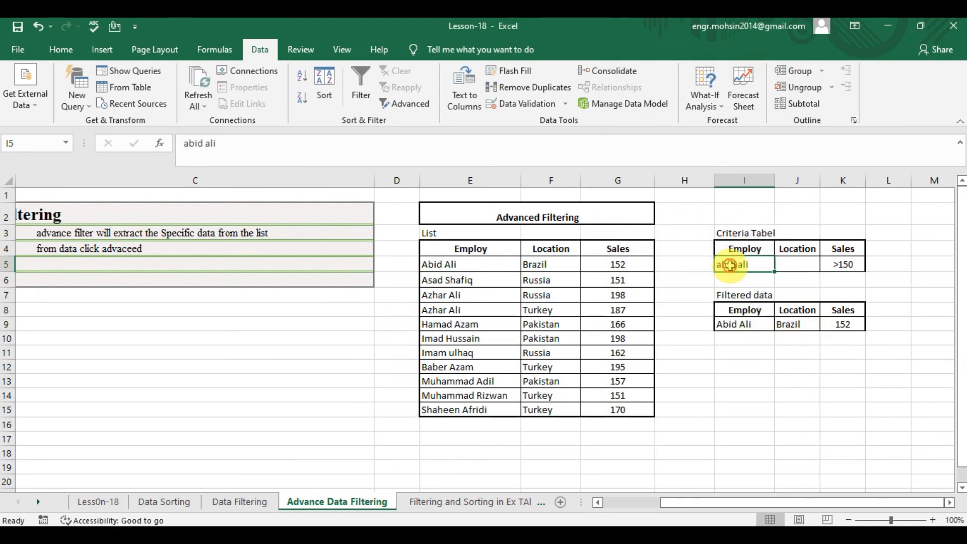
pyautogui.click(851, 267)
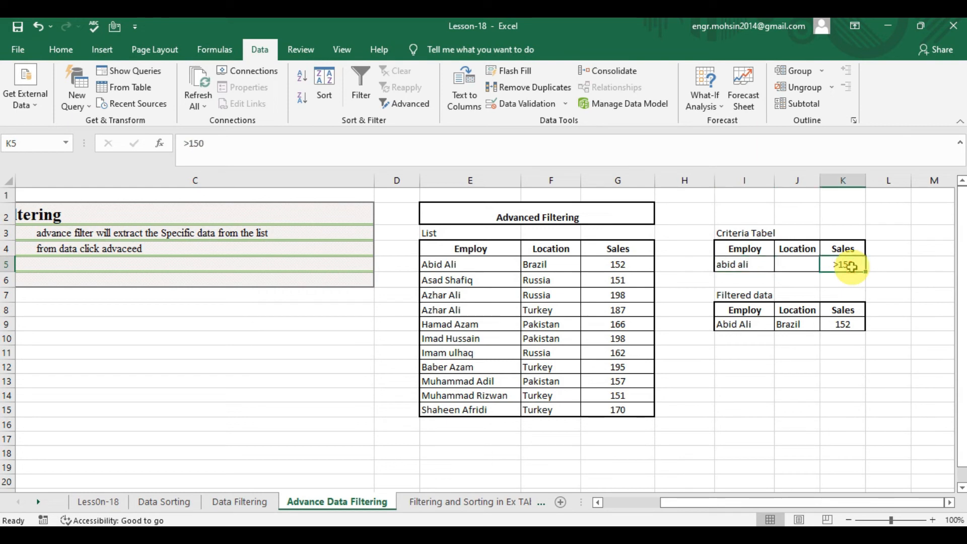
pyautogui.click(847, 325)
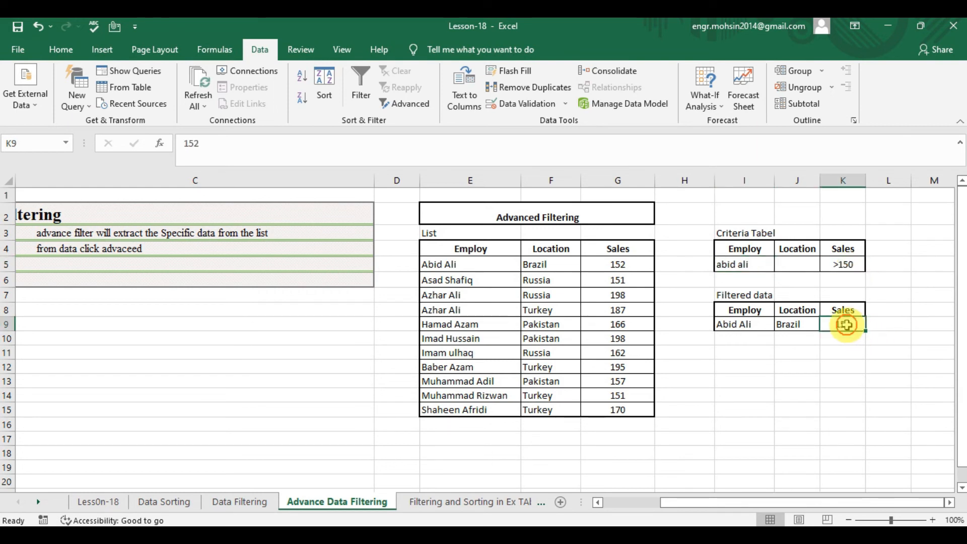
pyautogui.click(798, 324)
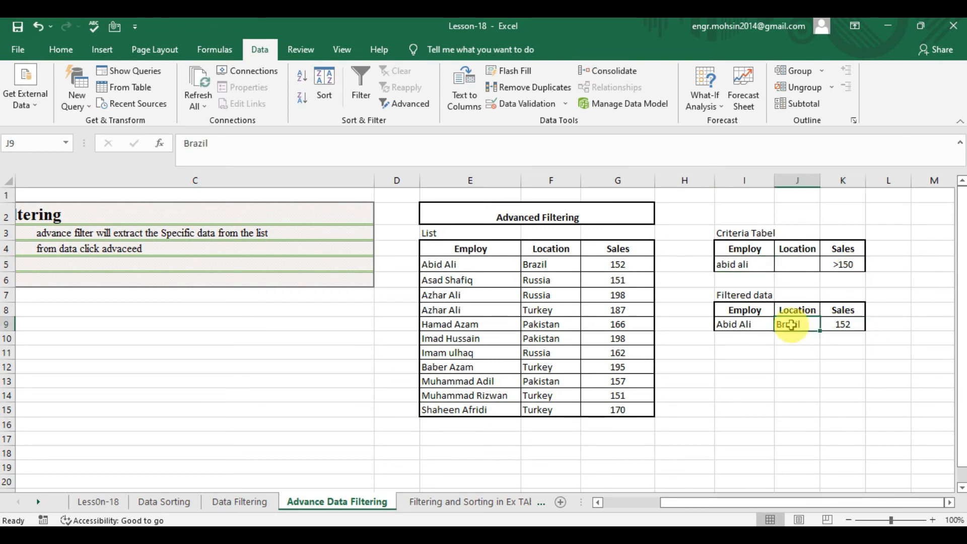
pyautogui.click(745, 328)
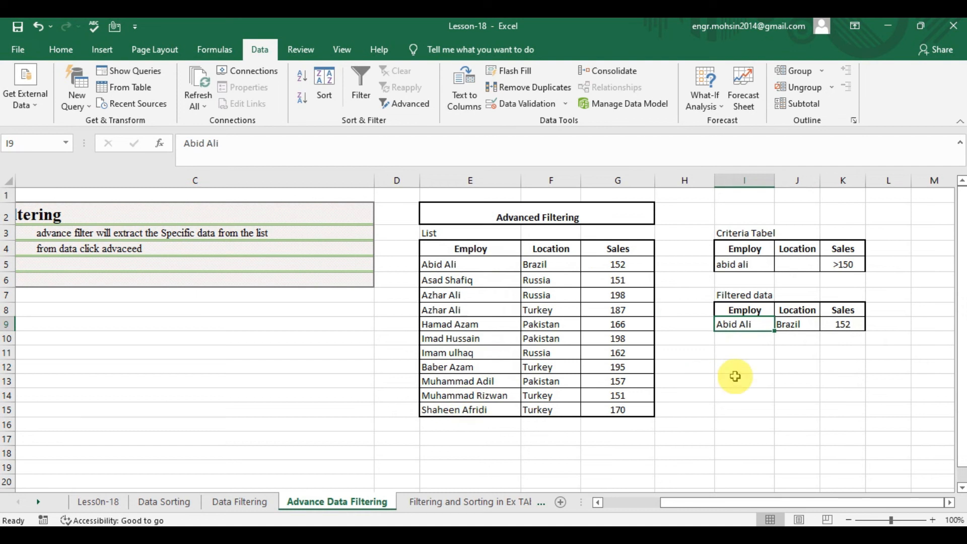
pyautogui.click(806, 324)
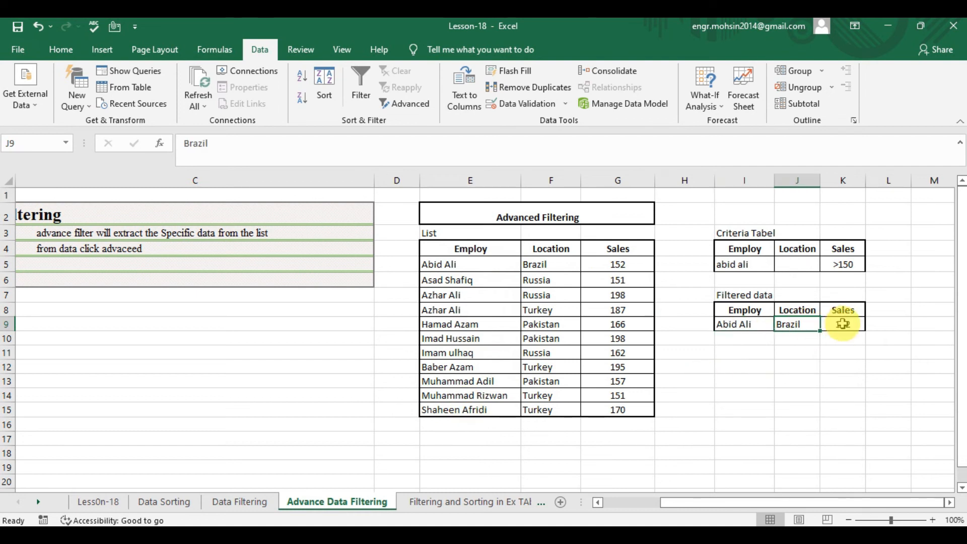
pyautogui.click(843, 324)
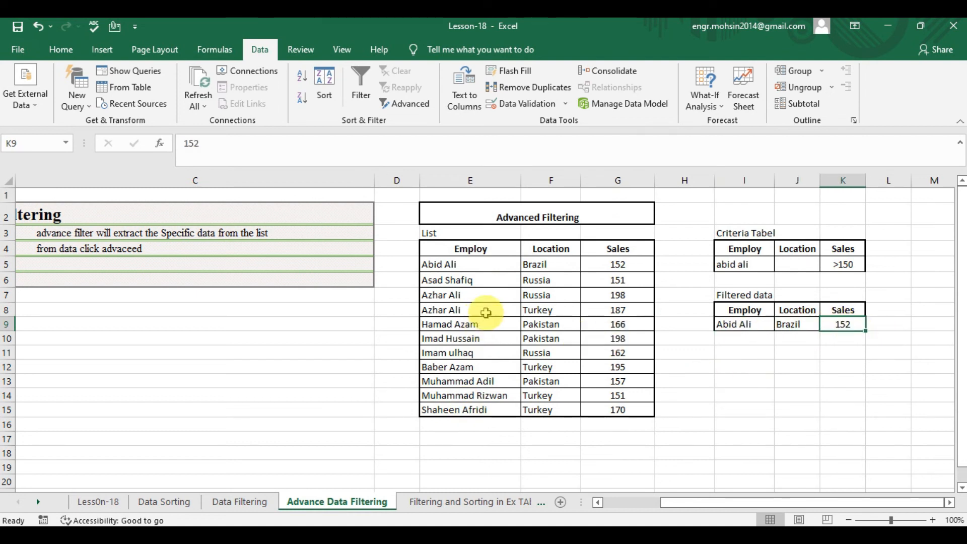
# - Clear the Sales criterion in K5 of the criteria table
pyautogui.click(847, 265)
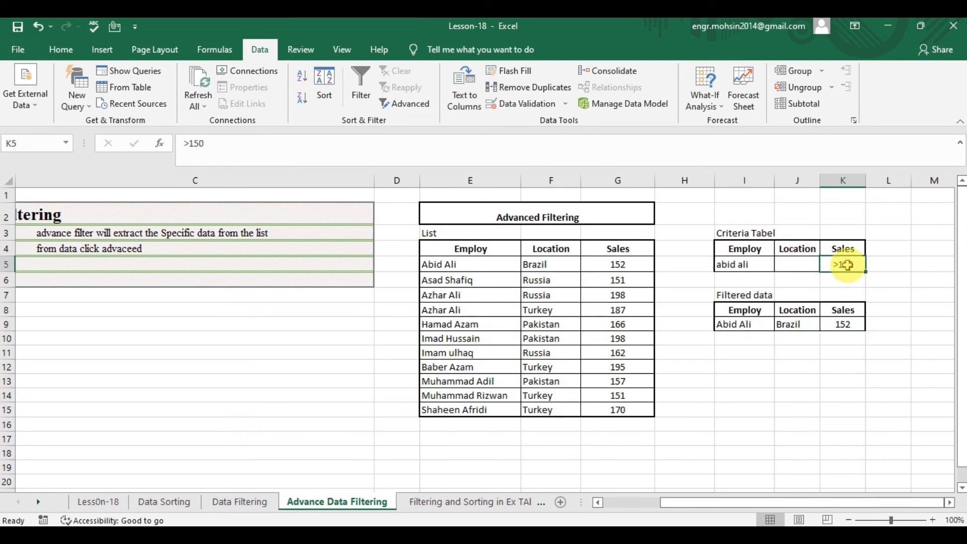
pyautogui.press('BackSpace')
pyautogui.press('Left')
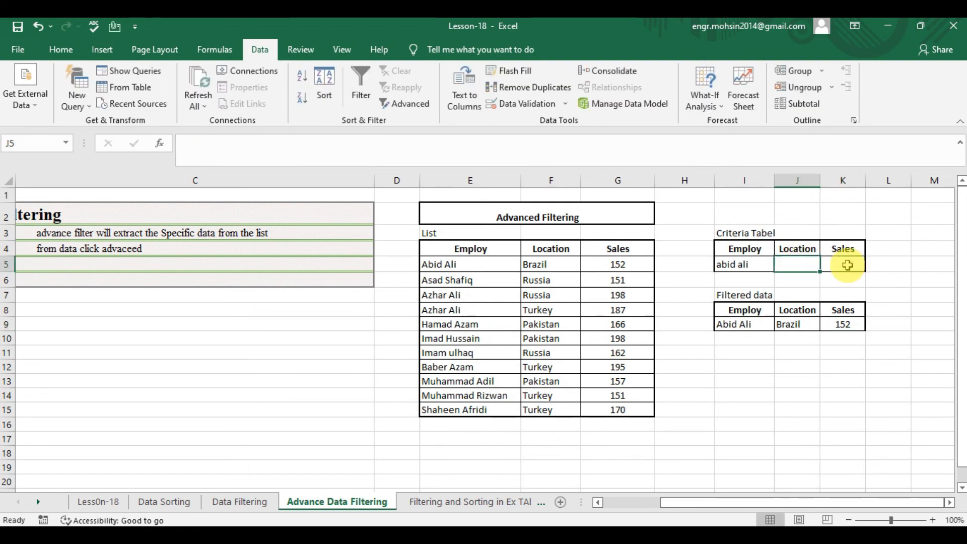
pyautogui.press('Left')
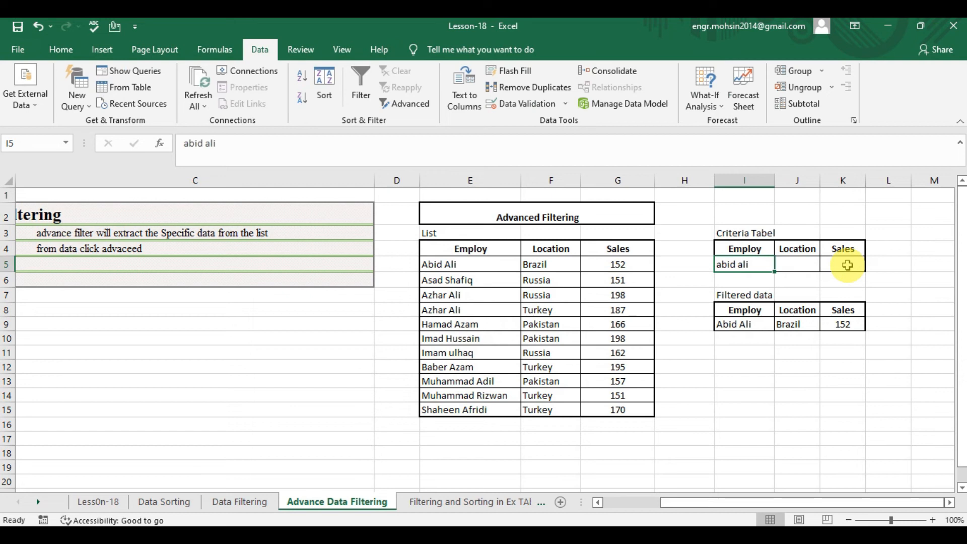
# - Copy the employee name from E8 of the list into the Employ criterion cell I5
pyautogui.click(469, 309)
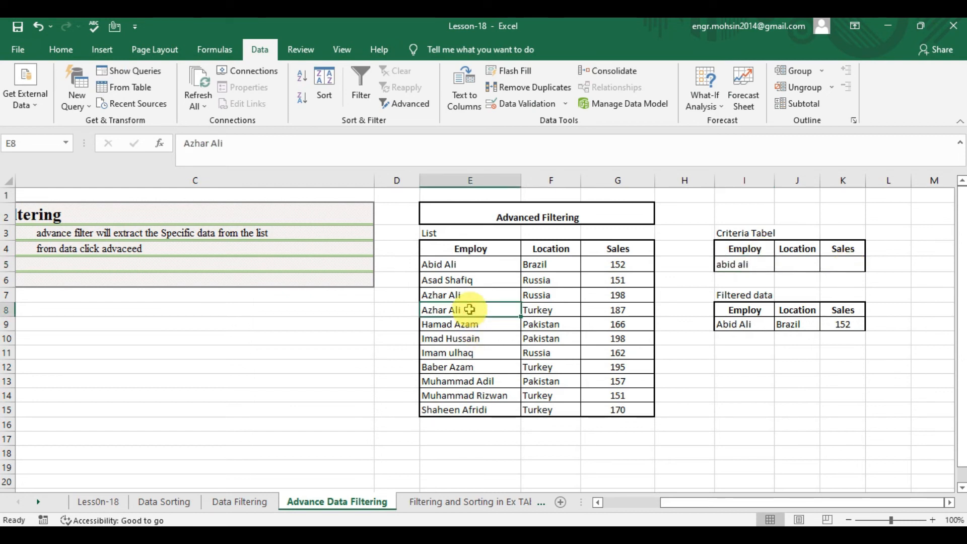
pyautogui.hotkey('ctrl', 'c')
pyautogui.press('Right')
pyautogui.press('Right')
pyautogui.press('Right')
pyautogui.press('Up')
pyautogui.press('Right')
pyautogui.press('Up')
pyautogui.press('Up')
pyautogui.hotkey('ctrl', 'v')
# - Enter the wildcard *u* as the Location criterion in J5
pyautogui.press('Right')
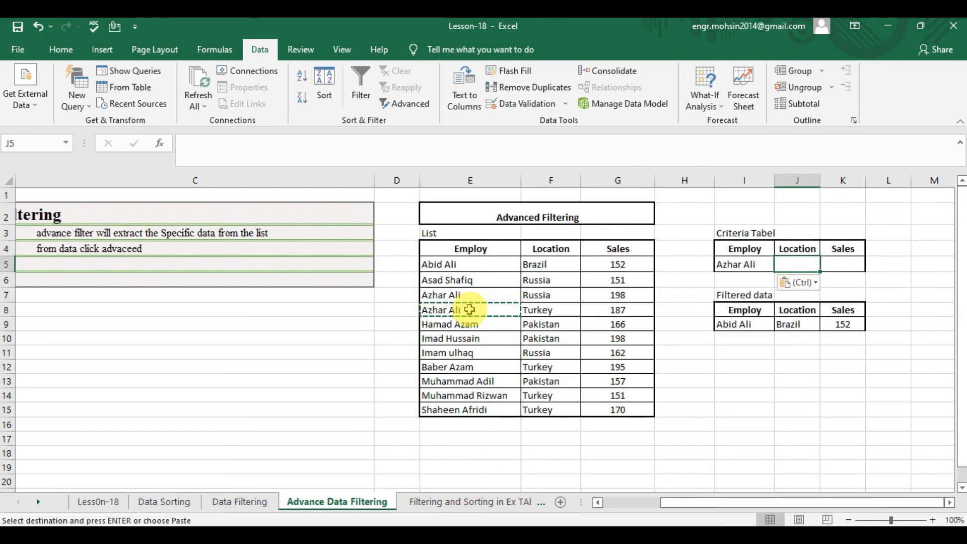
pyautogui.write('*')
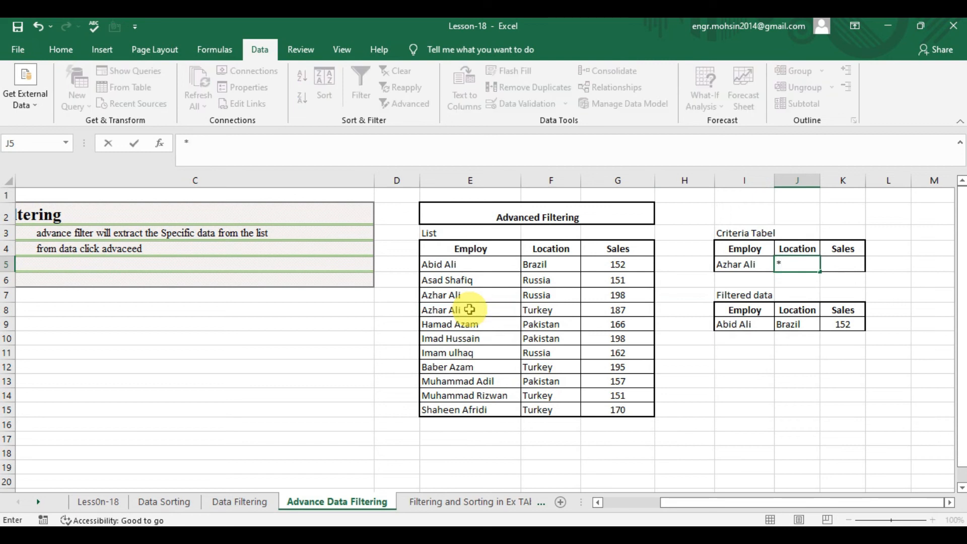
pyautogui.write('u*')
pyautogui.press('Return')
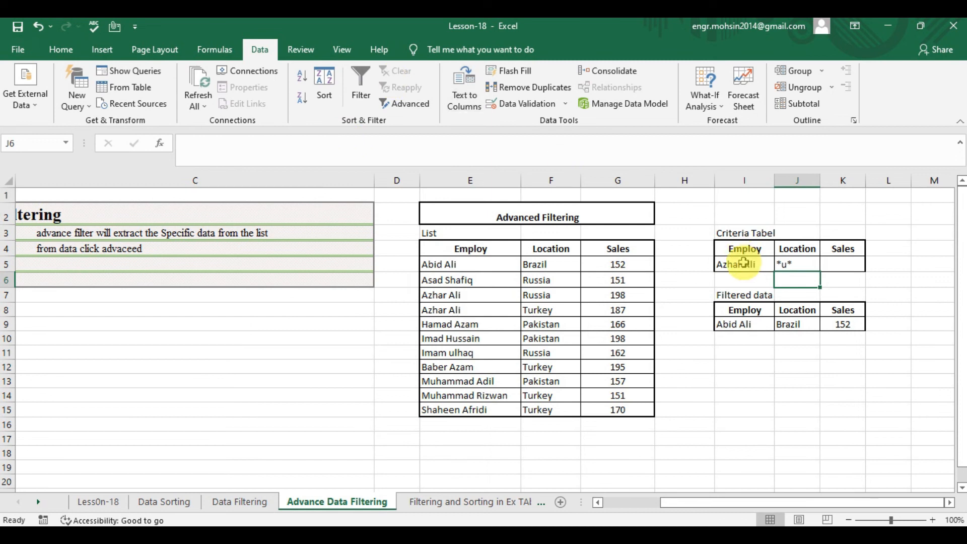
# - Start an advanced filter on the list E4:G15 and set its criteria range to I4:K5
pyautogui.click(745, 351)
pyautogui.click(403, 104)
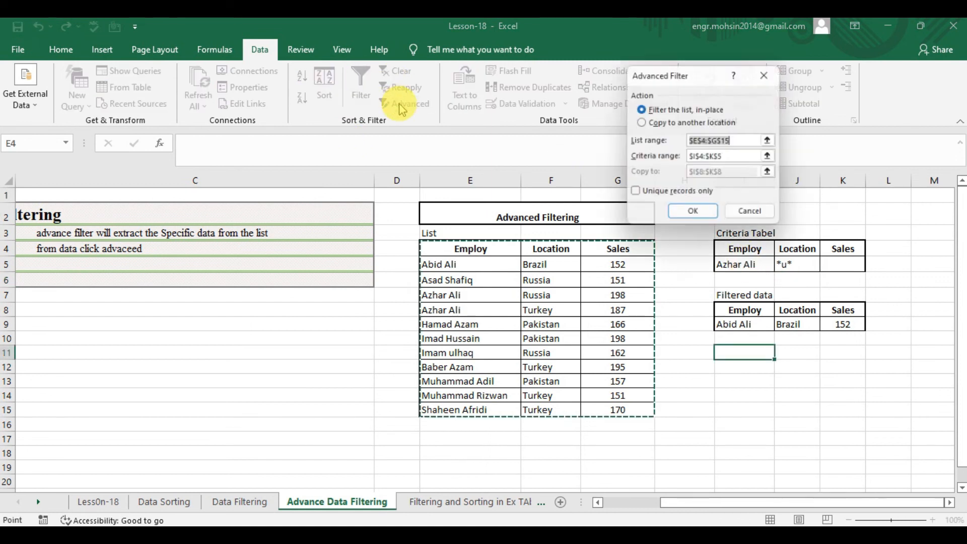
pyautogui.click(773, 157)
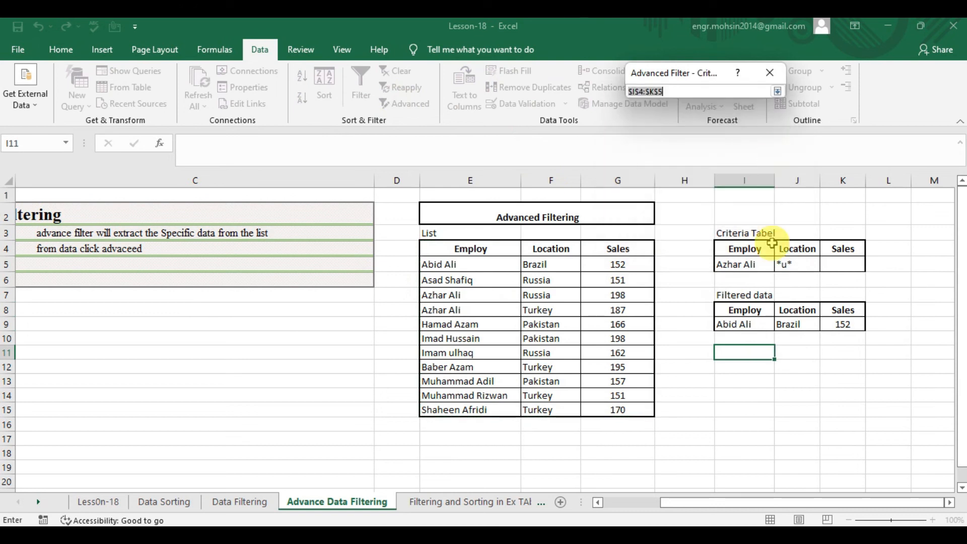
pyautogui.click(743, 353)
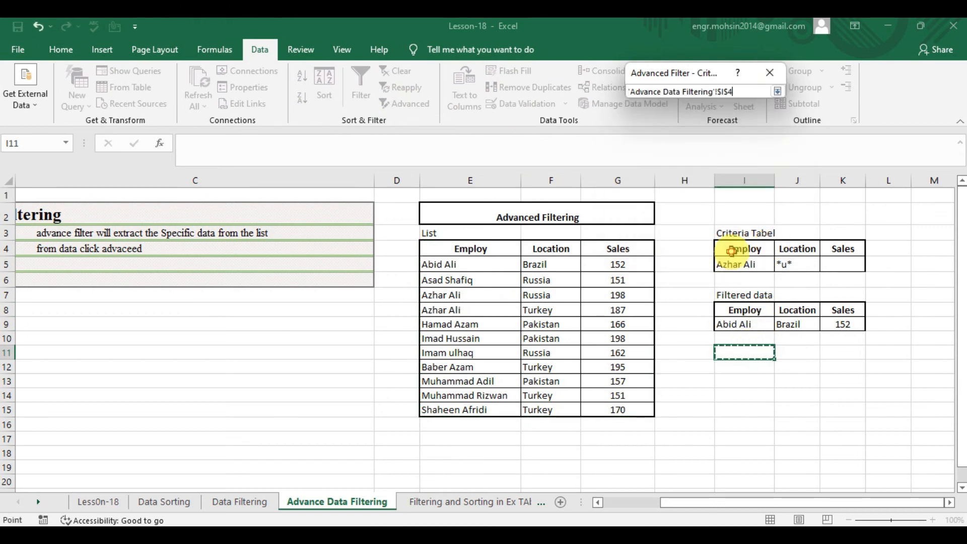
pyautogui.hotkey('ctrl', 'shift', 'Right')
pyautogui.hotkey('ctrl', 'shift', 'Down')
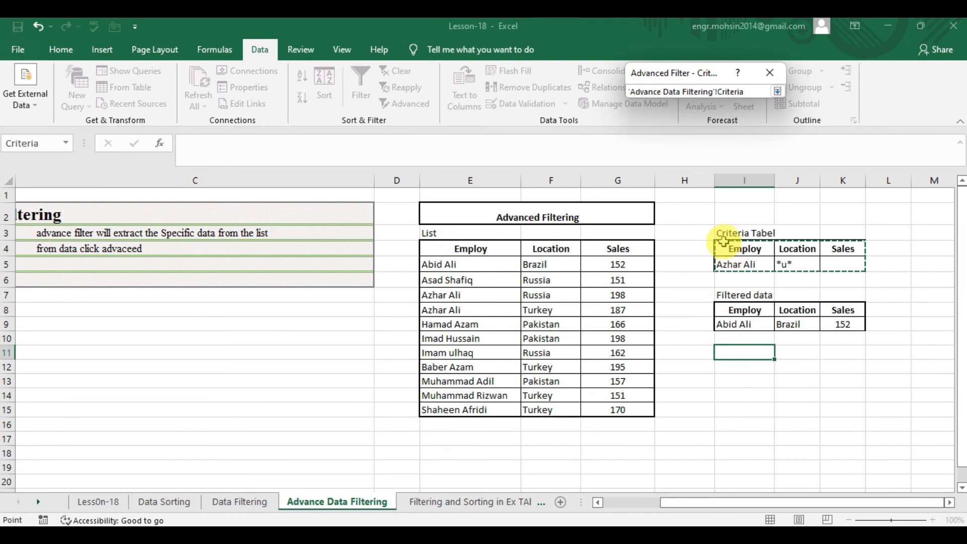
pyautogui.click(777, 91)
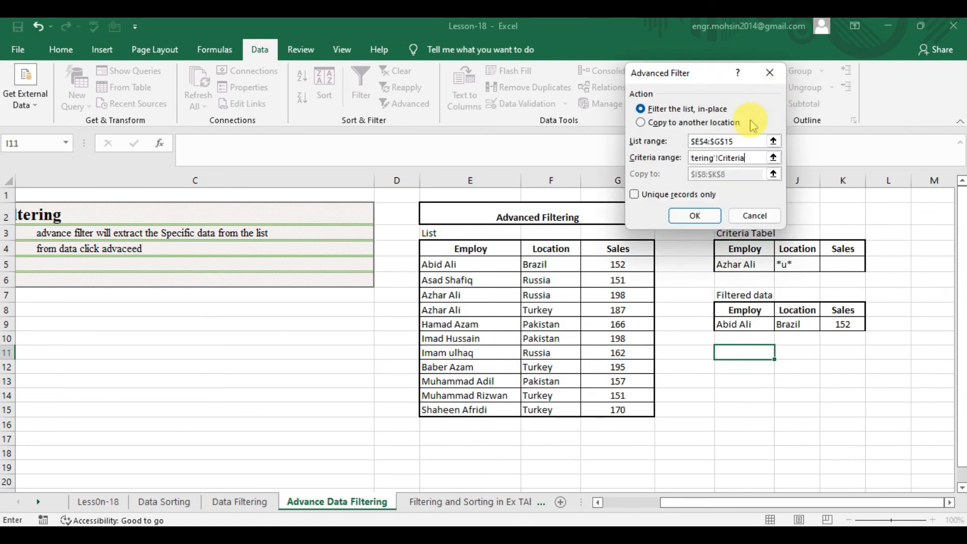
# - Set the advanced filter to copy to another location at I11 and run it
pyautogui.click(659, 122)
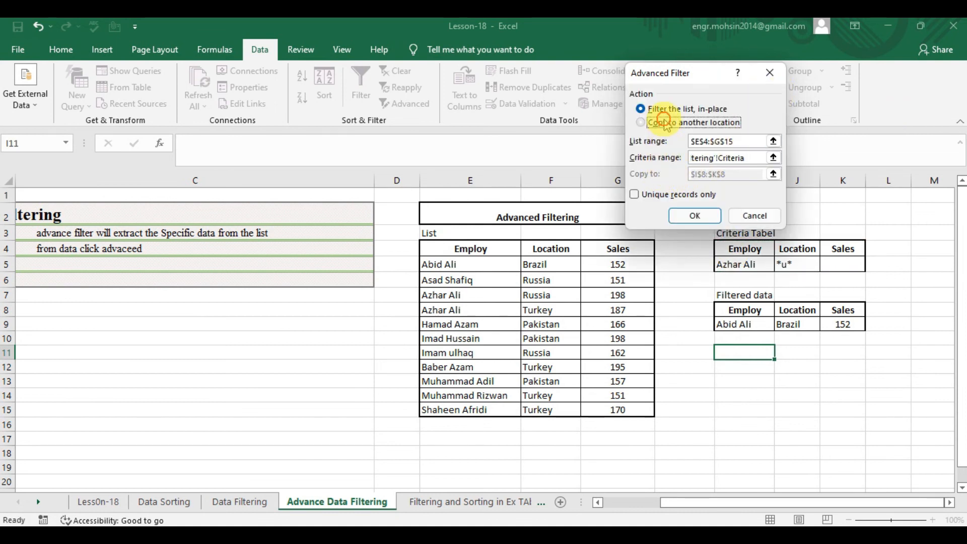
pyautogui.click(773, 174)
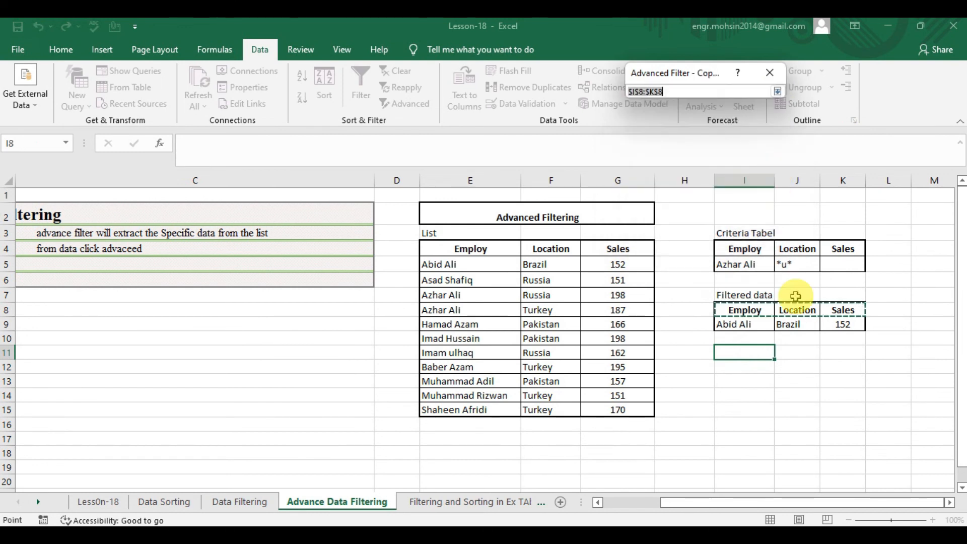
pyautogui.click(748, 351)
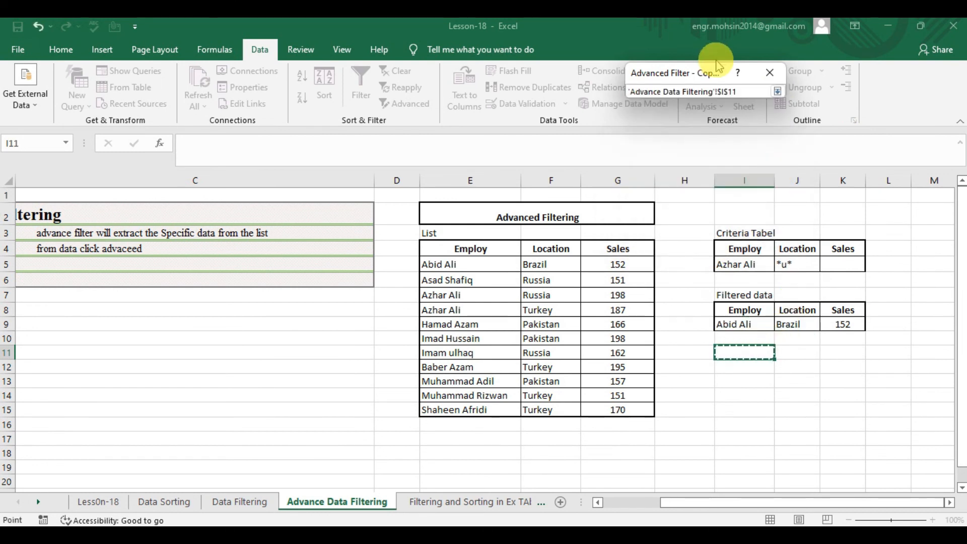
pyautogui.click(777, 91)
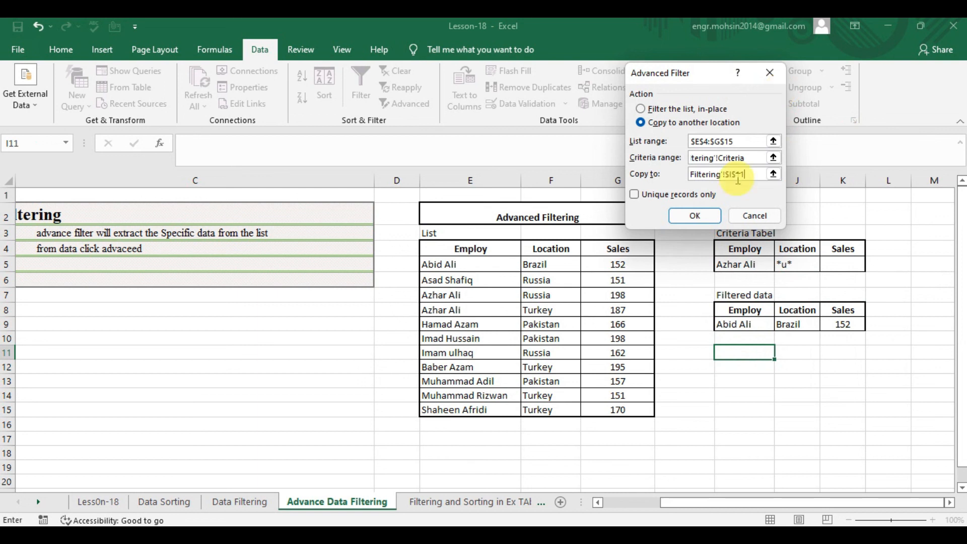
pyautogui.click(696, 215)
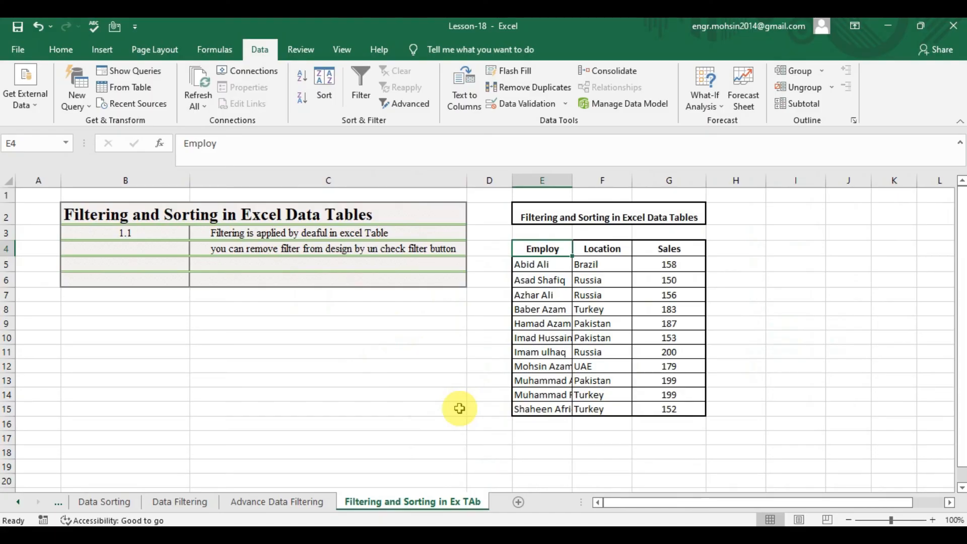
# - On the Filtering and Sorting in Ex TAb sheet, convert the range E4:G15 into an Excel table with headers
pyautogui.click(601, 351)
pyautogui.press('Right')
pyautogui.press('Left')
pyautogui.press('Left')
pyautogui.press('Up')
pyautogui.press('Up')
pyautogui.press('Up')
pyautogui.press('Up')
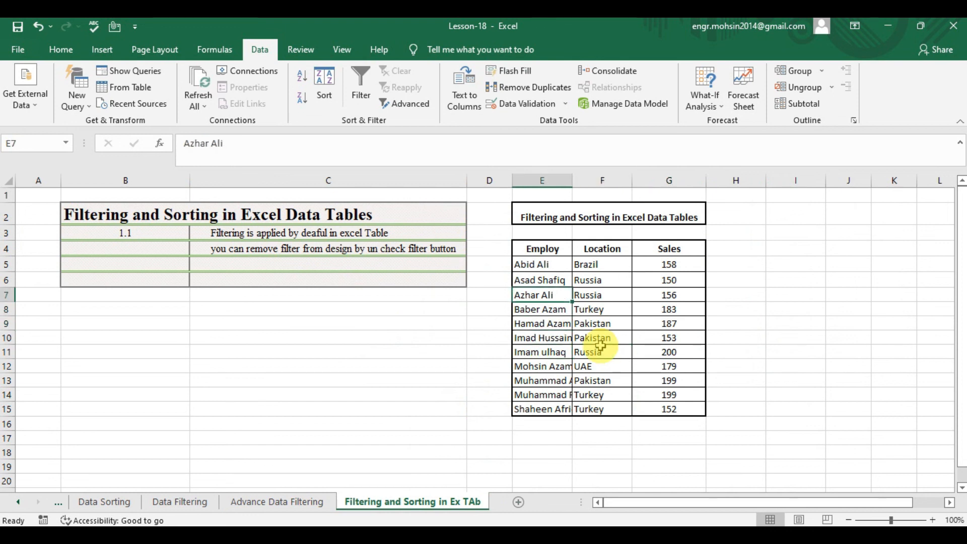
pyautogui.press('Right')
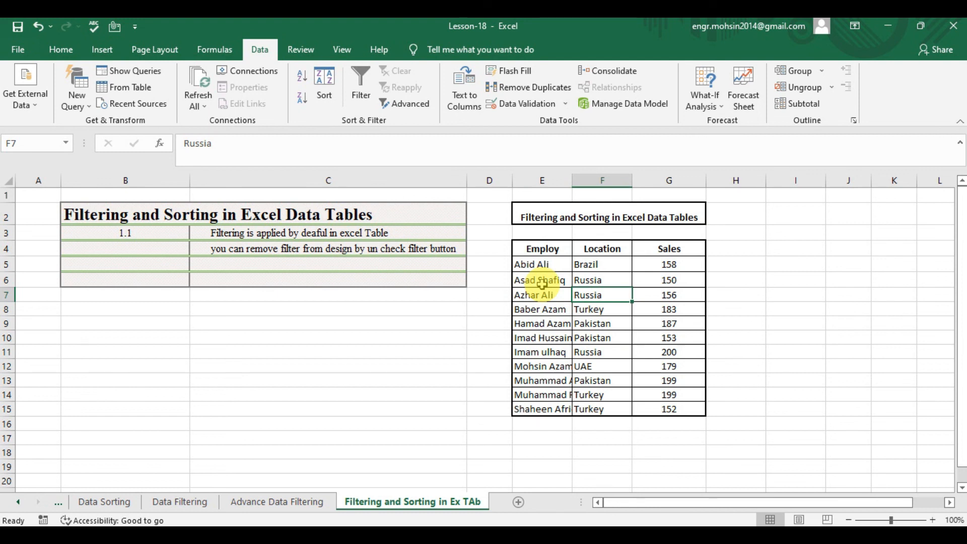
pyautogui.hotkey('ctrl', 't')
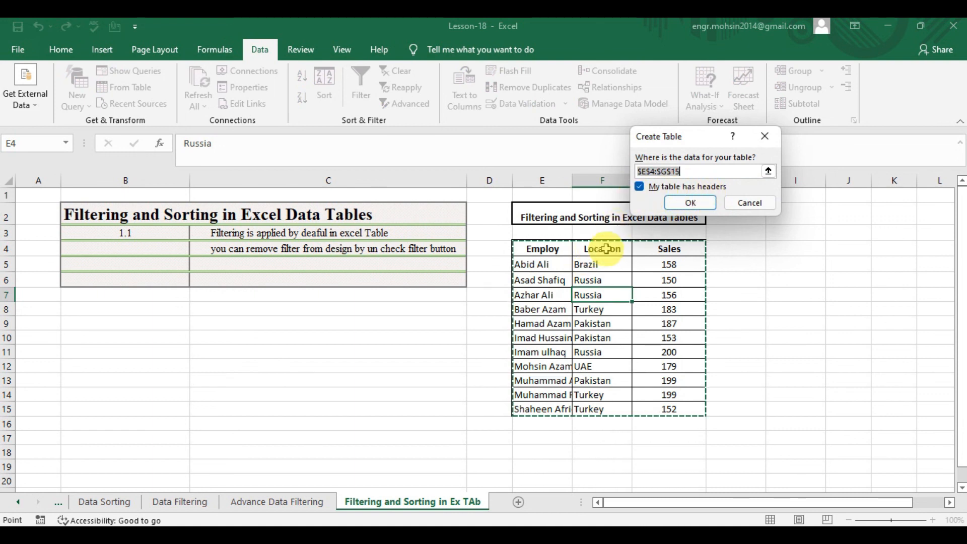
pyautogui.click(676, 203)
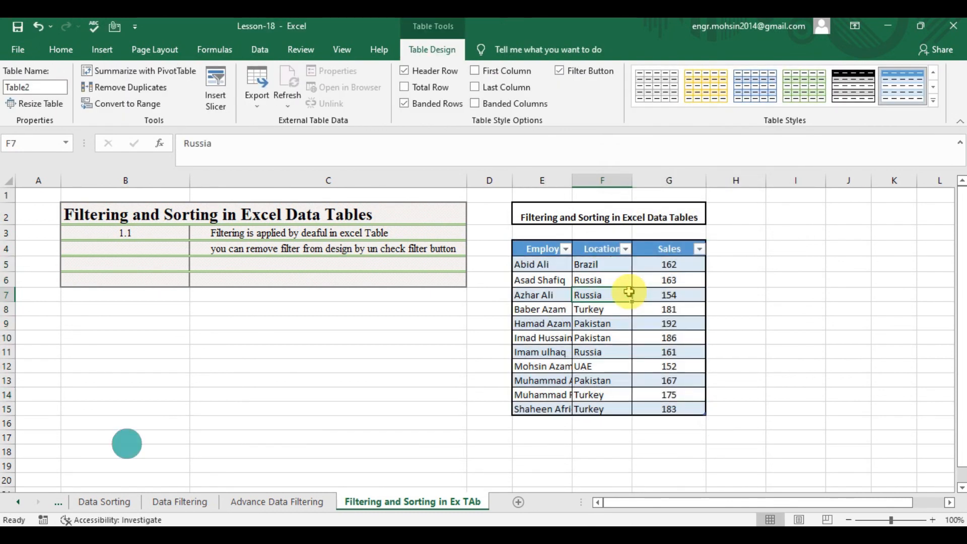
# - Examine the sort and filter options offered for the table's Employ and Sales columns, including the text and number filters
pyautogui.click(564, 280)
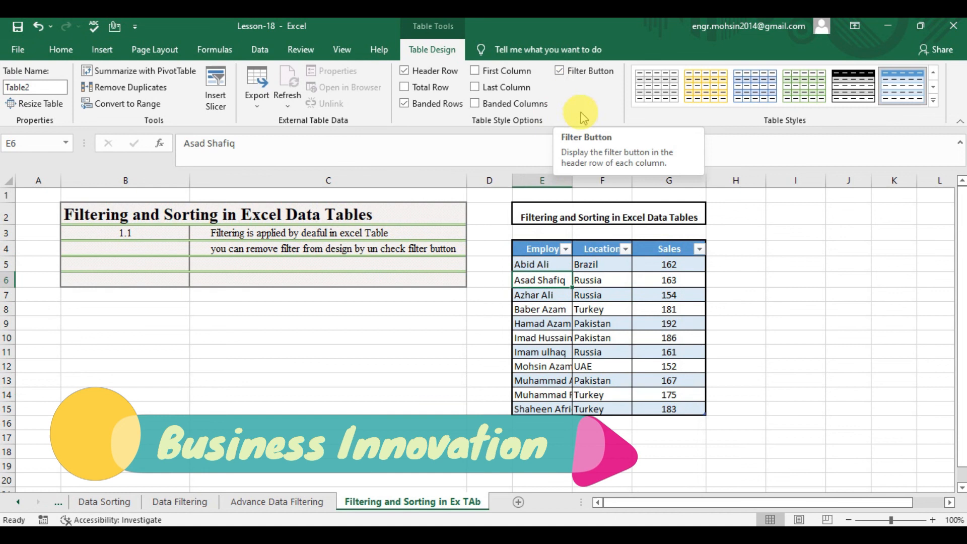
pyautogui.click(565, 250)
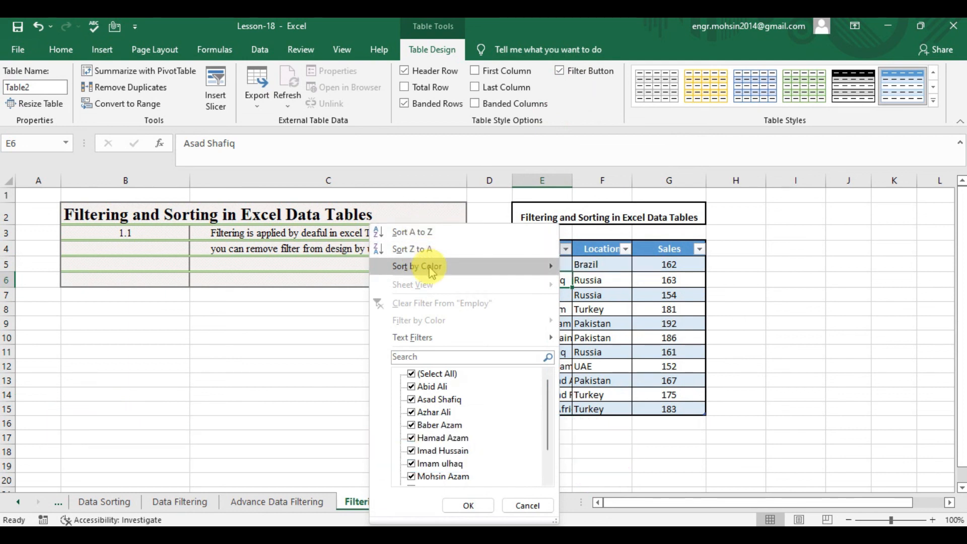
pyautogui.moveTo(432, 274)
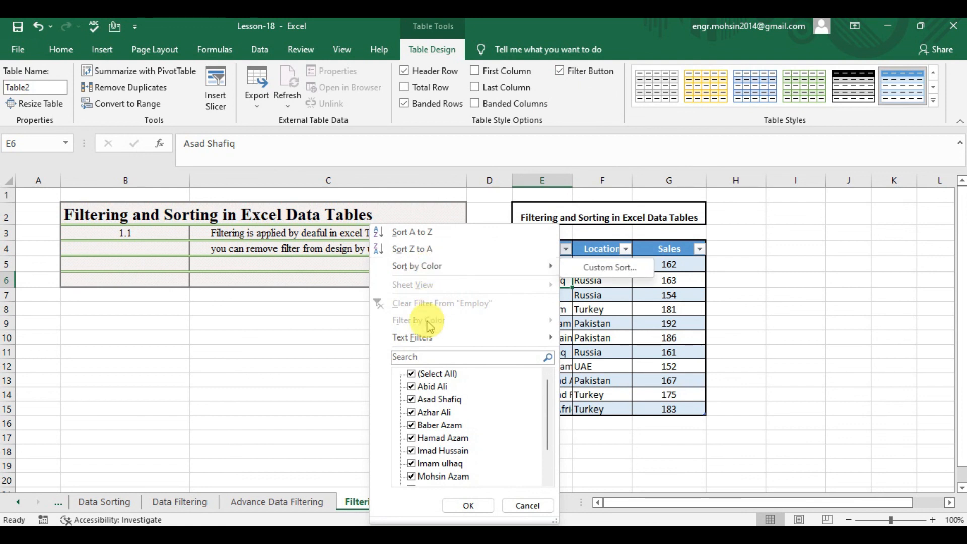
pyautogui.moveTo(416, 337)
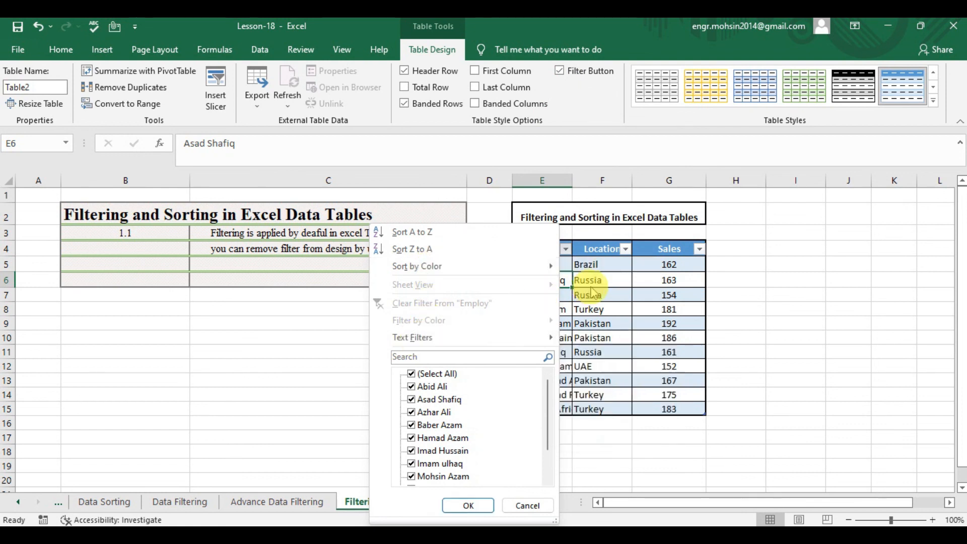
pyautogui.click(686, 235)
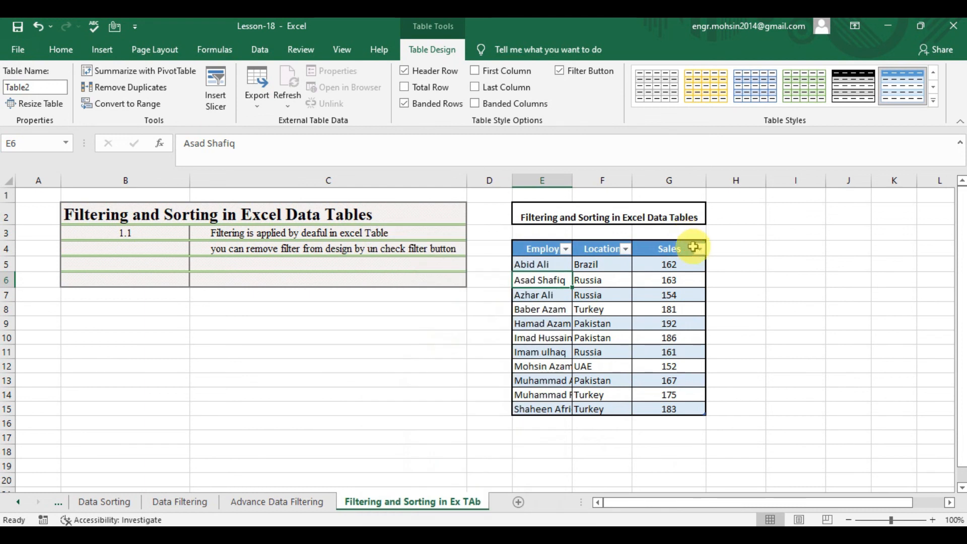
pyautogui.click(700, 249)
pyautogui.moveTo(554, 347)
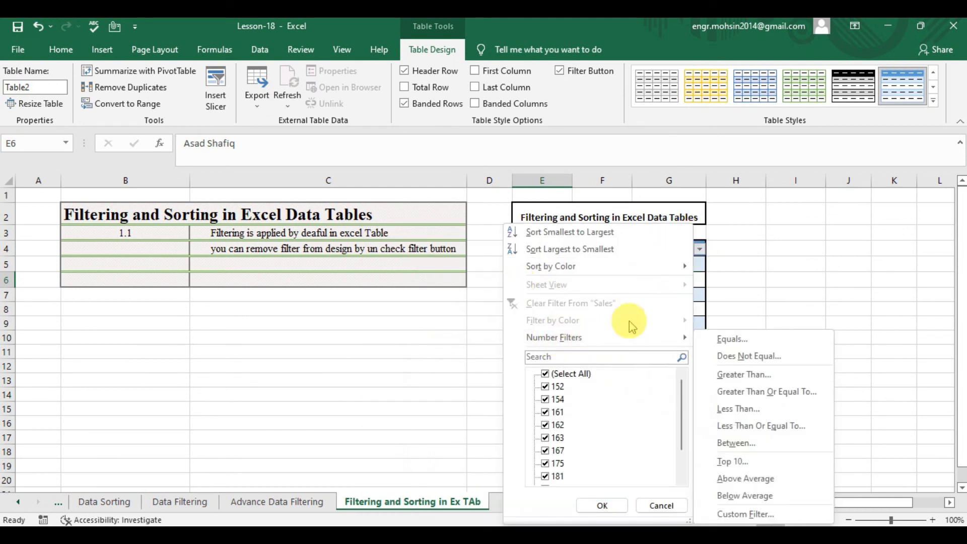
pyautogui.click(698, 299)
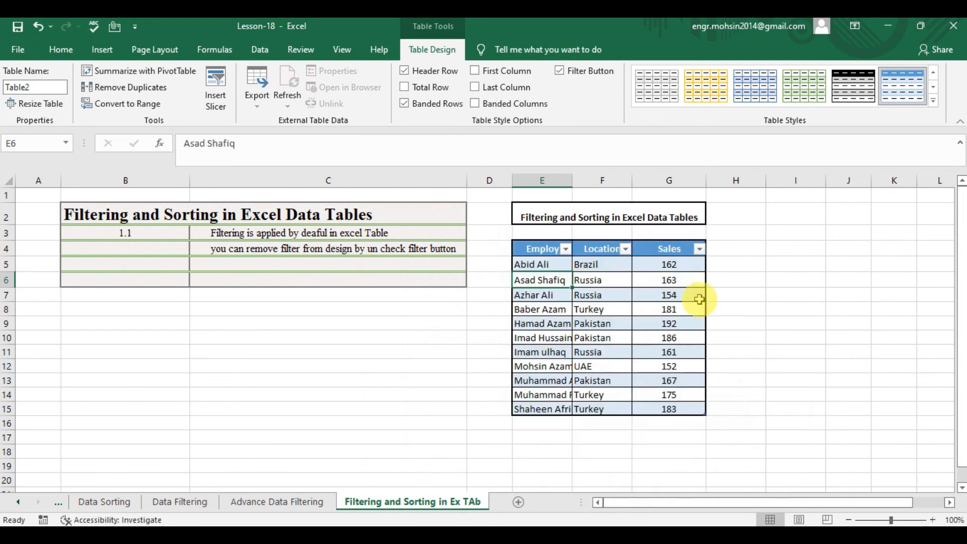
# - Turn off the filter buttons in the employee table's header row
pyautogui.click(592, 270)
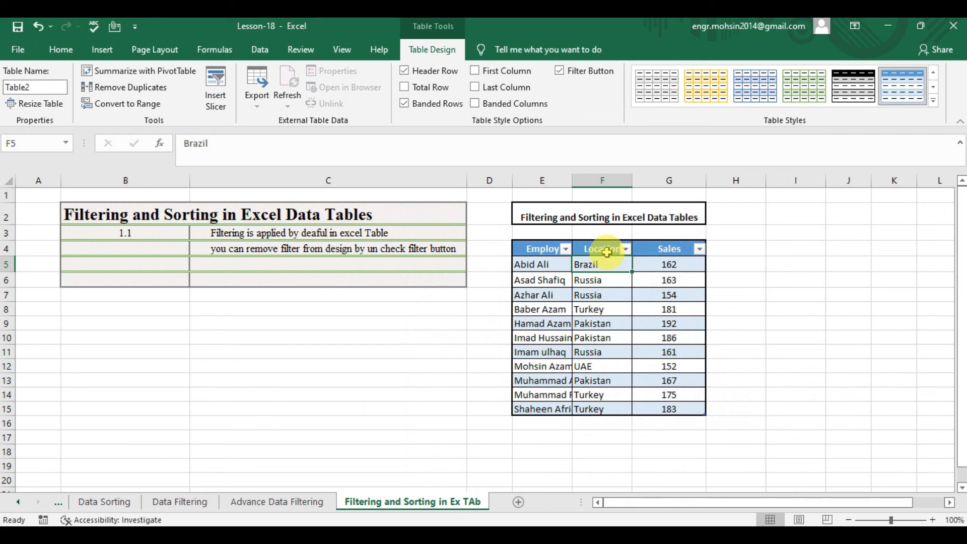
pyautogui.click(560, 71)
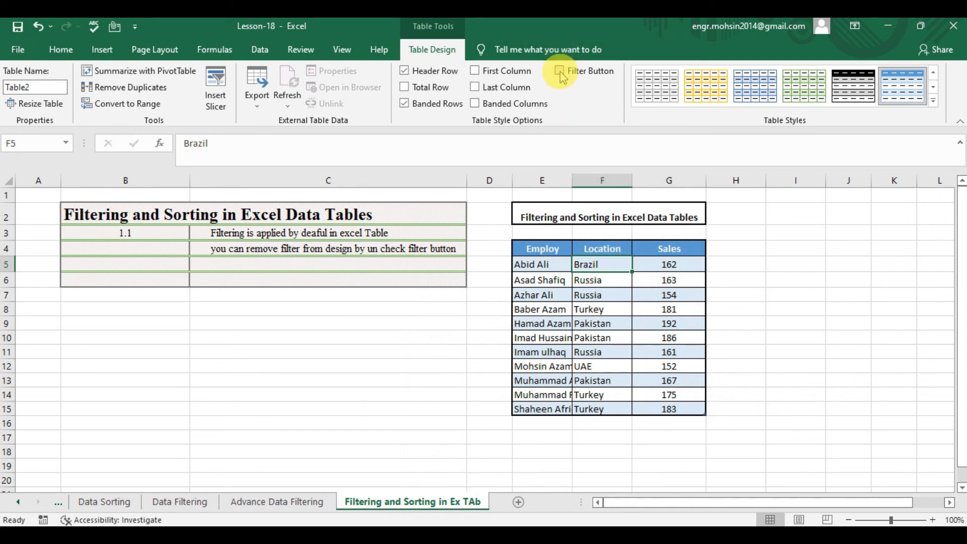
pyautogui.click(594, 301)
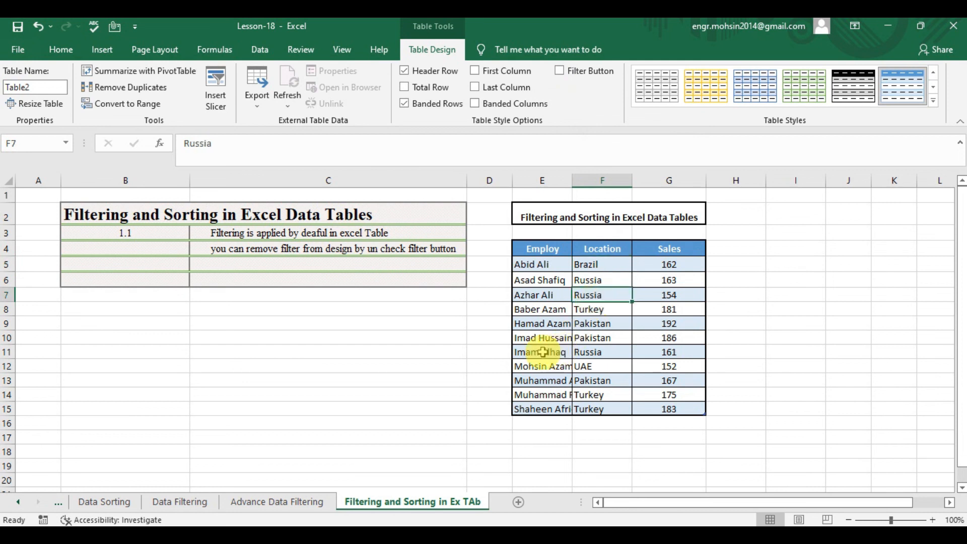